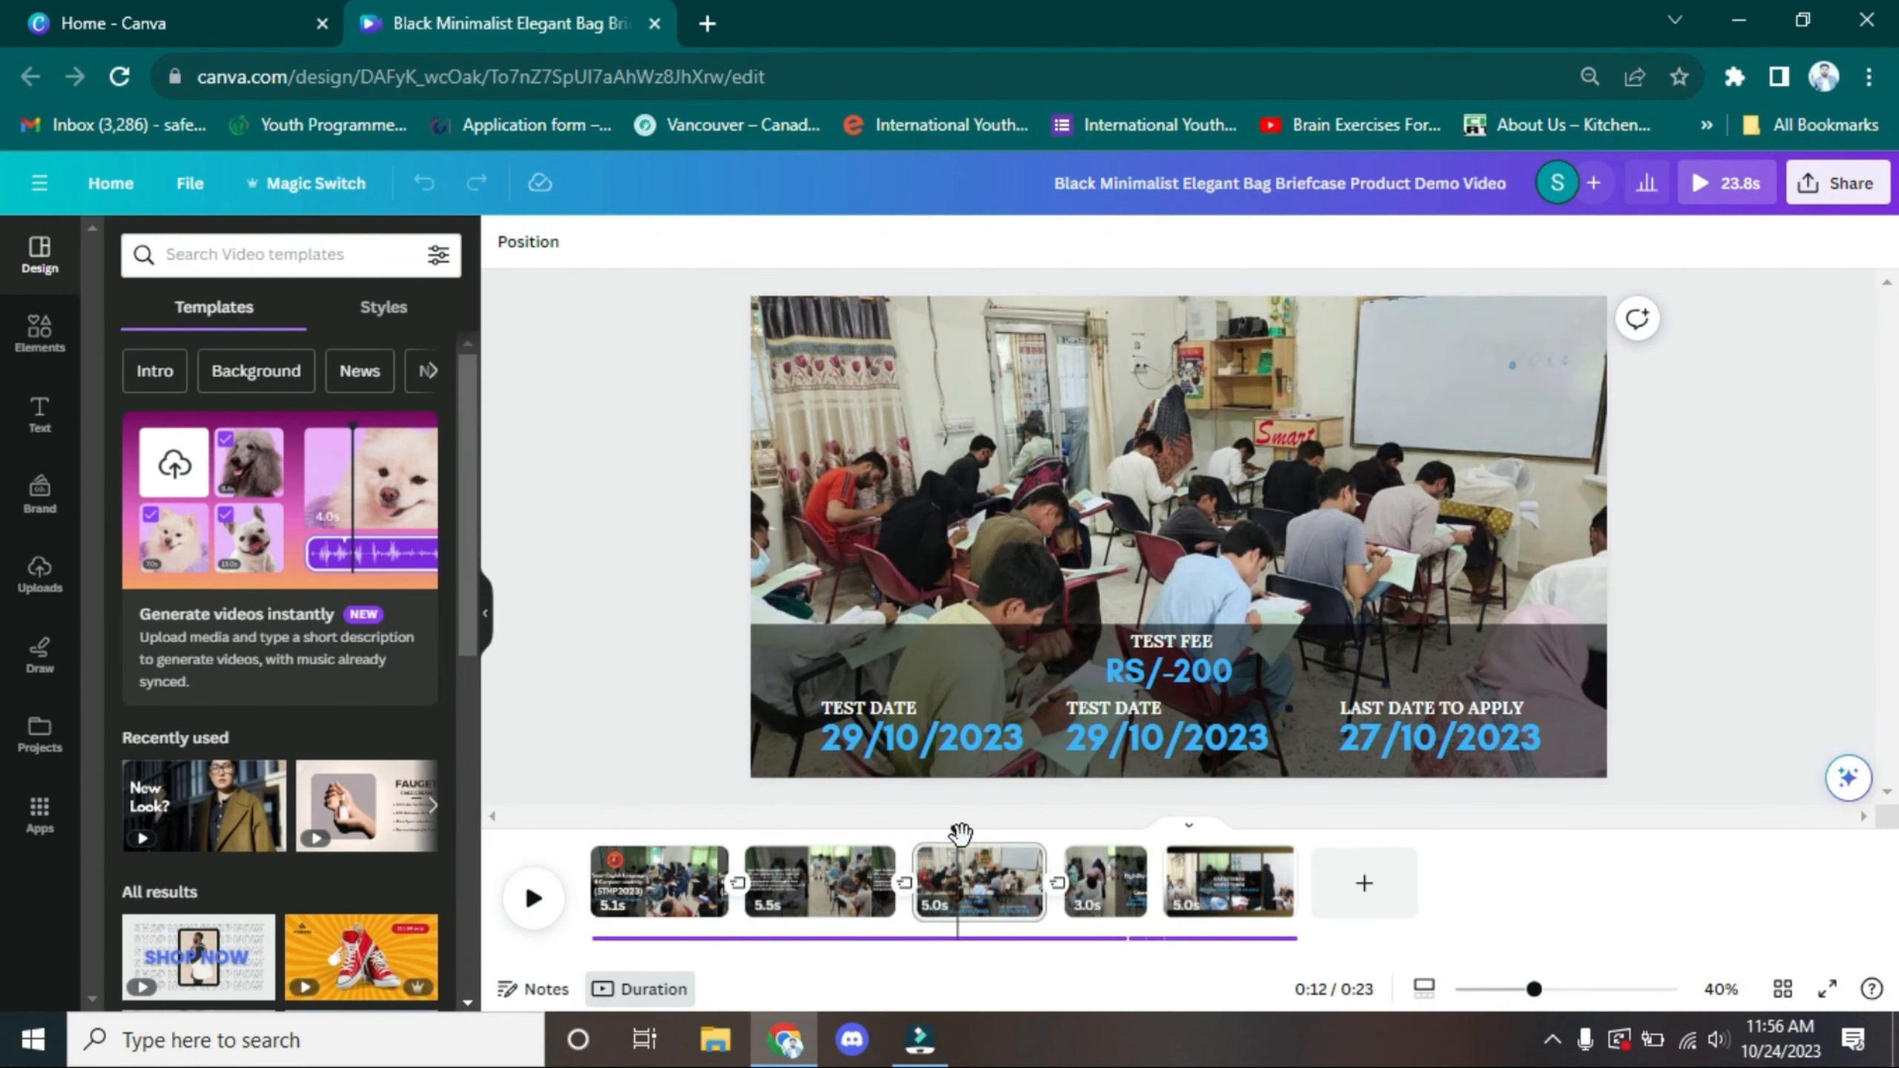
# Replace the "RS/-200" test fee text on the third page with "ASKDJAK"
pyautogui.click(1106, 688)
pyautogui.doubleClick(1200, 669)
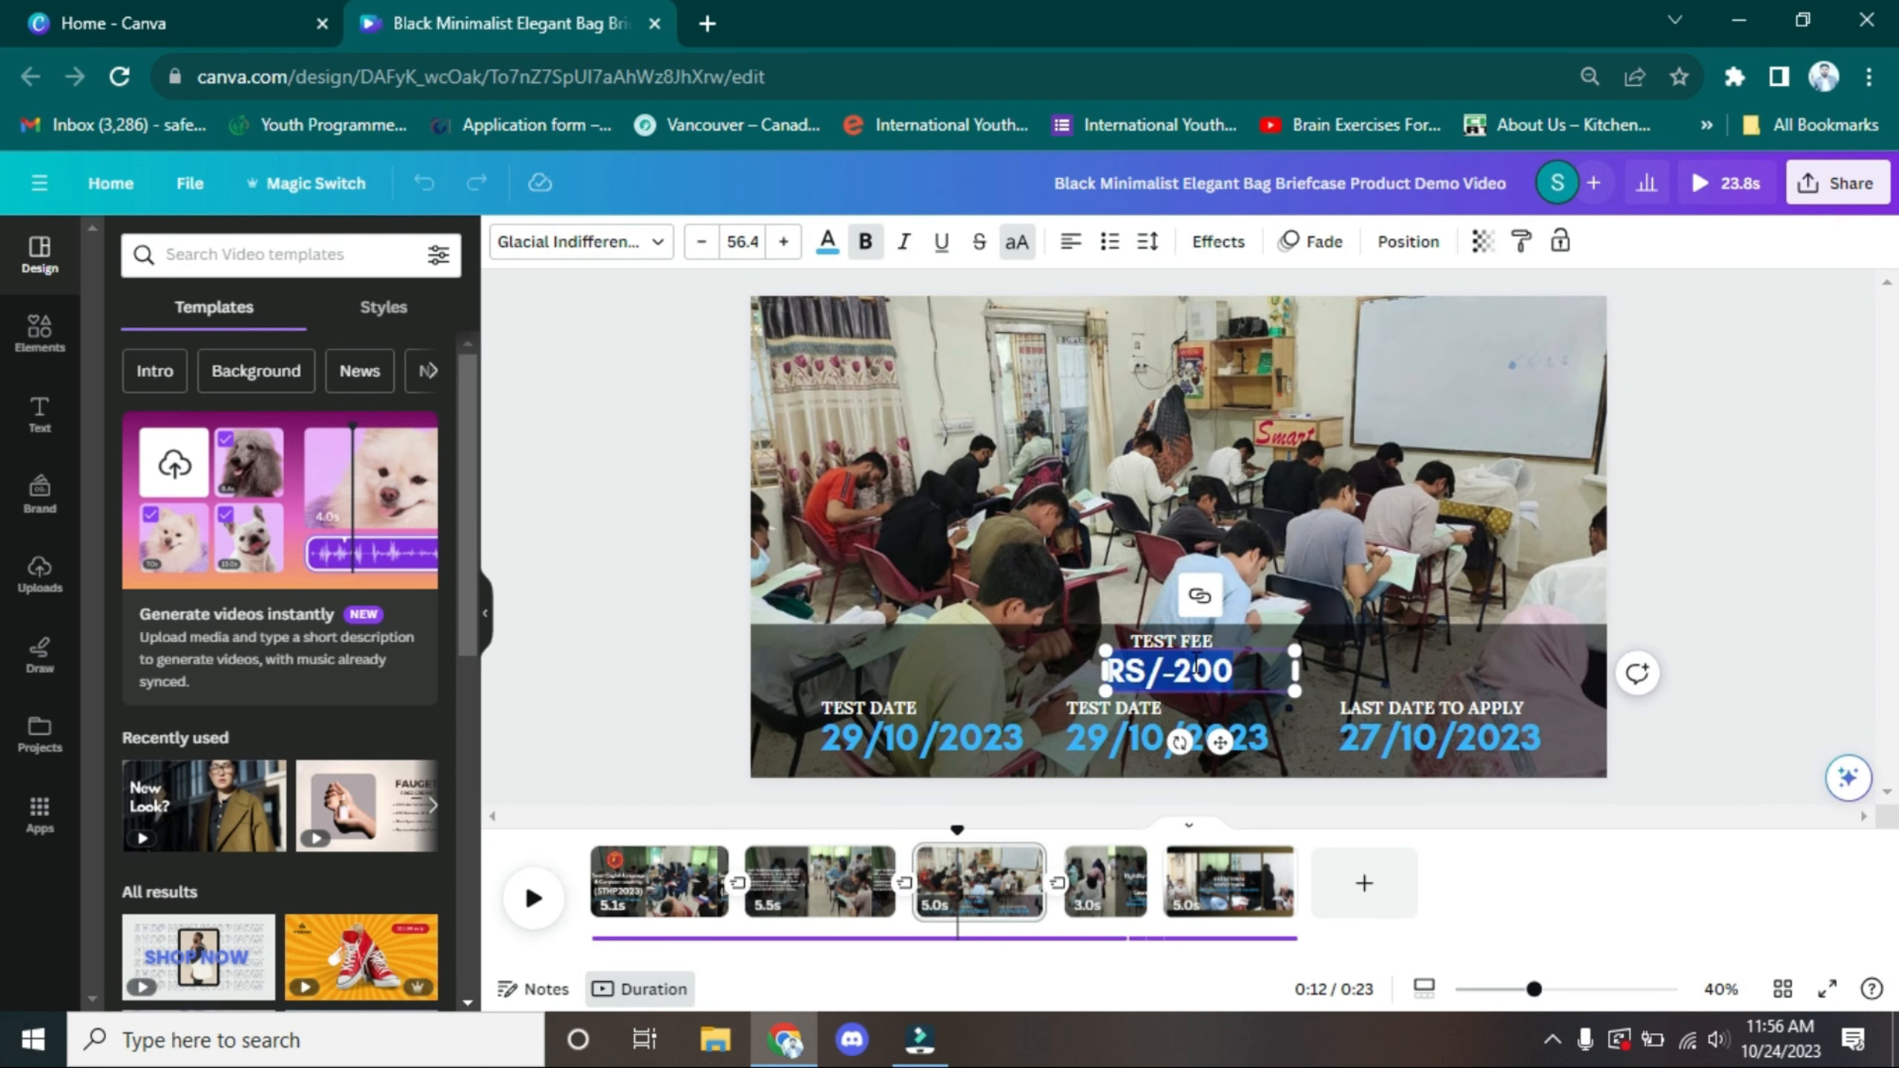
pyautogui.write('ASKDJAK')
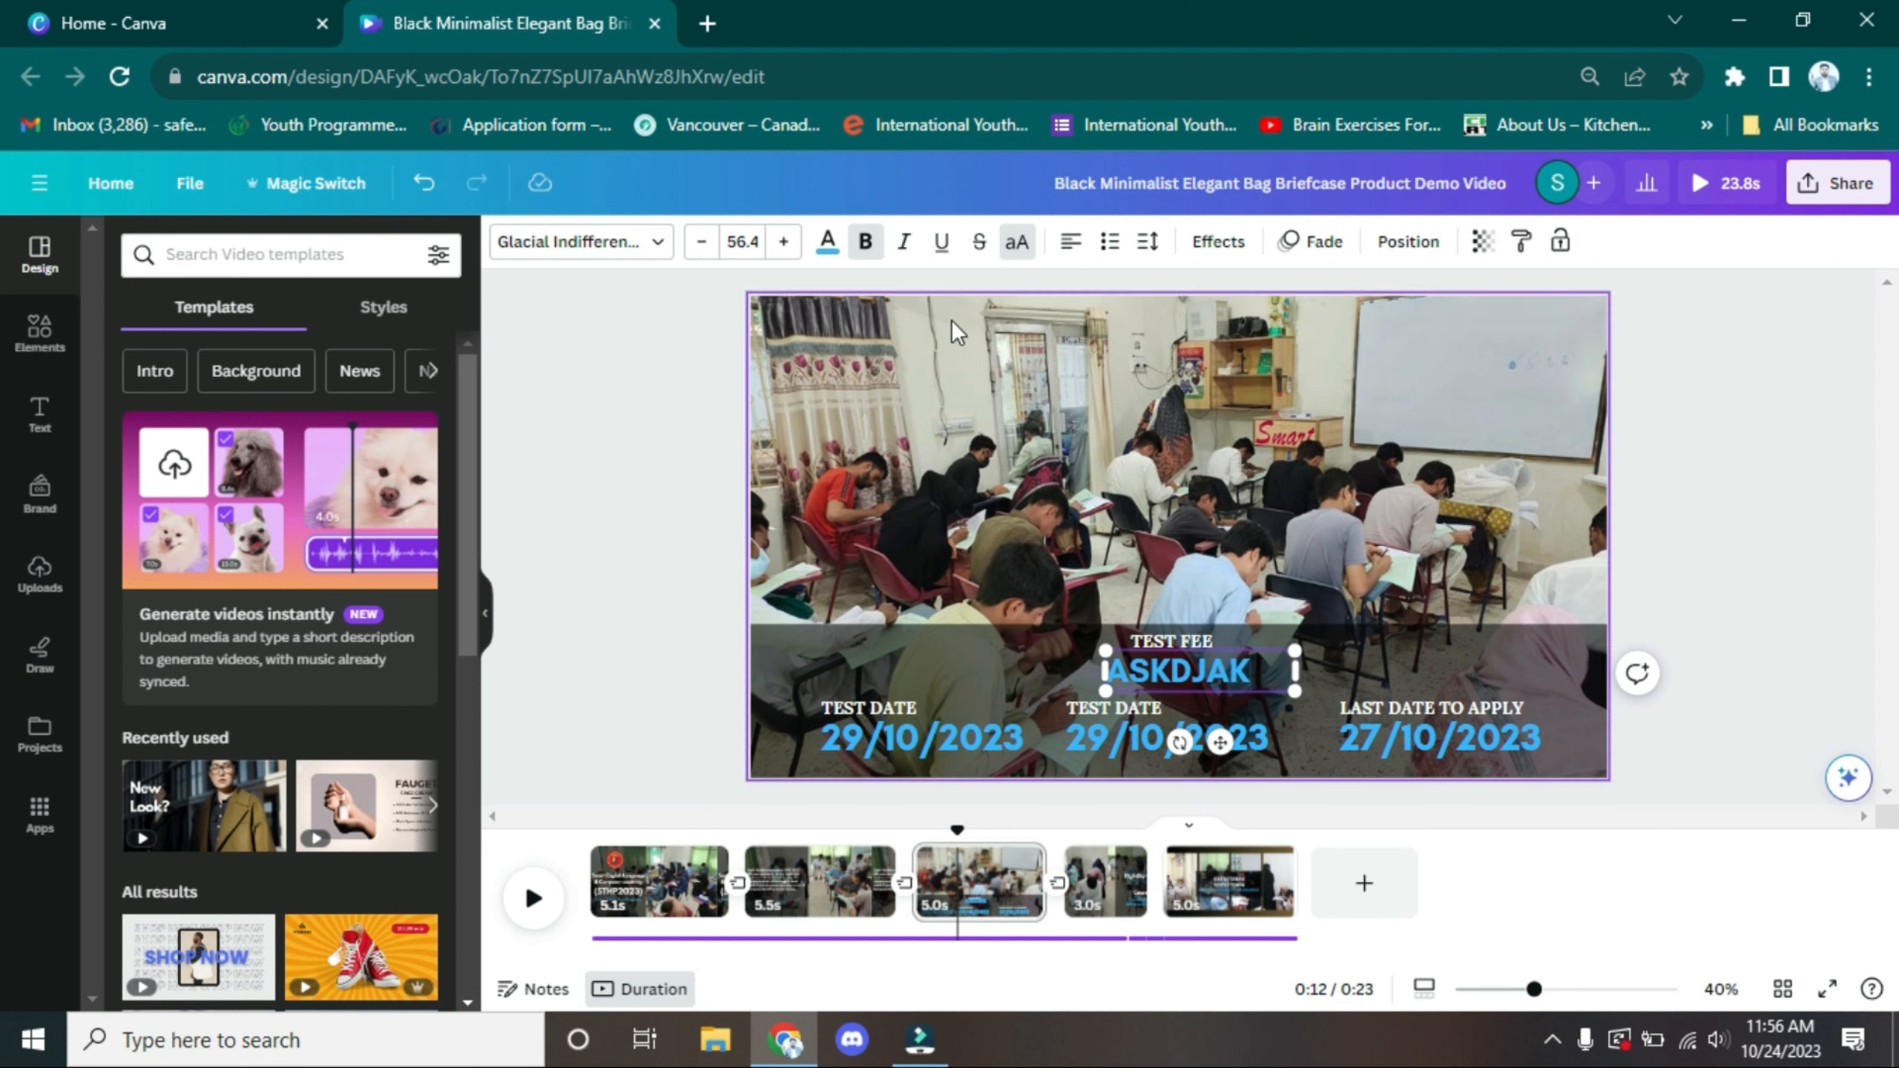
# Set the whole ASKDJAK text to font size 58.4, and turn its bold formatting off and back on
pyautogui.hotkey('ctrl', 'a')
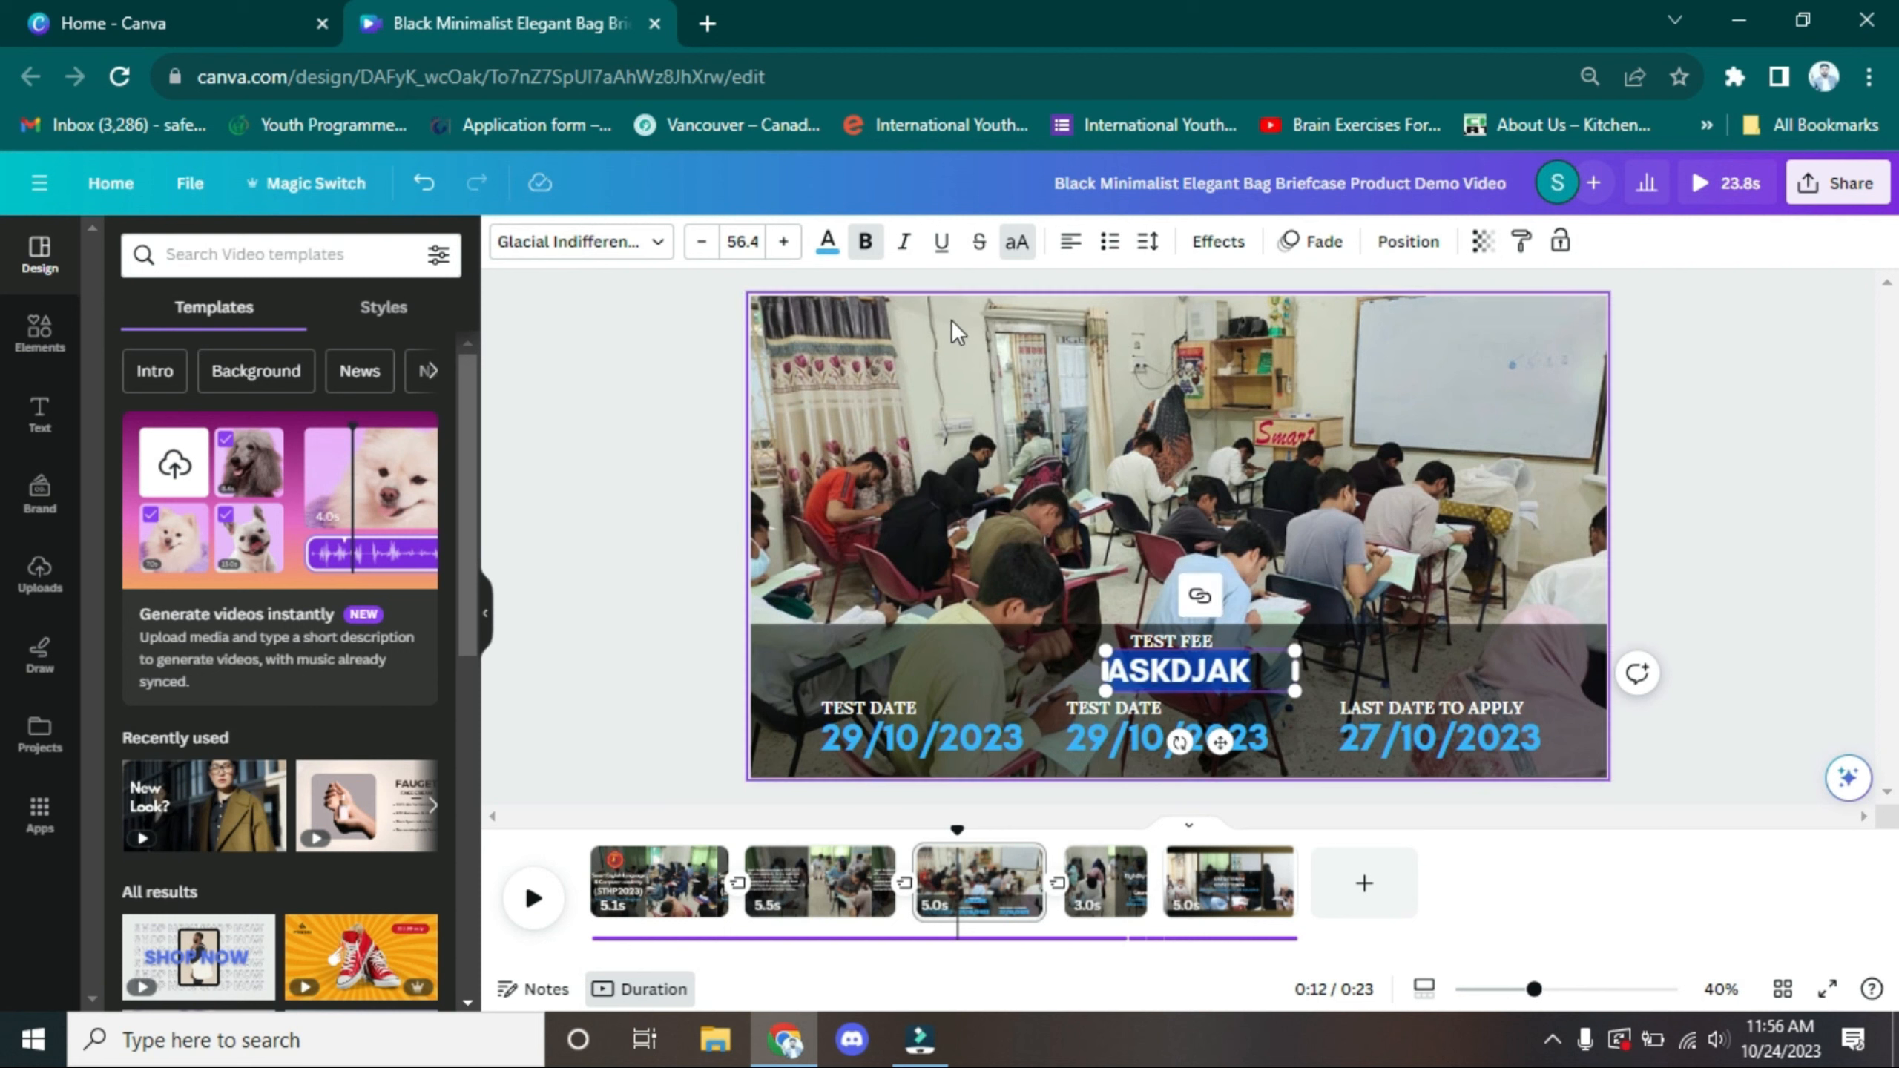
pyautogui.click(782, 241)
pyautogui.click(783, 241)
pyautogui.click(865, 244)
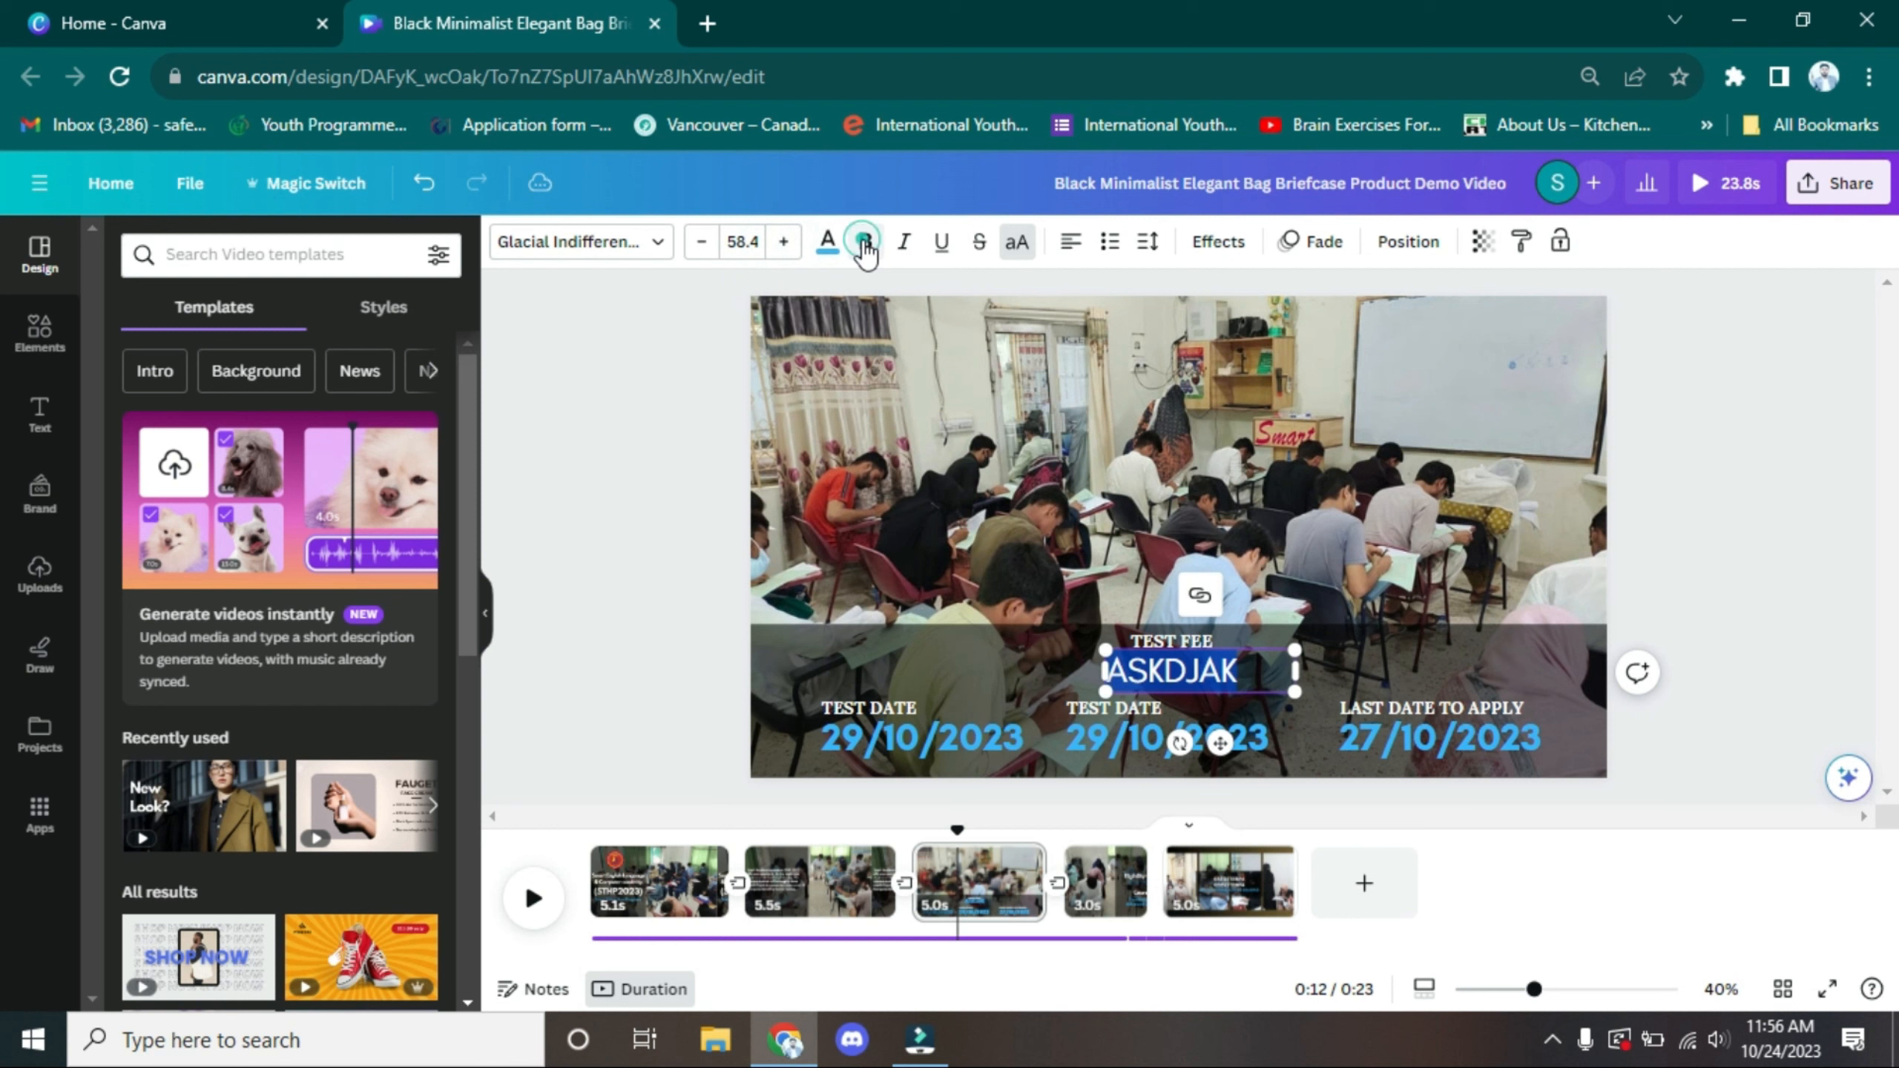
pyautogui.click(865, 244)
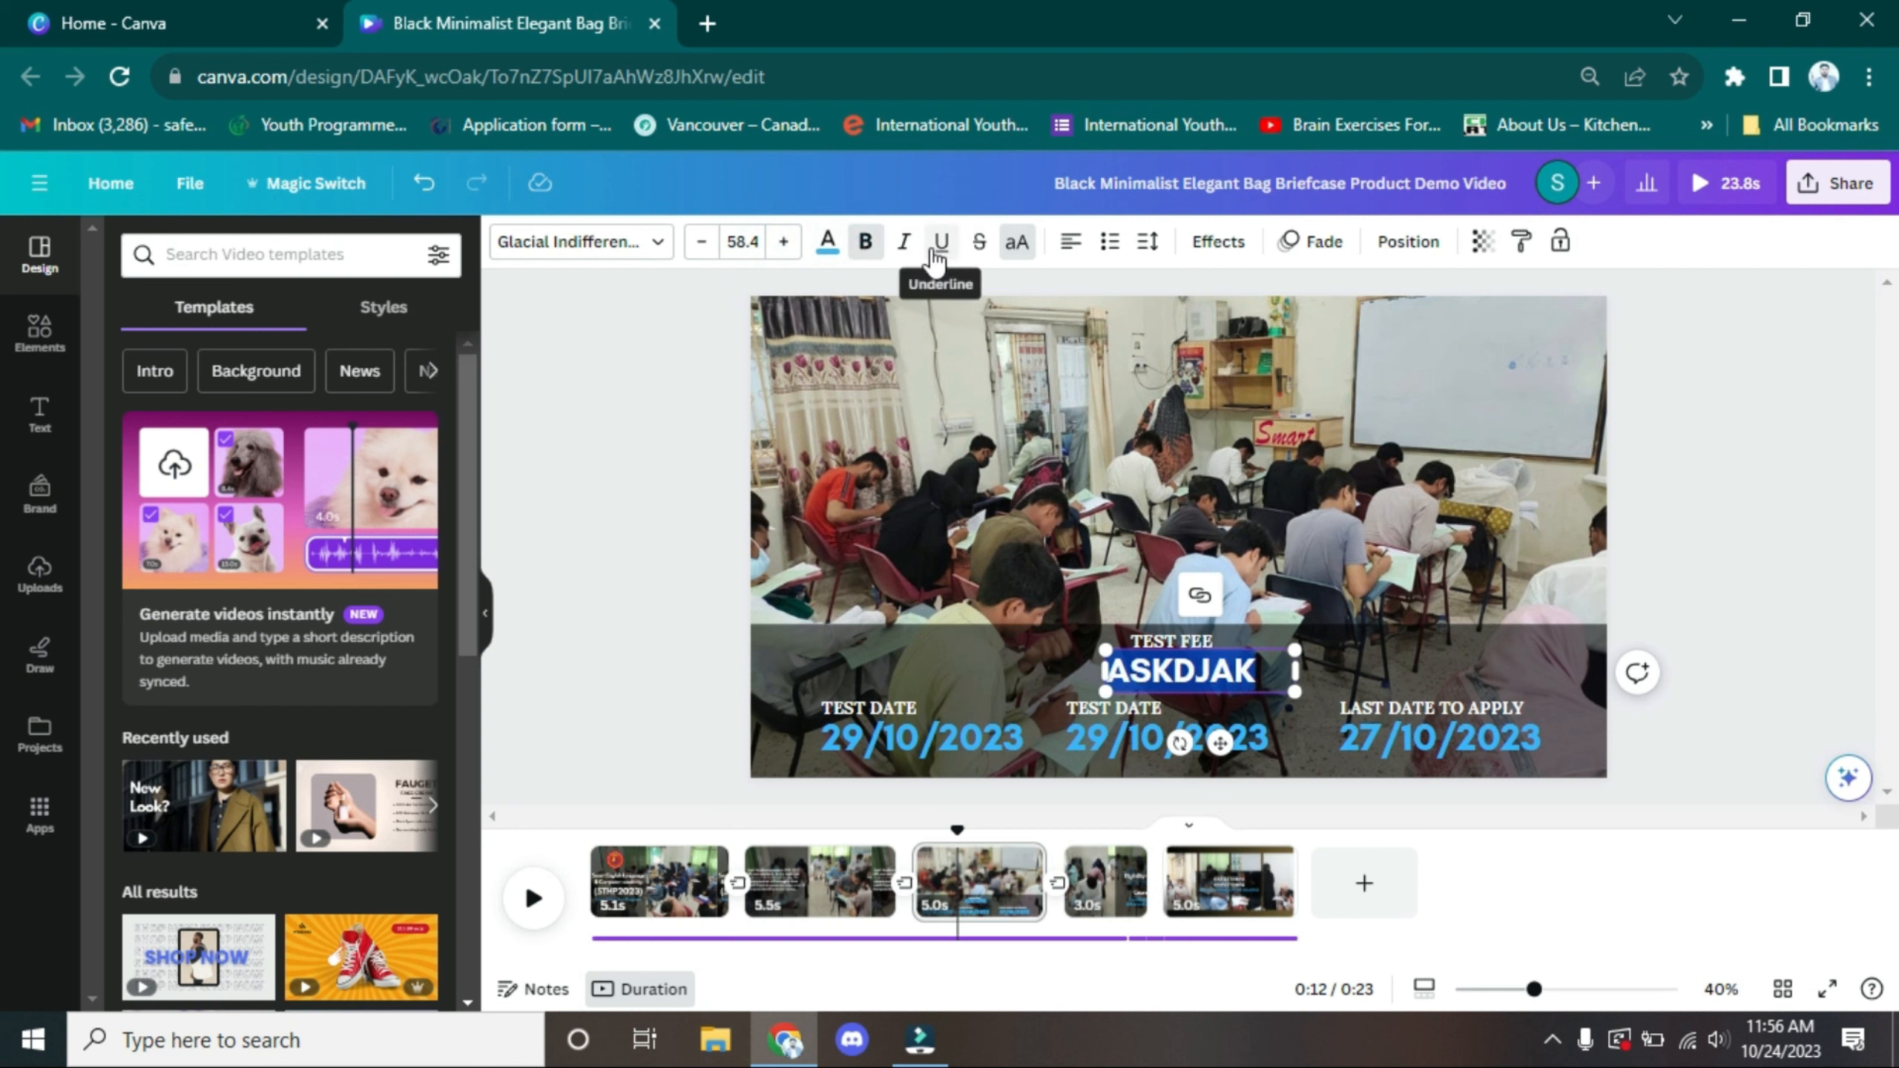
# Browse the fonts available for the ASKDJAK text
pyautogui.click(627, 248)
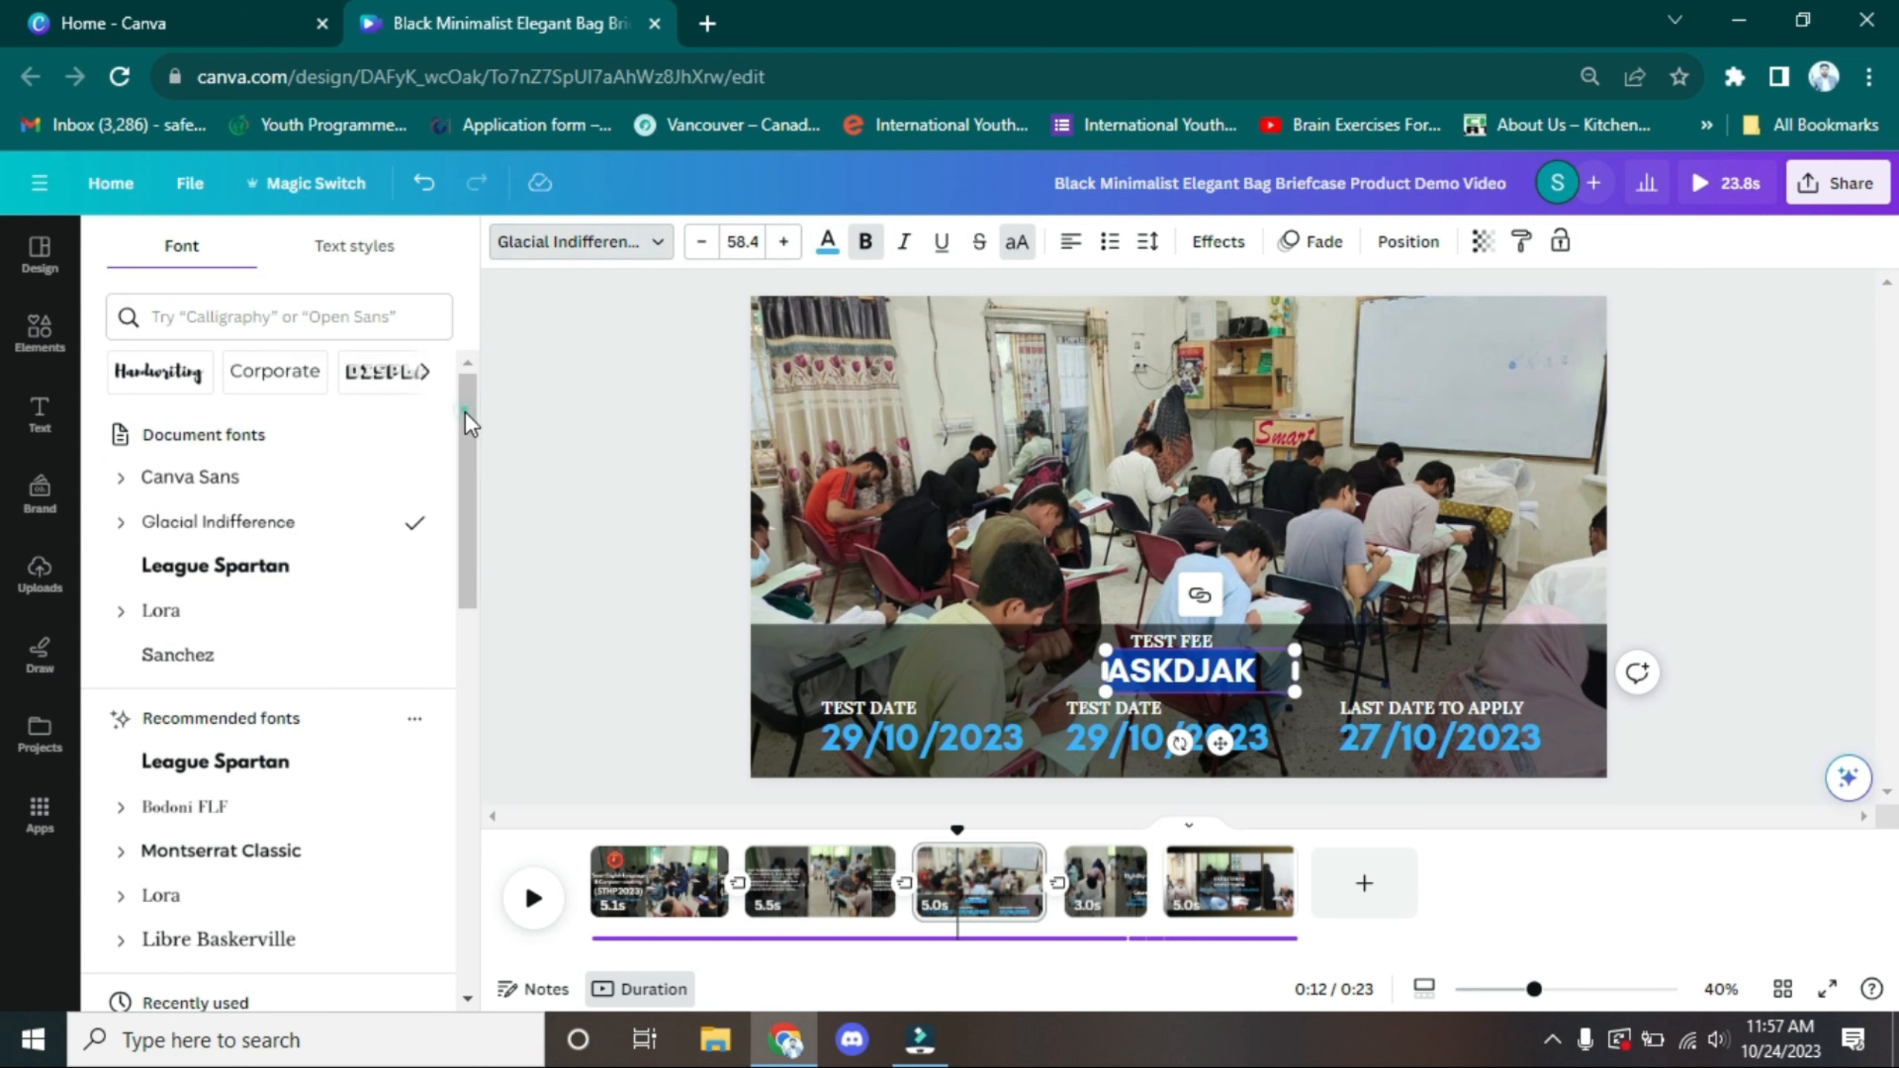
pyautogui.scroll(-5, 465, 411)
pyautogui.moveTo(463, 486); pyautogui.dragTo(944, 217)
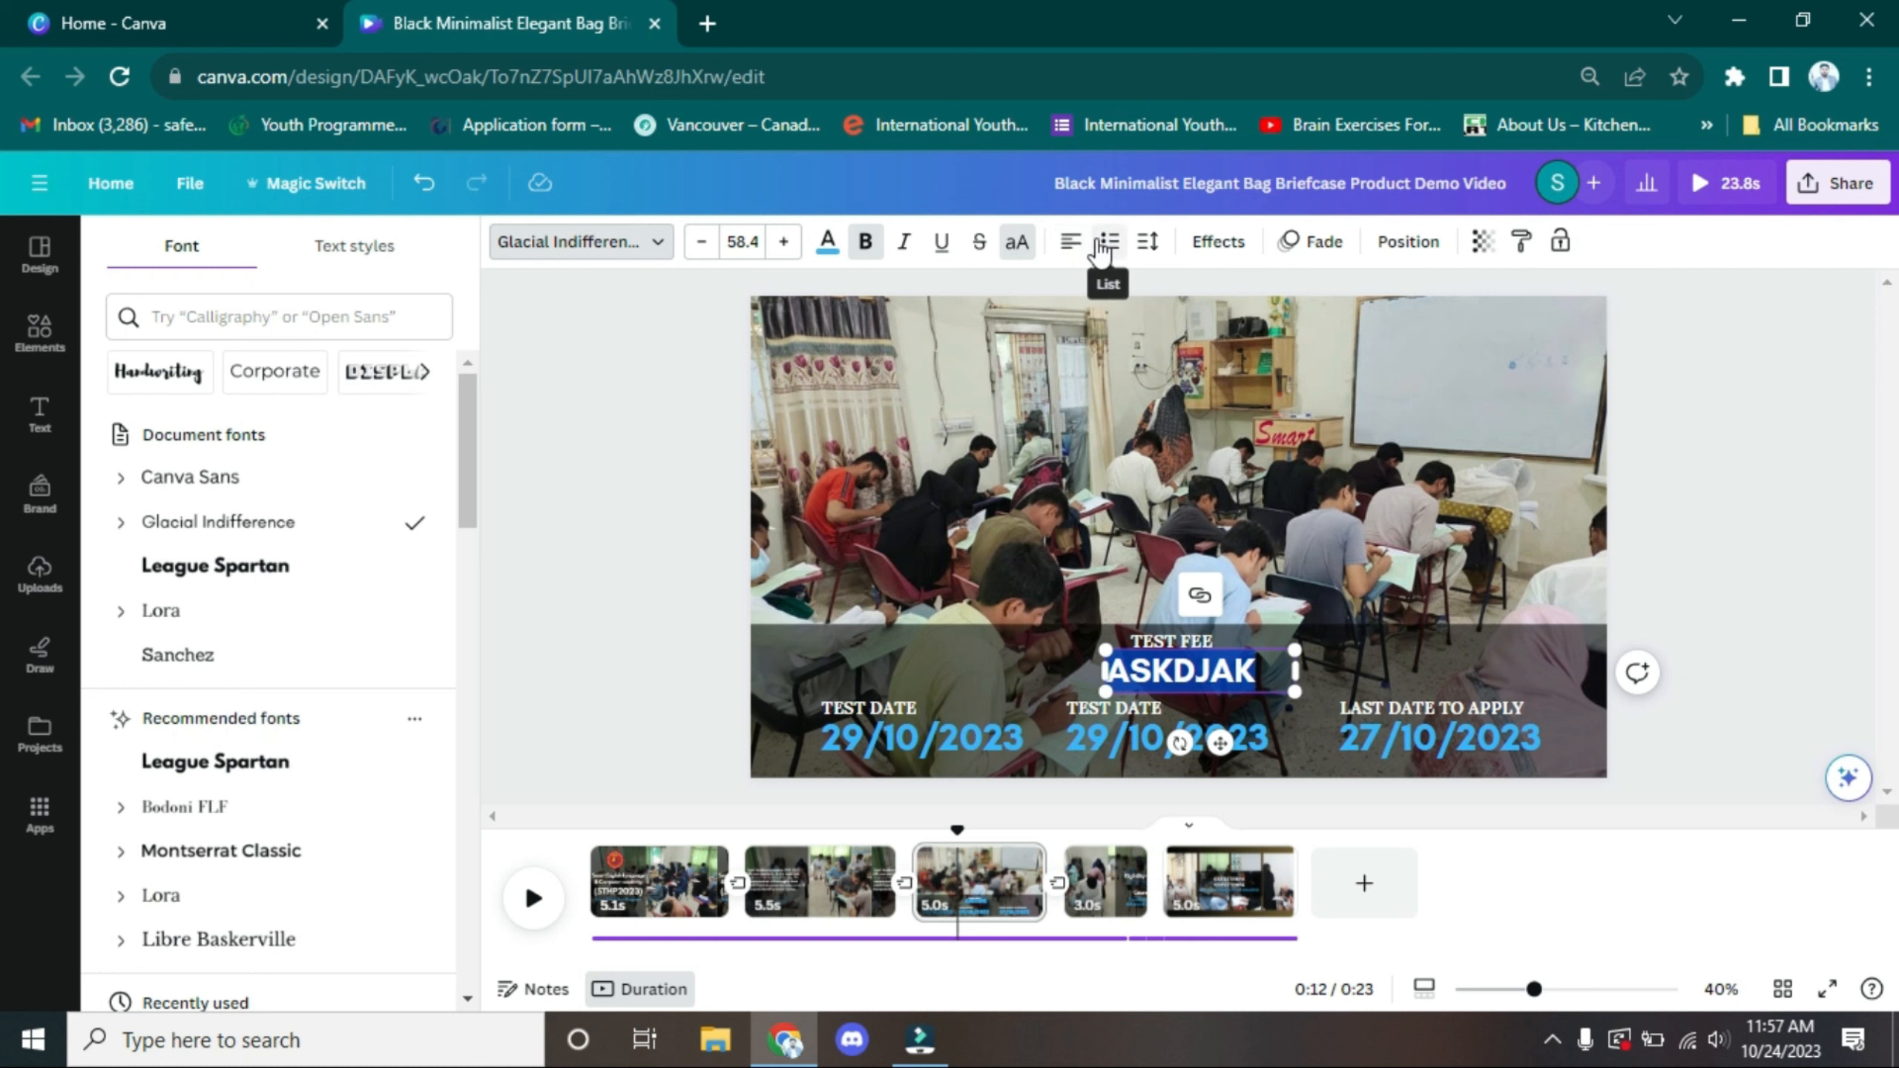
# Set the ASKDJAK text's letter spacing to 26 and its line spacing to 1.19
pyautogui.click(1152, 243)
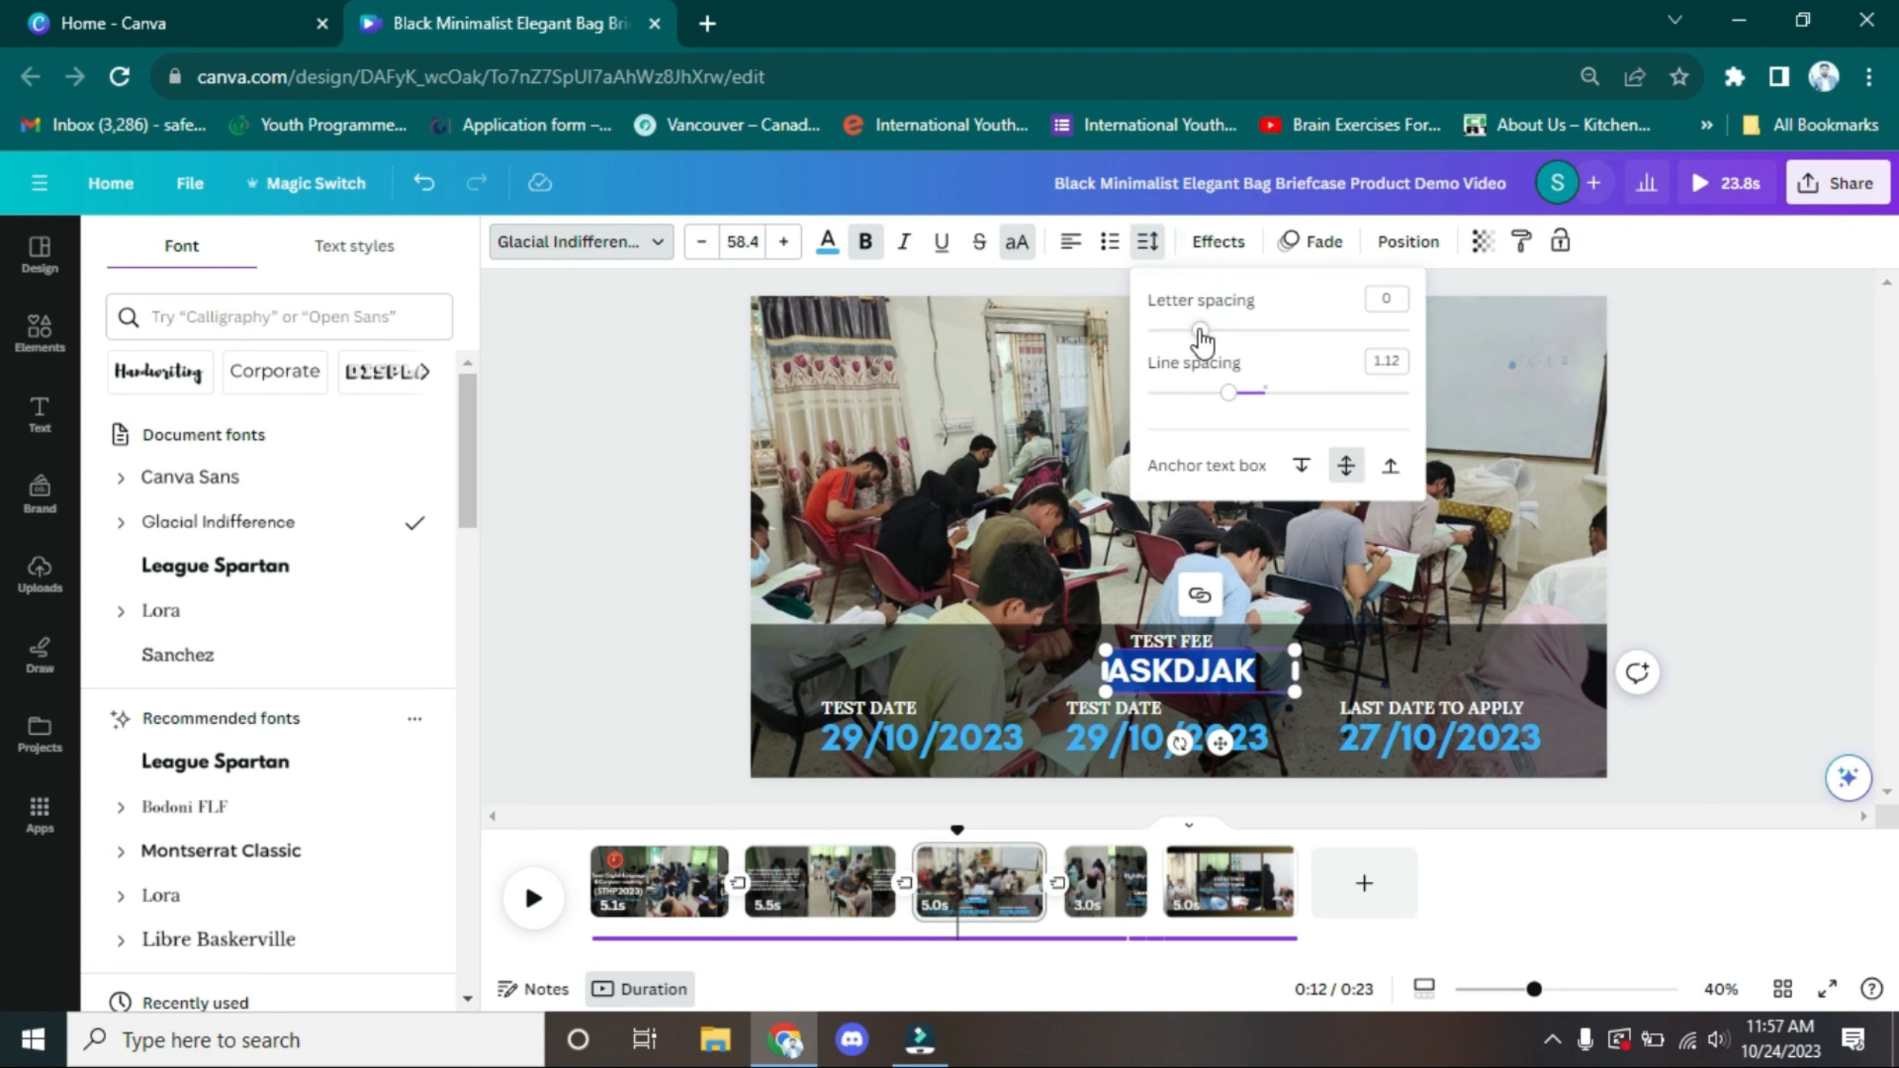
pyautogui.moveTo(1199, 331); pyautogui.dragTo(1205, 330)
pyautogui.moveTo(1231, 397); pyautogui.dragTo(1238, 393)
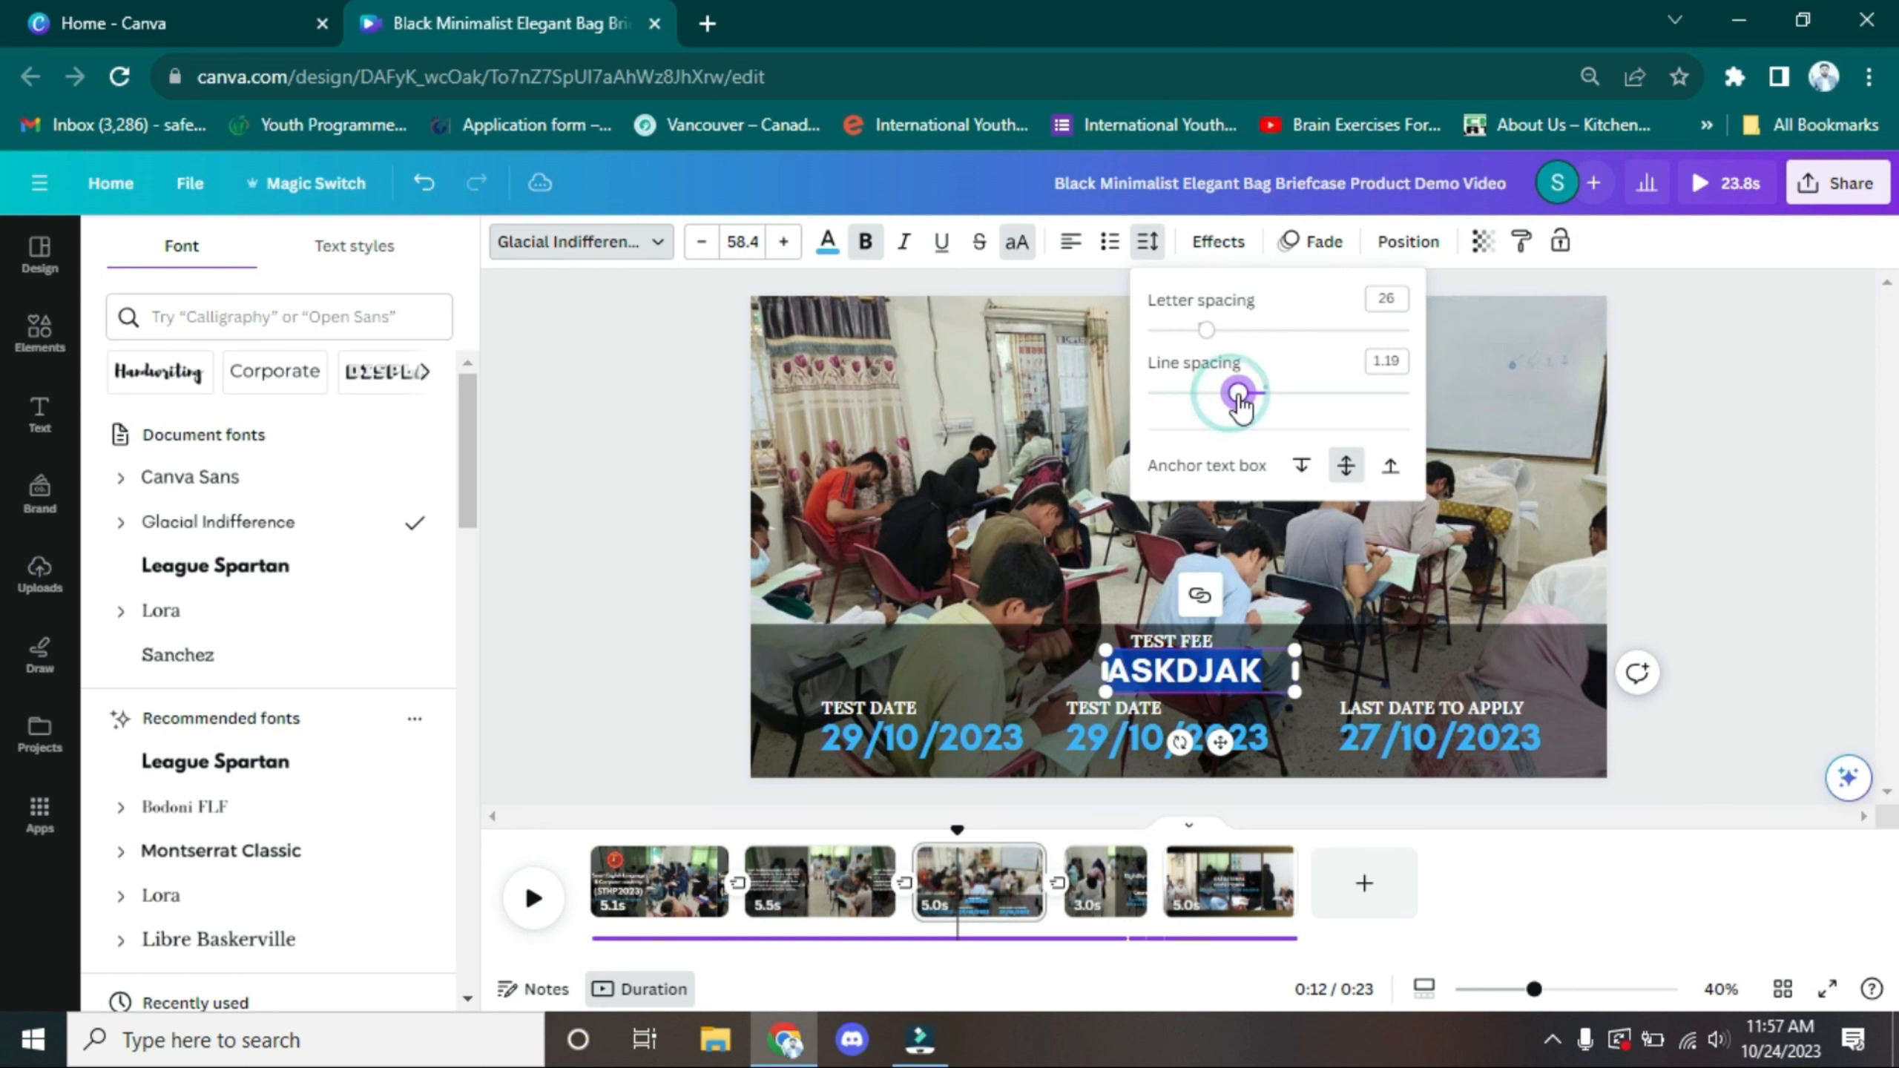
pyautogui.click(1157, 245)
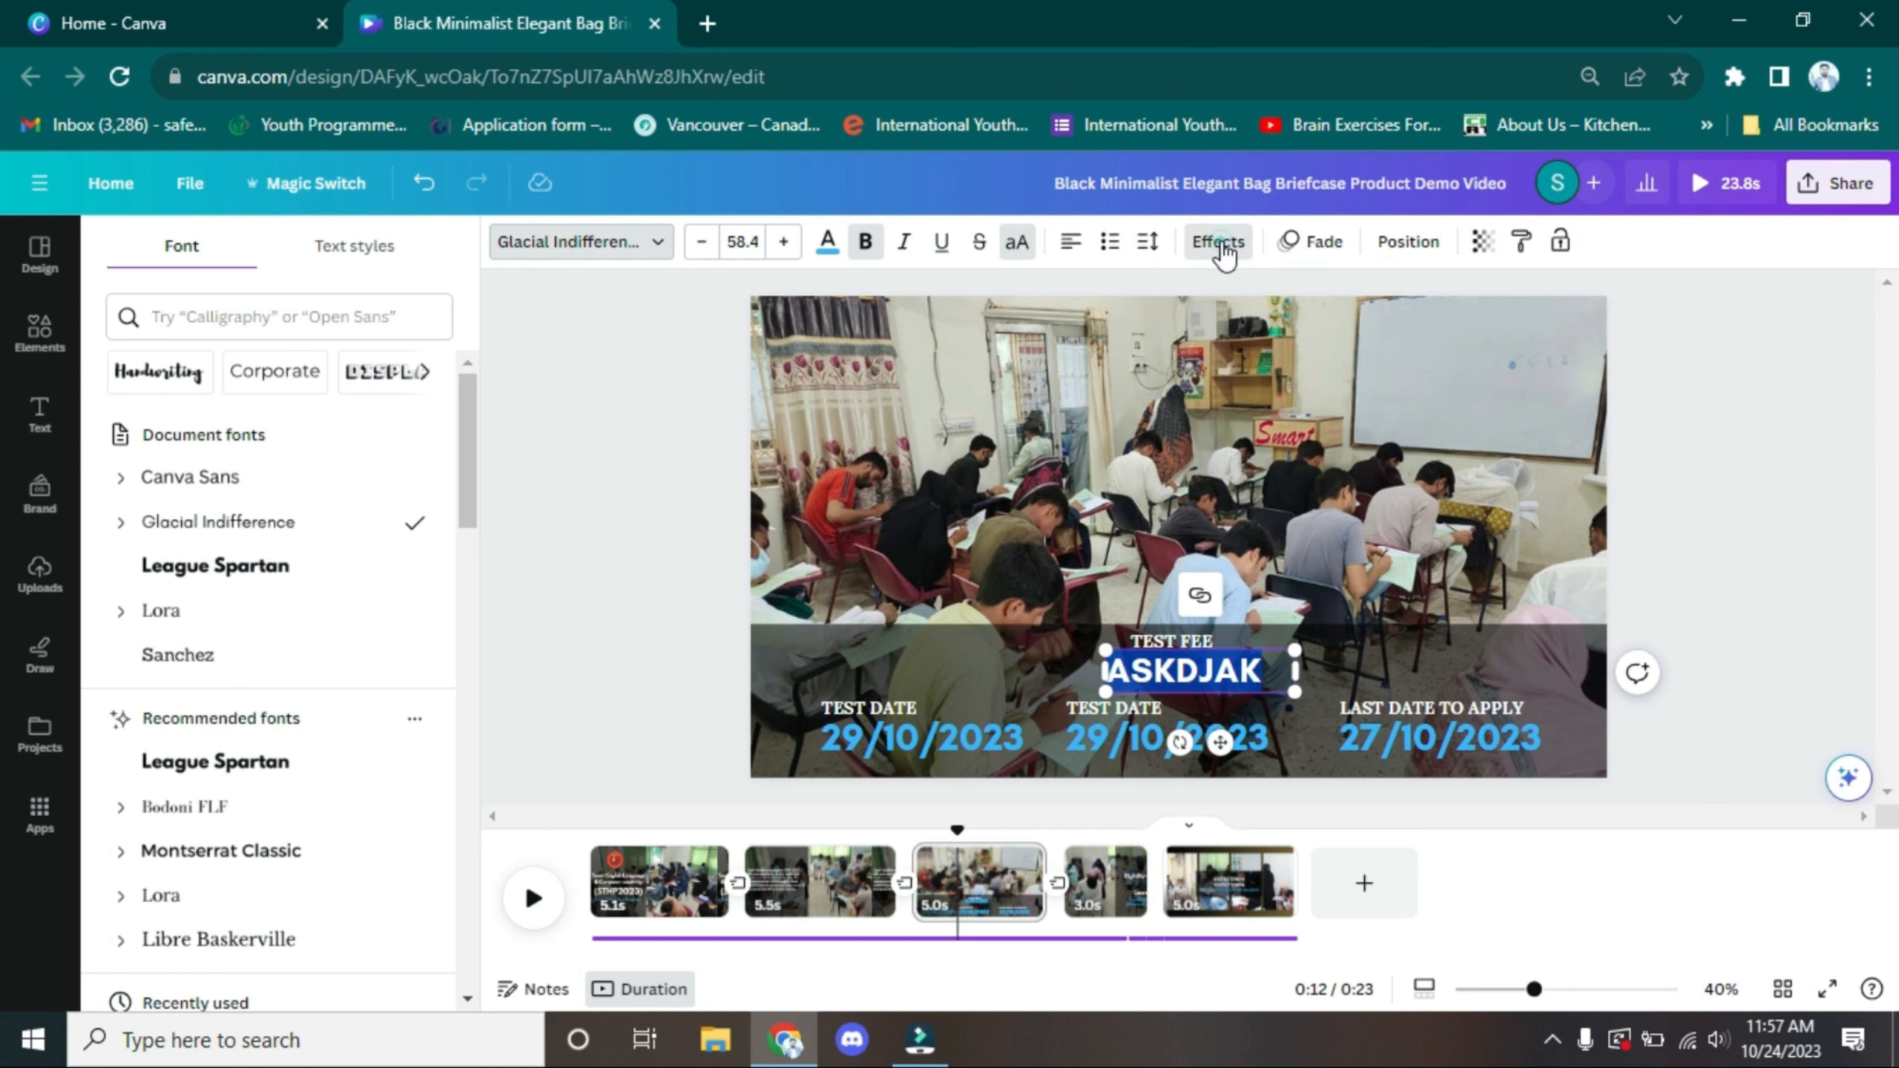
# View the text effect styles for the ASKDJAK text, and finish by selecting the page's background photo
pyautogui.click(1219, 242)
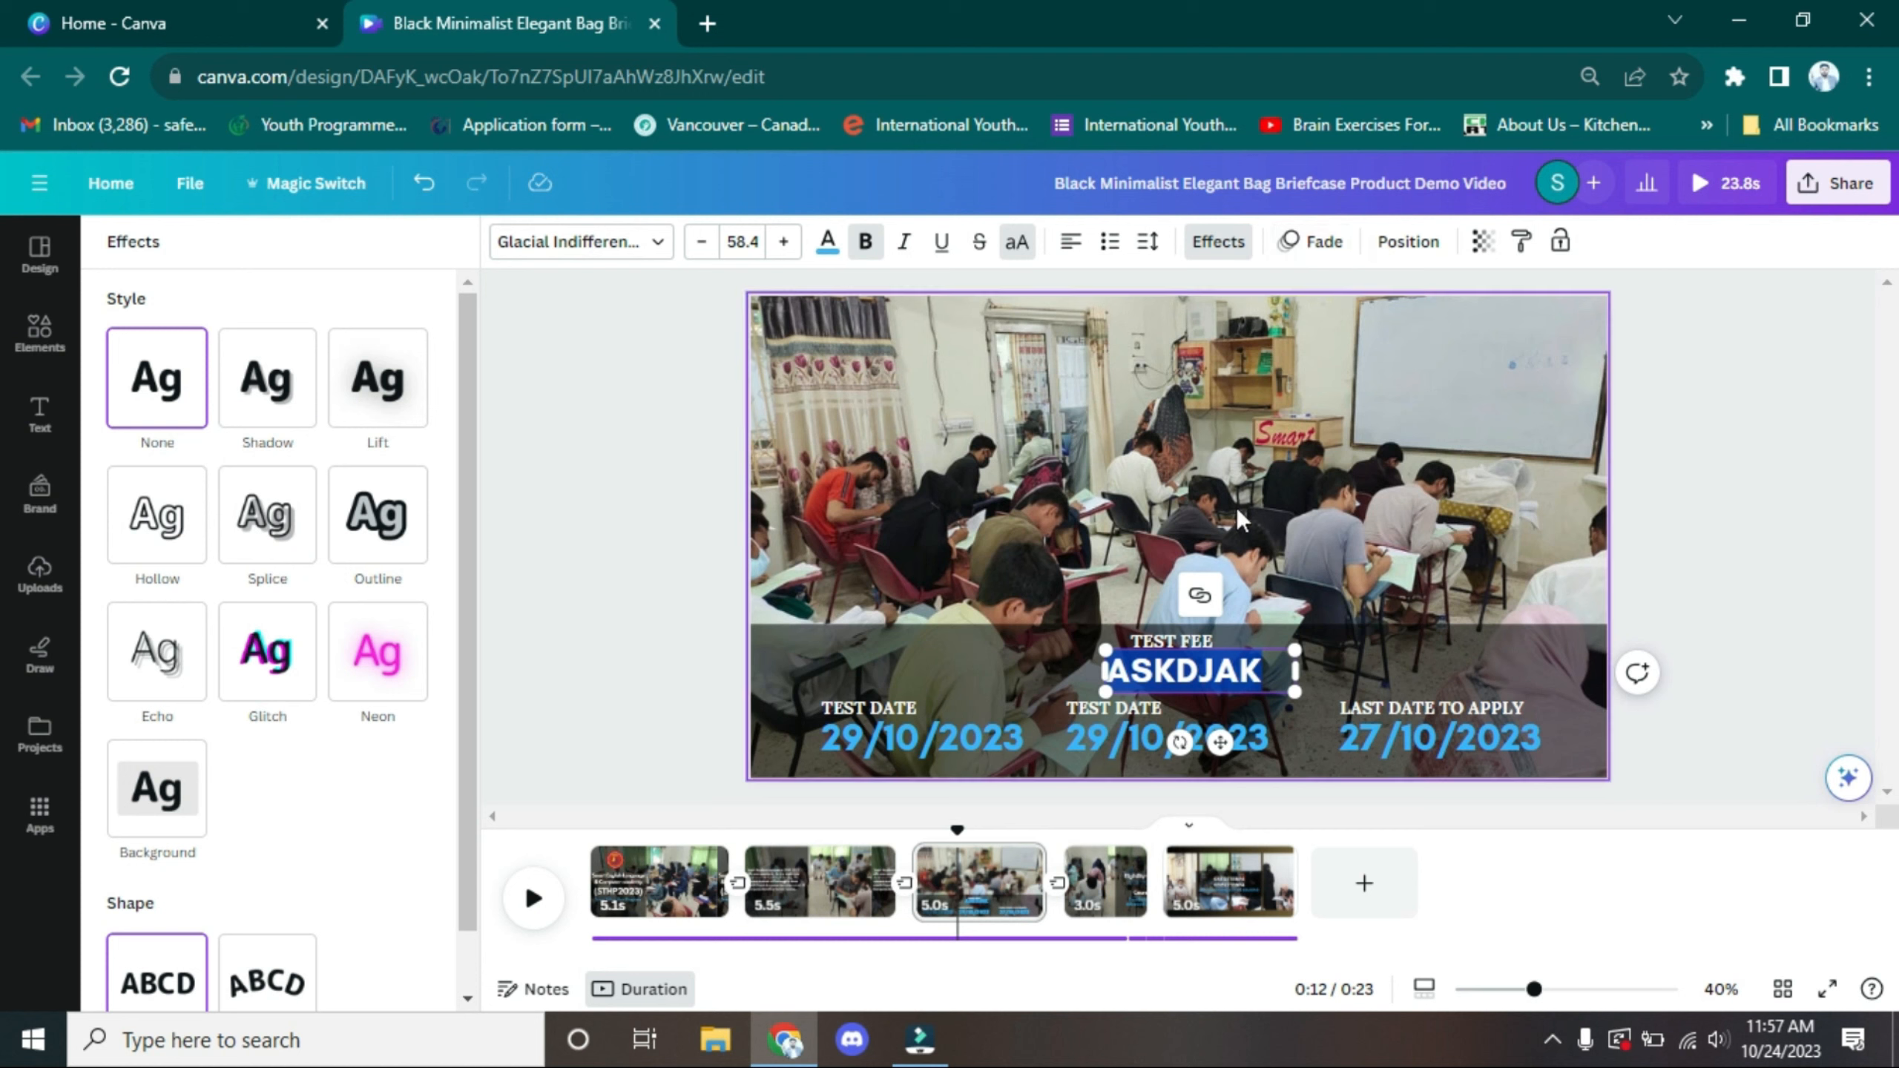
pyautogui.click(1085, 684)
pyautogui.click(995, 721)
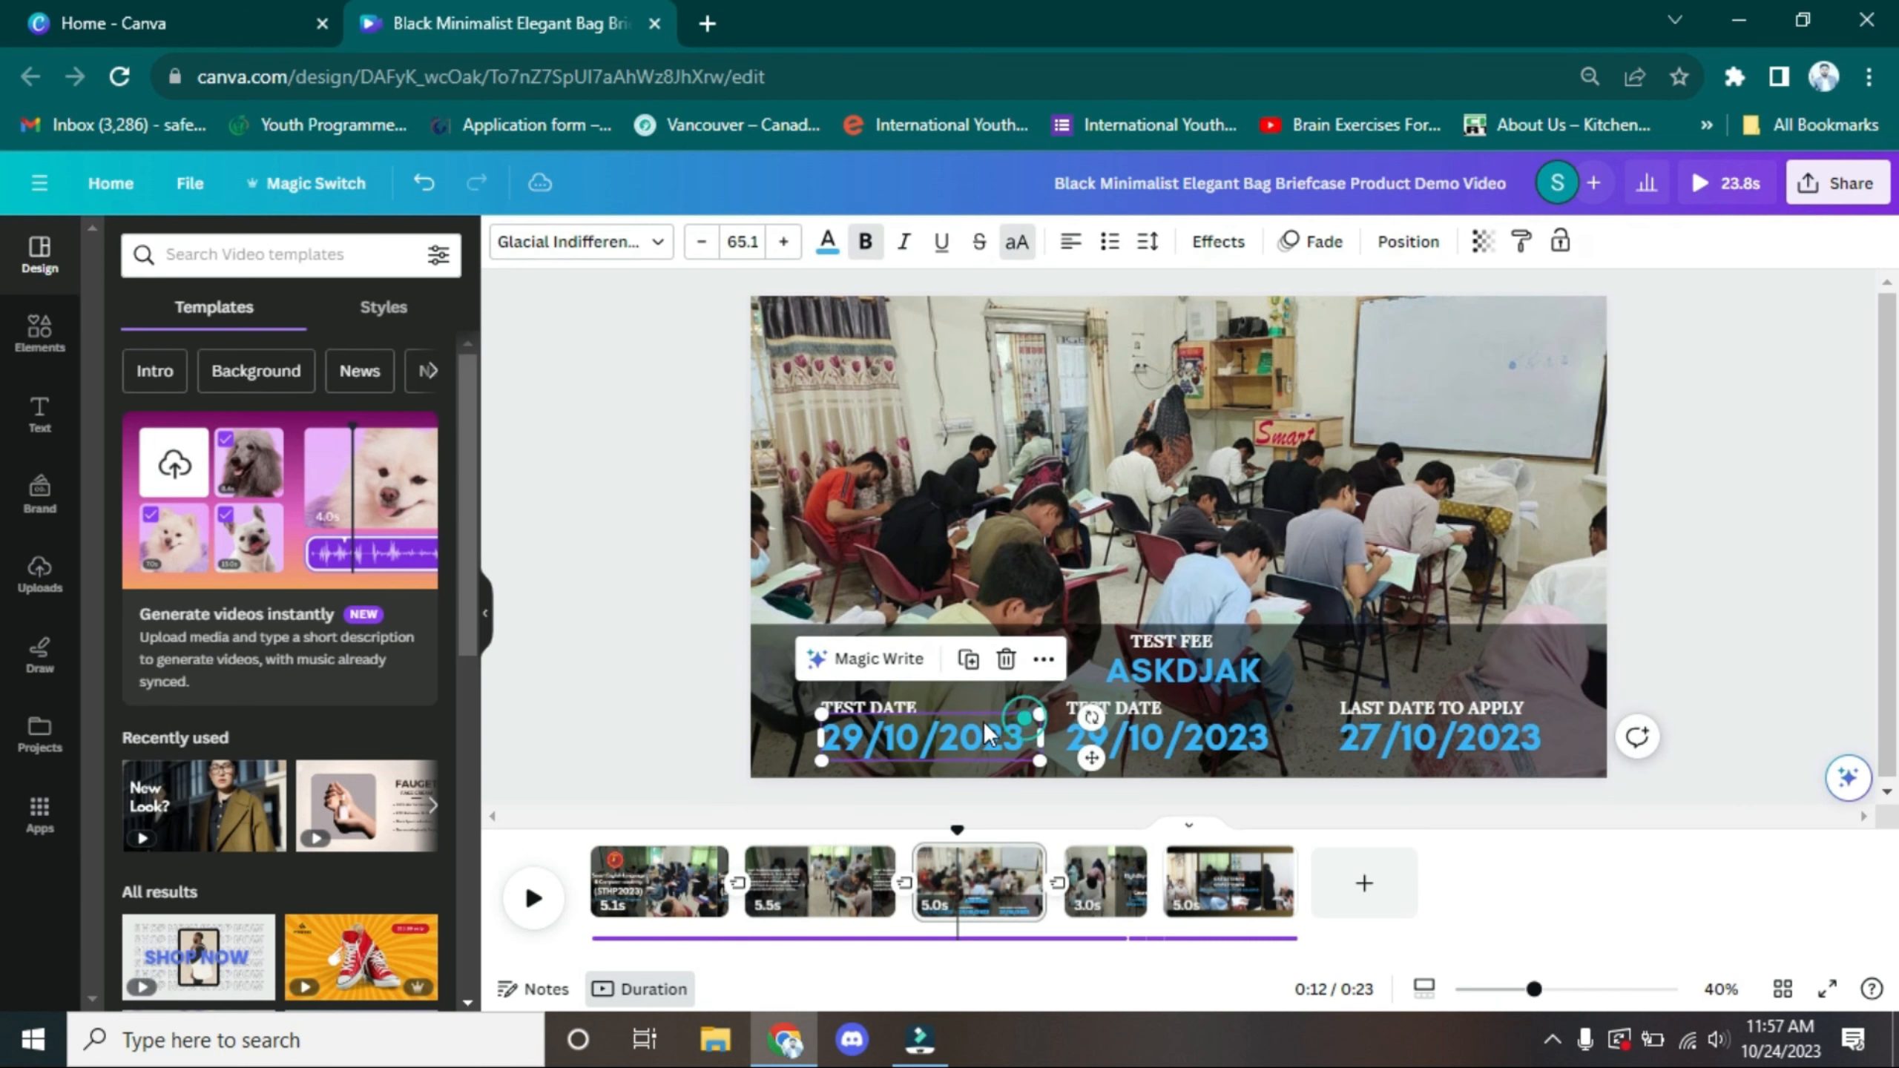
pyautogui.click(976, 508)
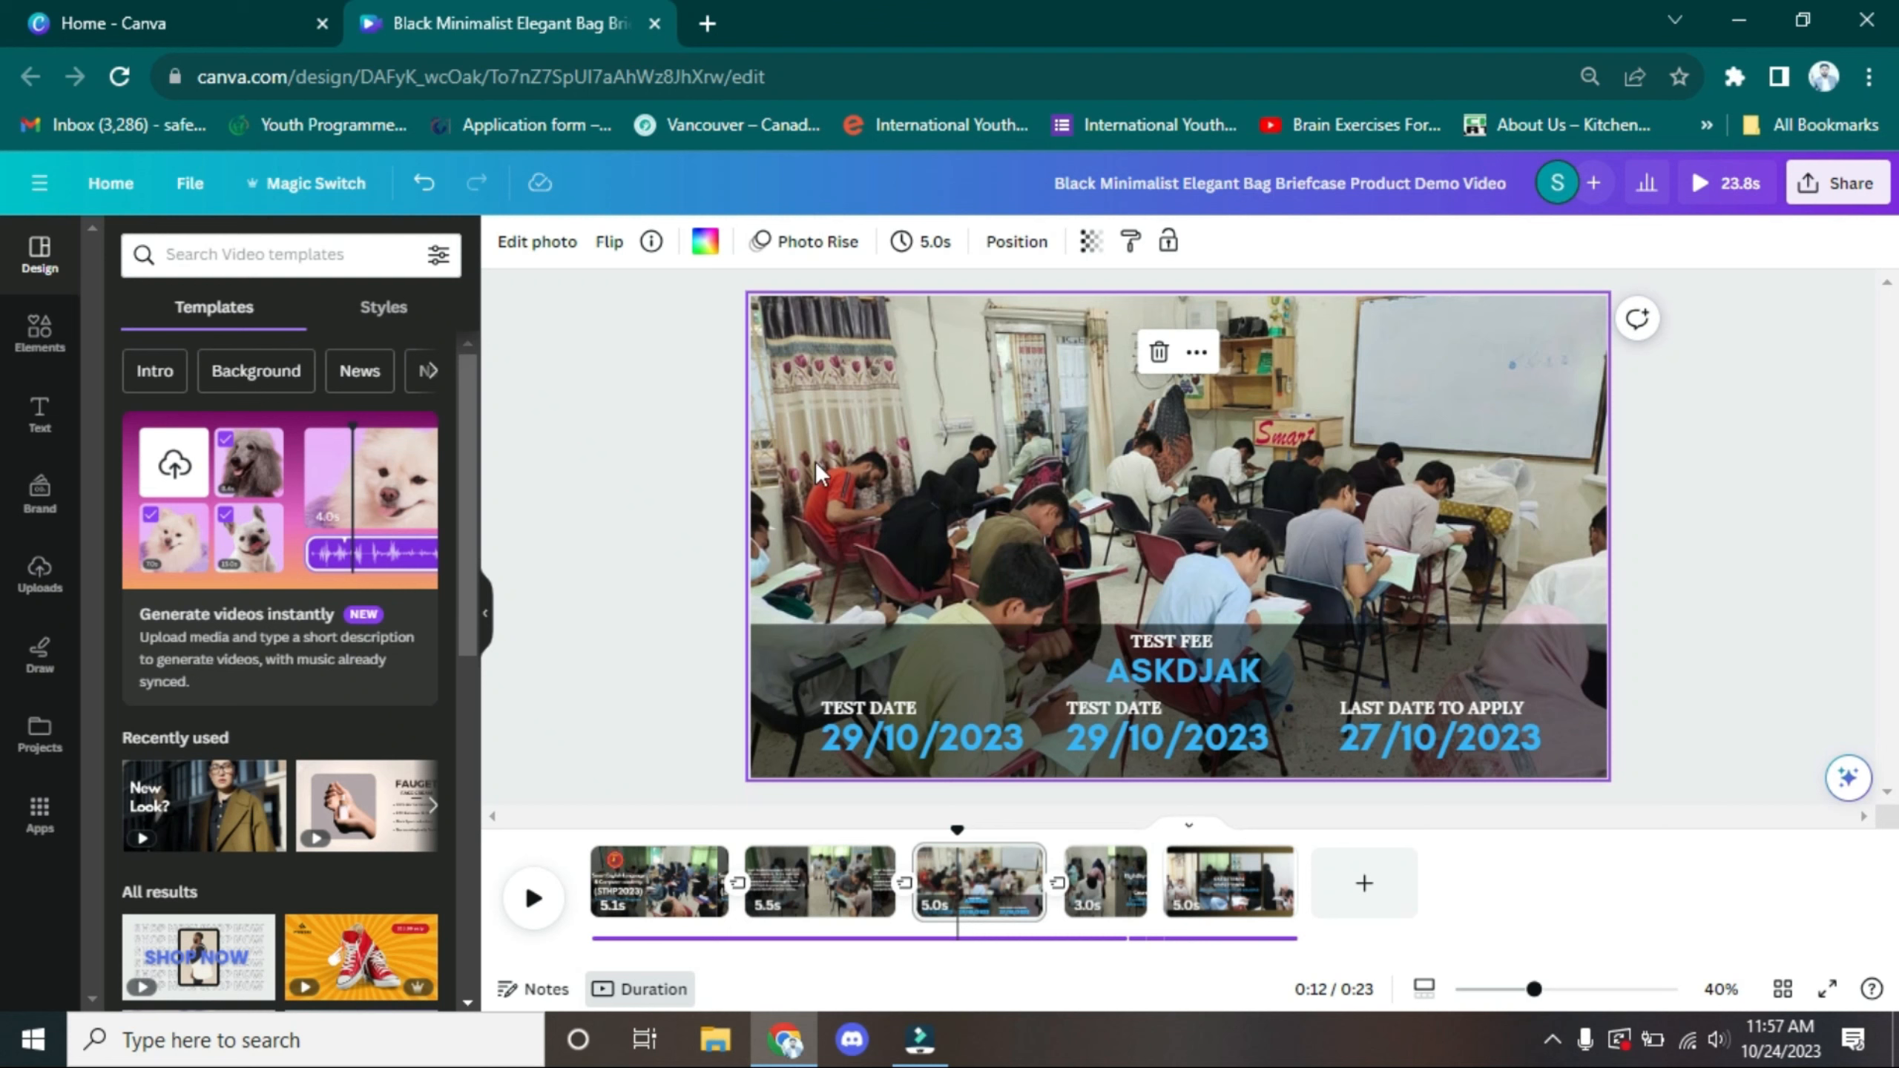
# Upload the image pexels-pixabay-531602 from the sld folder in Downloads
pyautogui.click(37, 588)
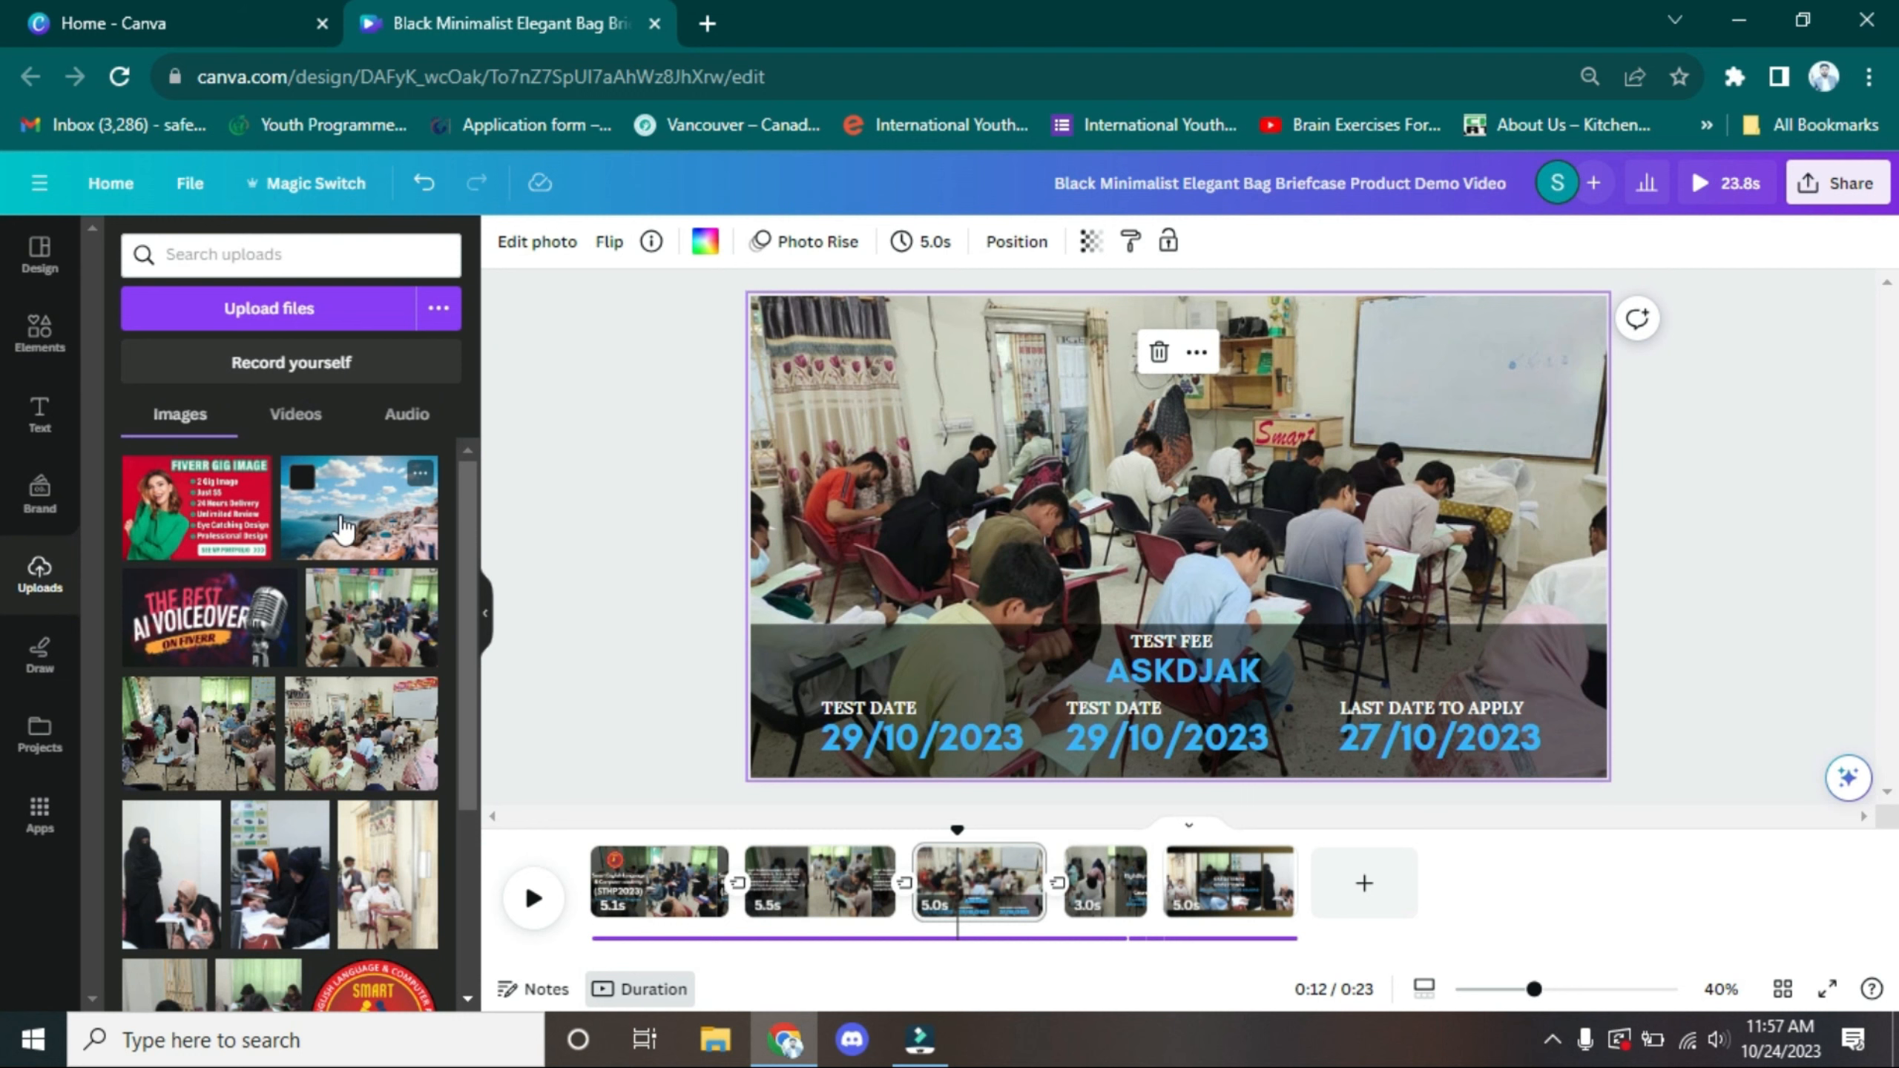
pyautogui.click(331, 308)
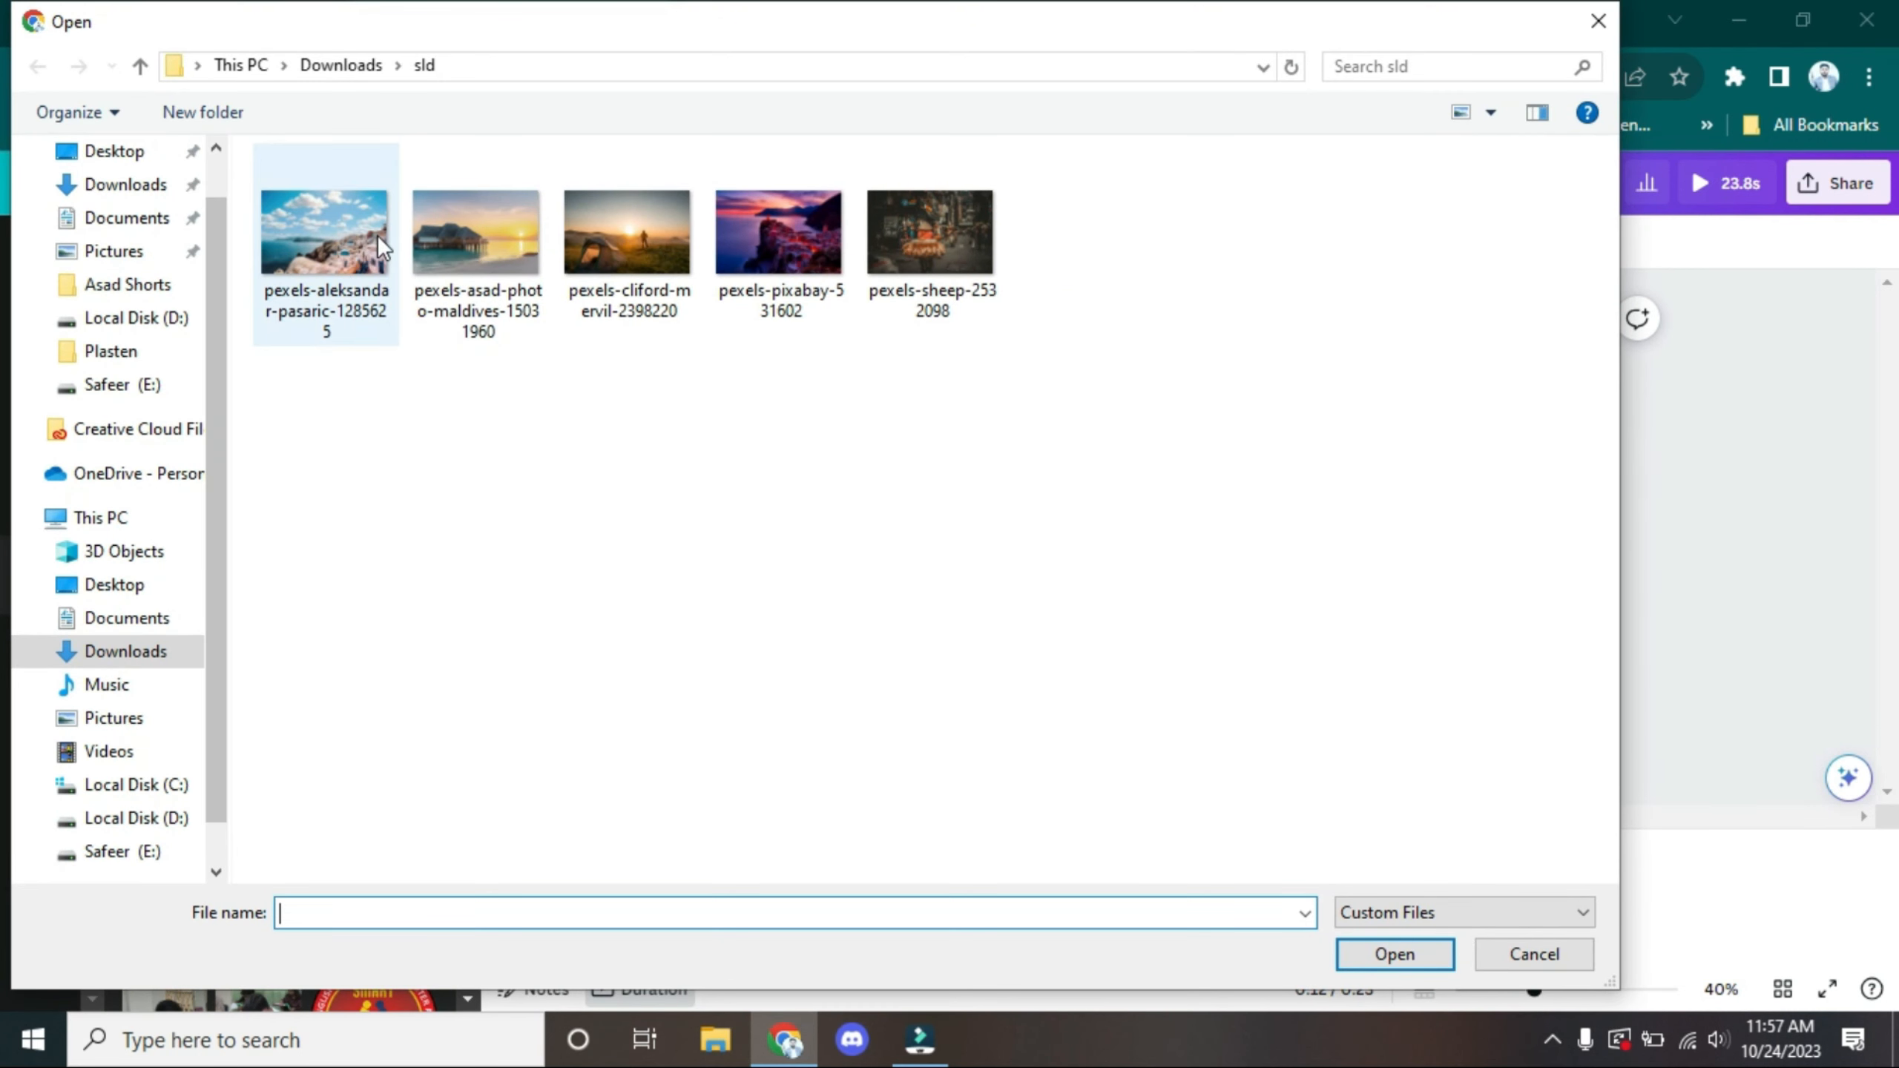
pyautogui.click(624, 261)
pyautogui.click(798, 243)
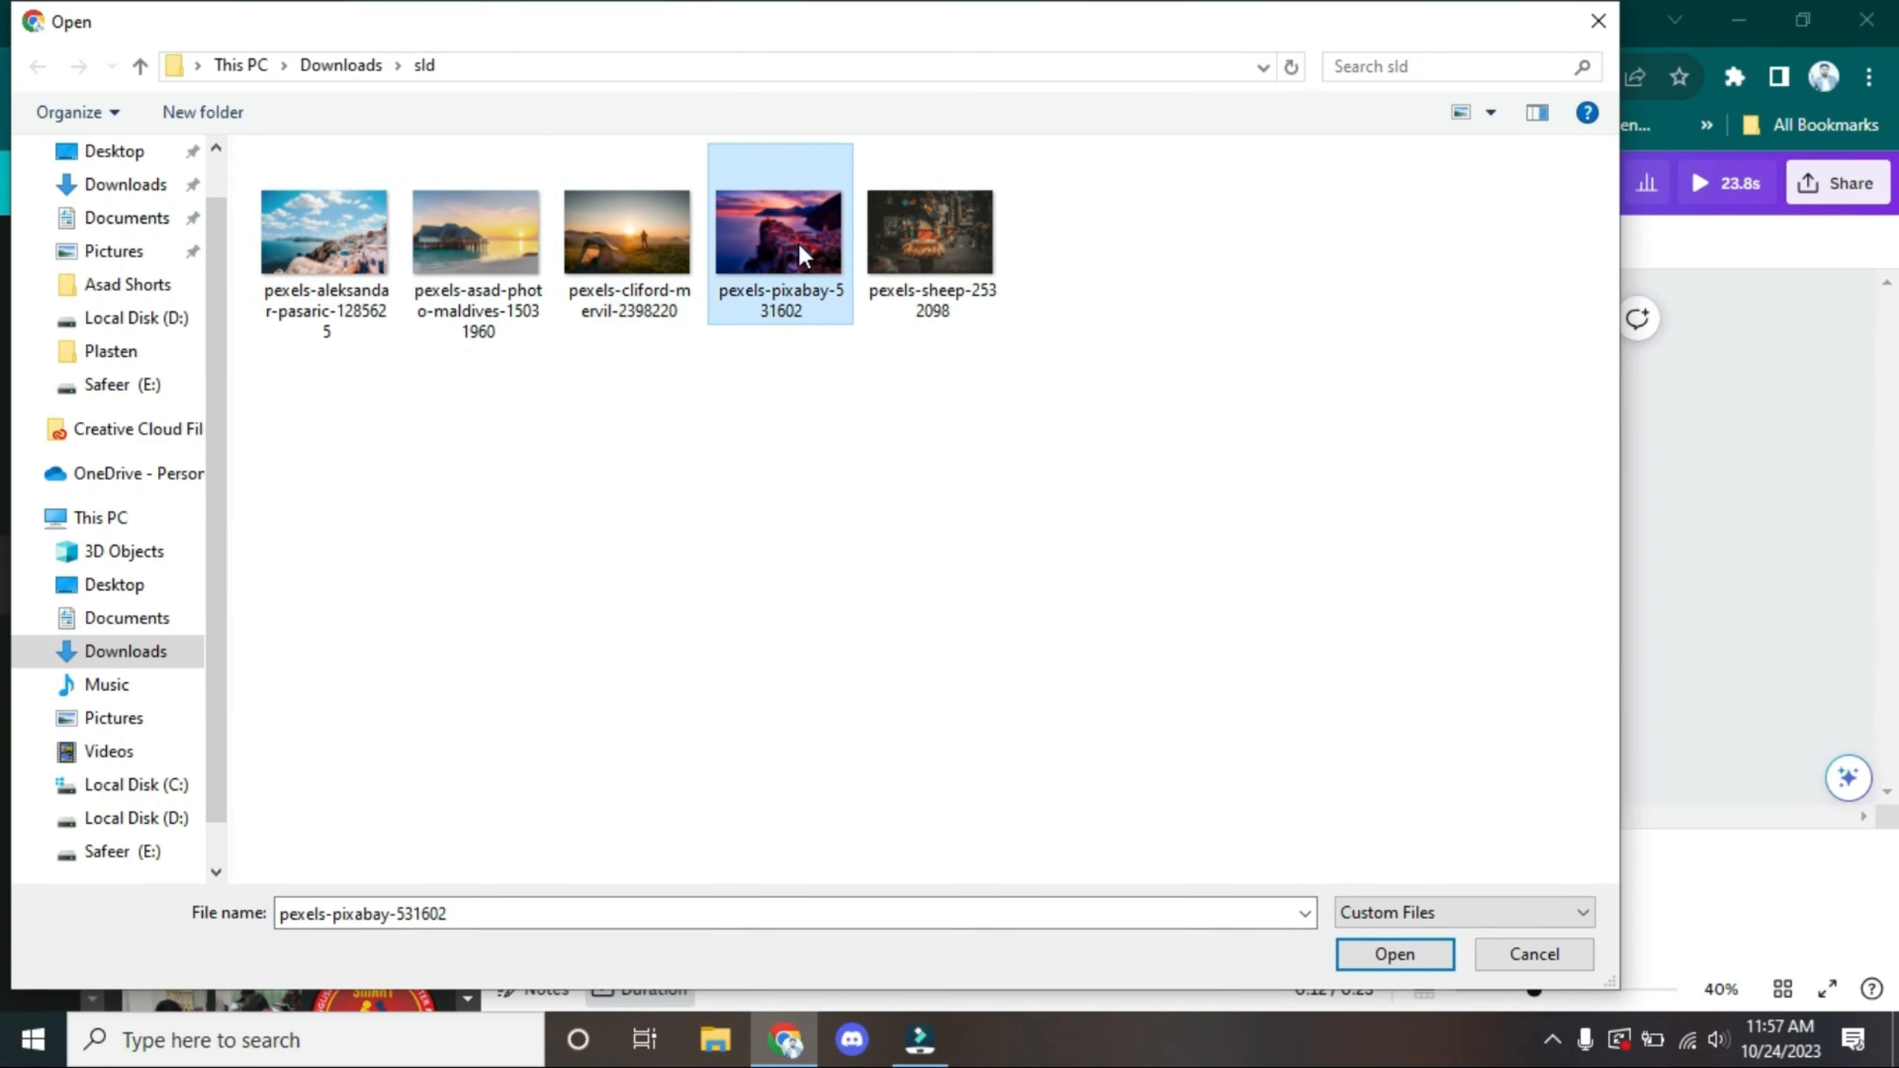
pyautogui.doubleClick(798, 244)
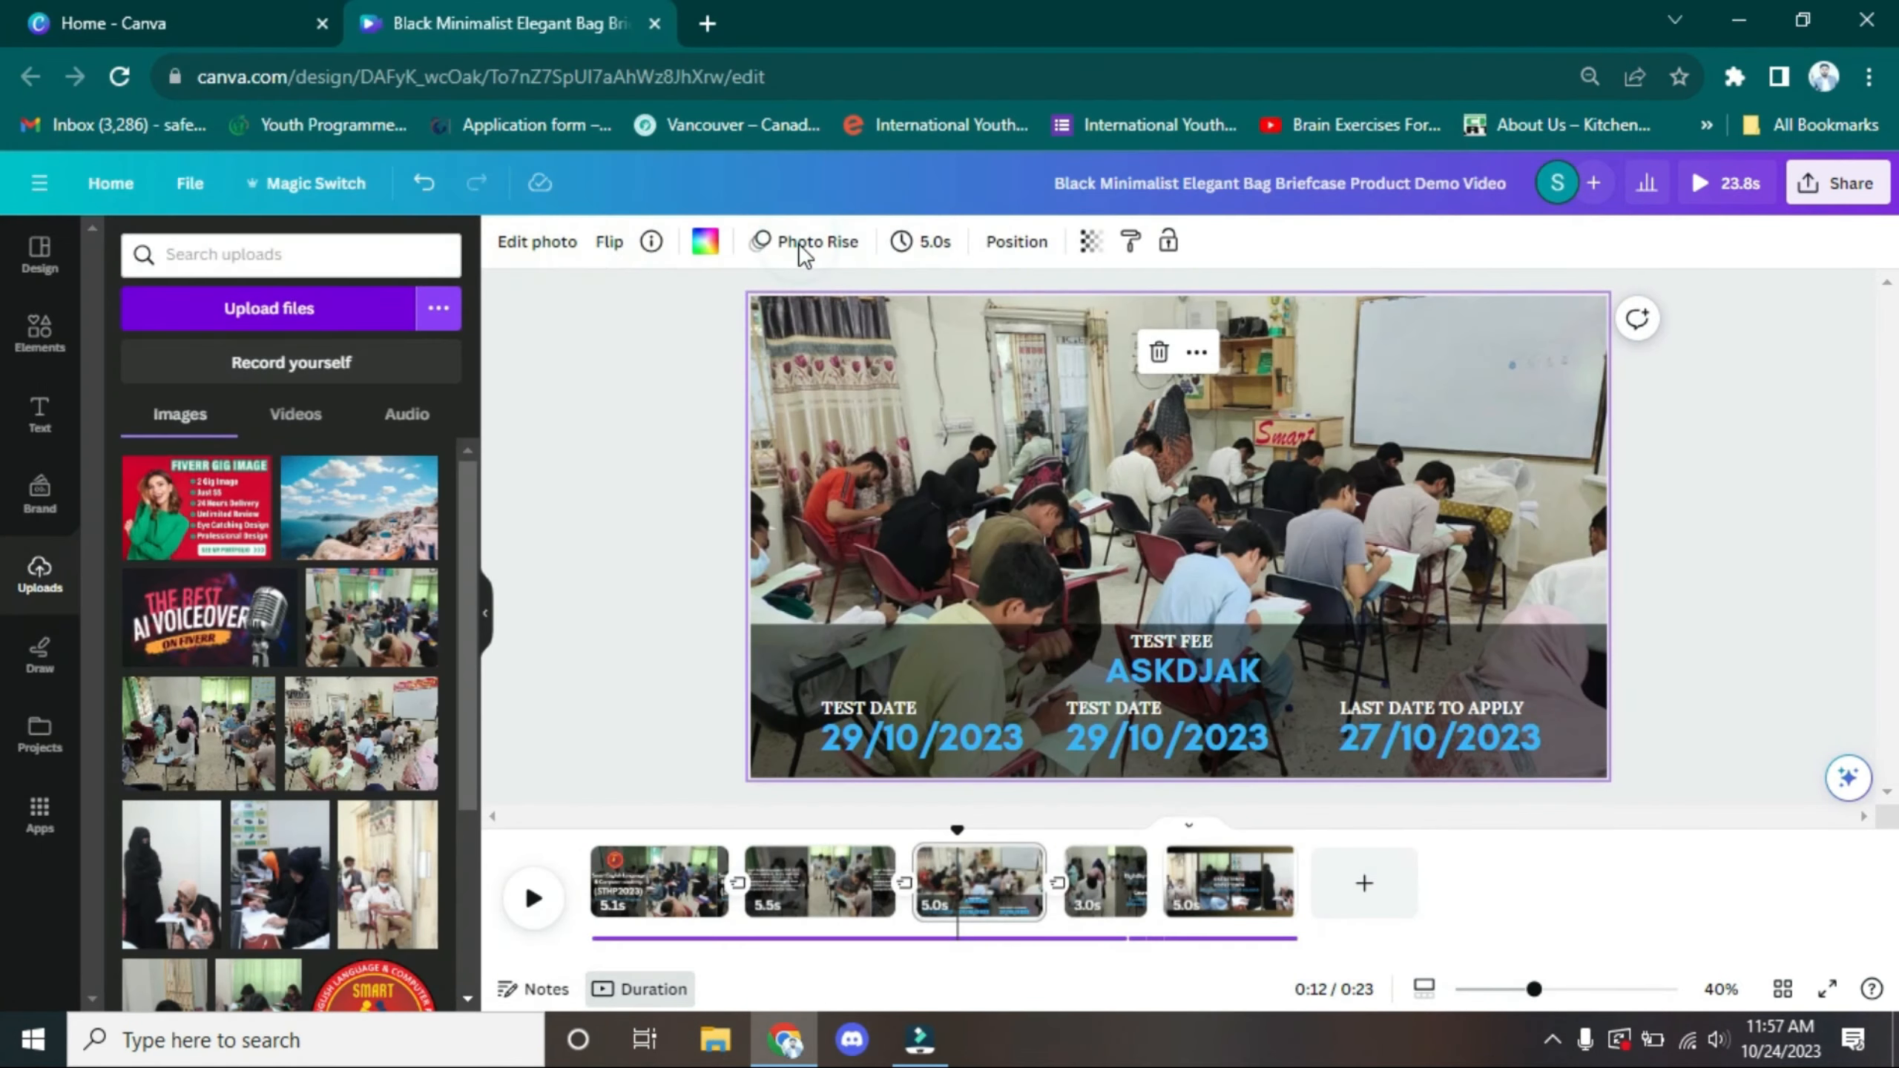
# Upload the video "Was the Gaza hospital attack caused by a failed rocket launch_ _ Bird's Eye View" from the Downloads folder
pyautogui.click(311, 319)
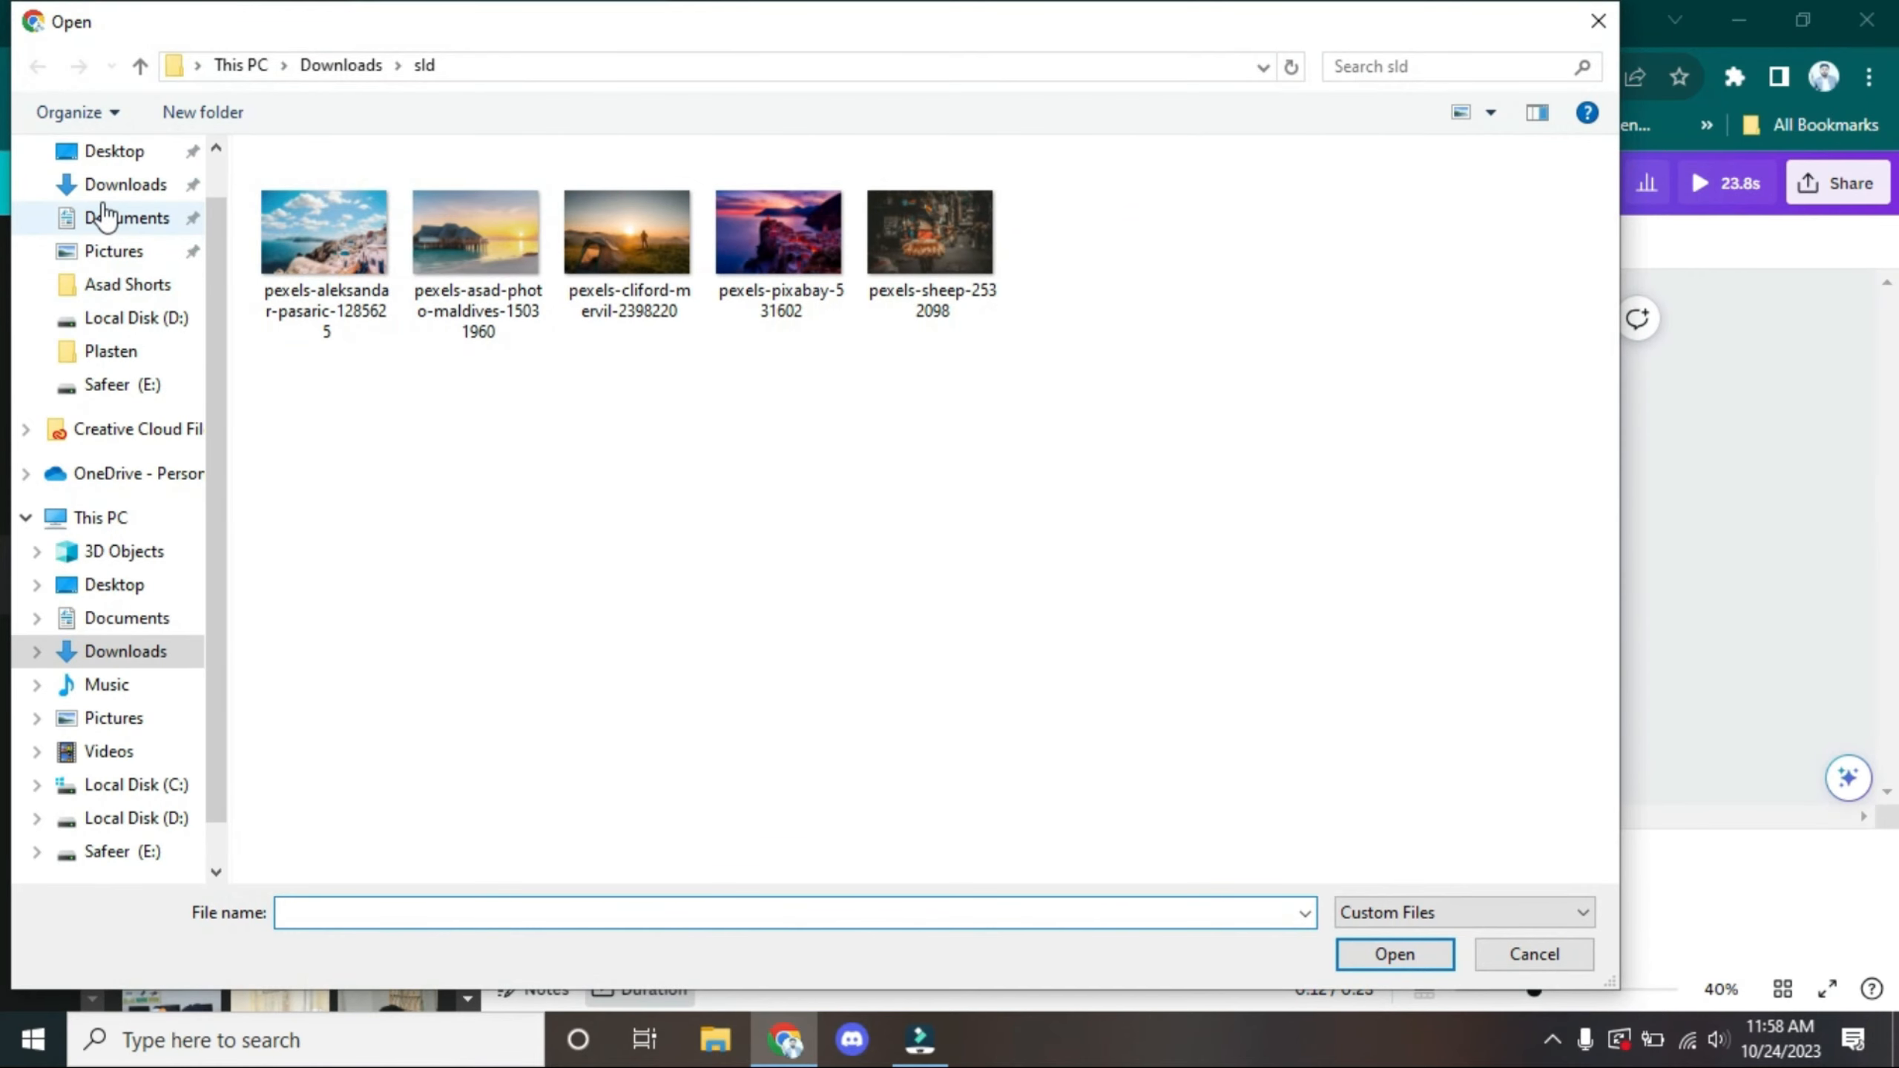
pyautogui.click(102, 214)
pyautogui.click(109, 187)
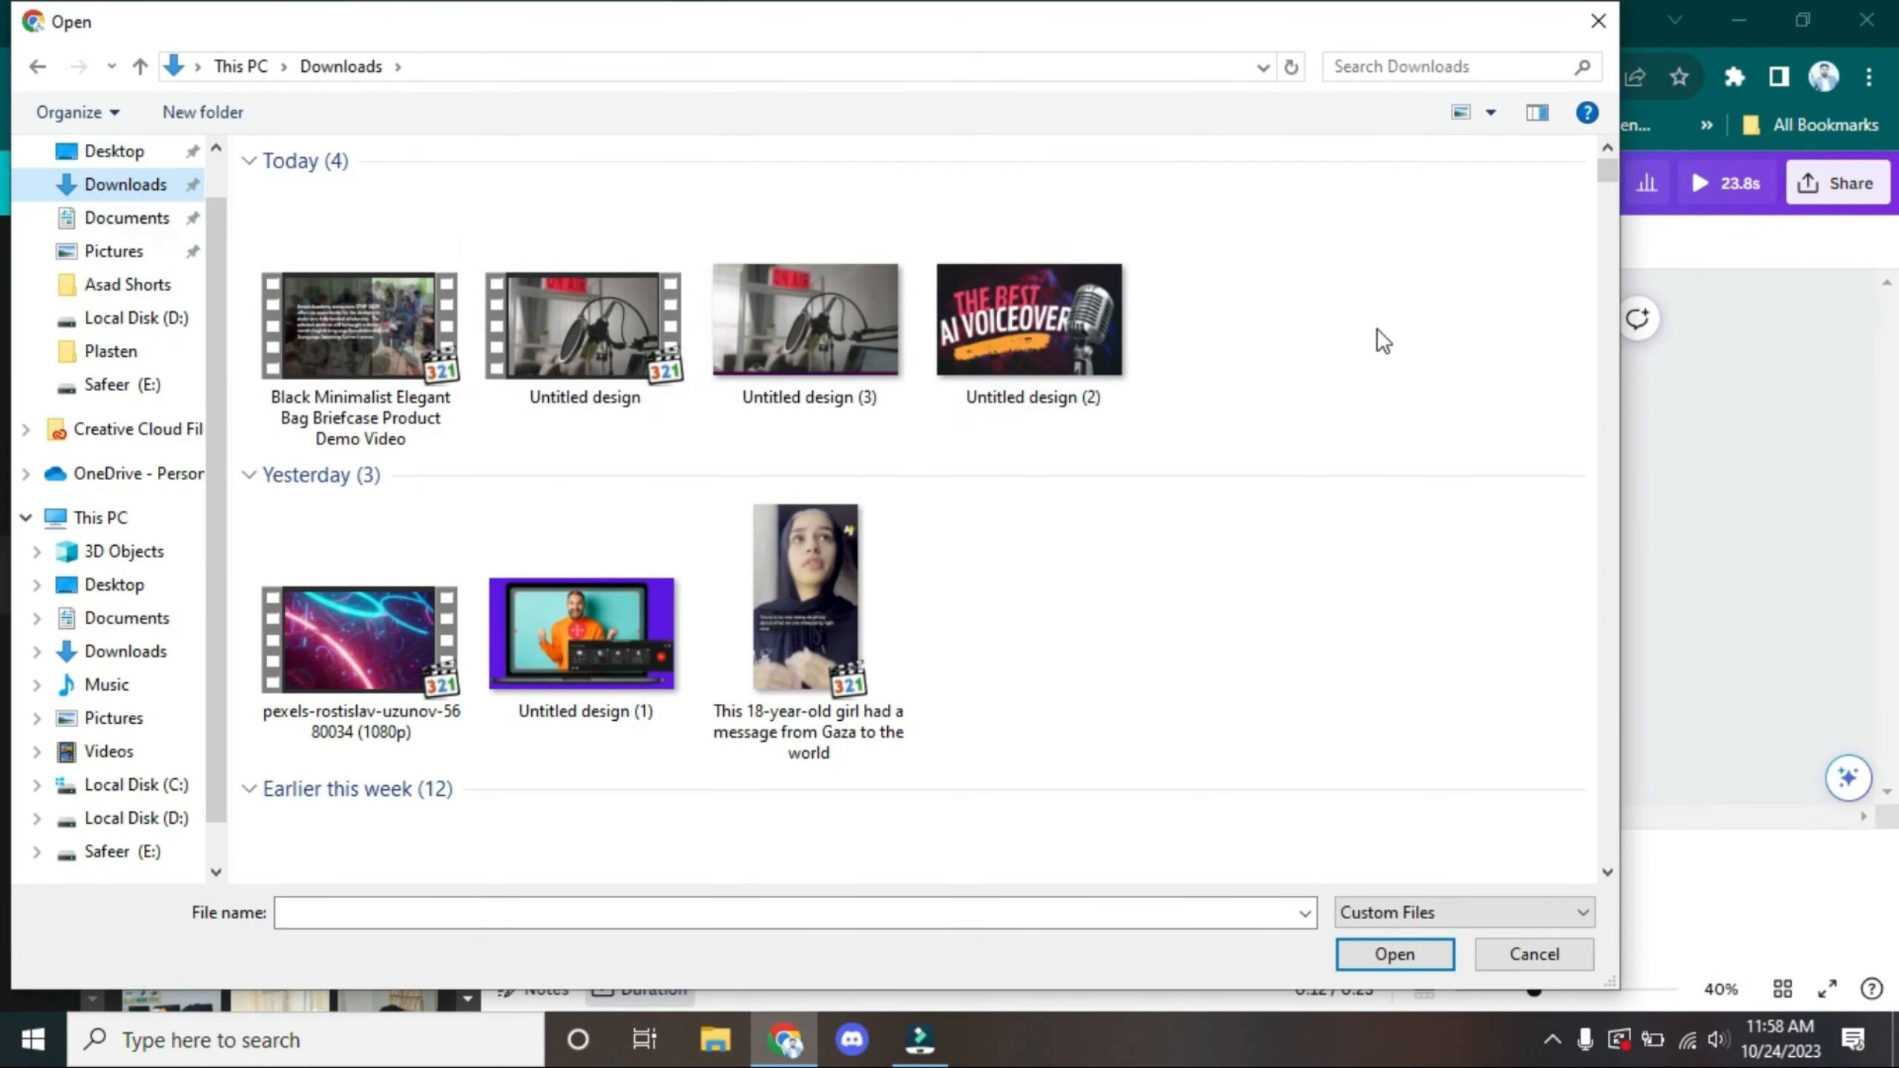
pyautogui.moveTo(1606, 163); pyautogui.dragTo(1605, 204)
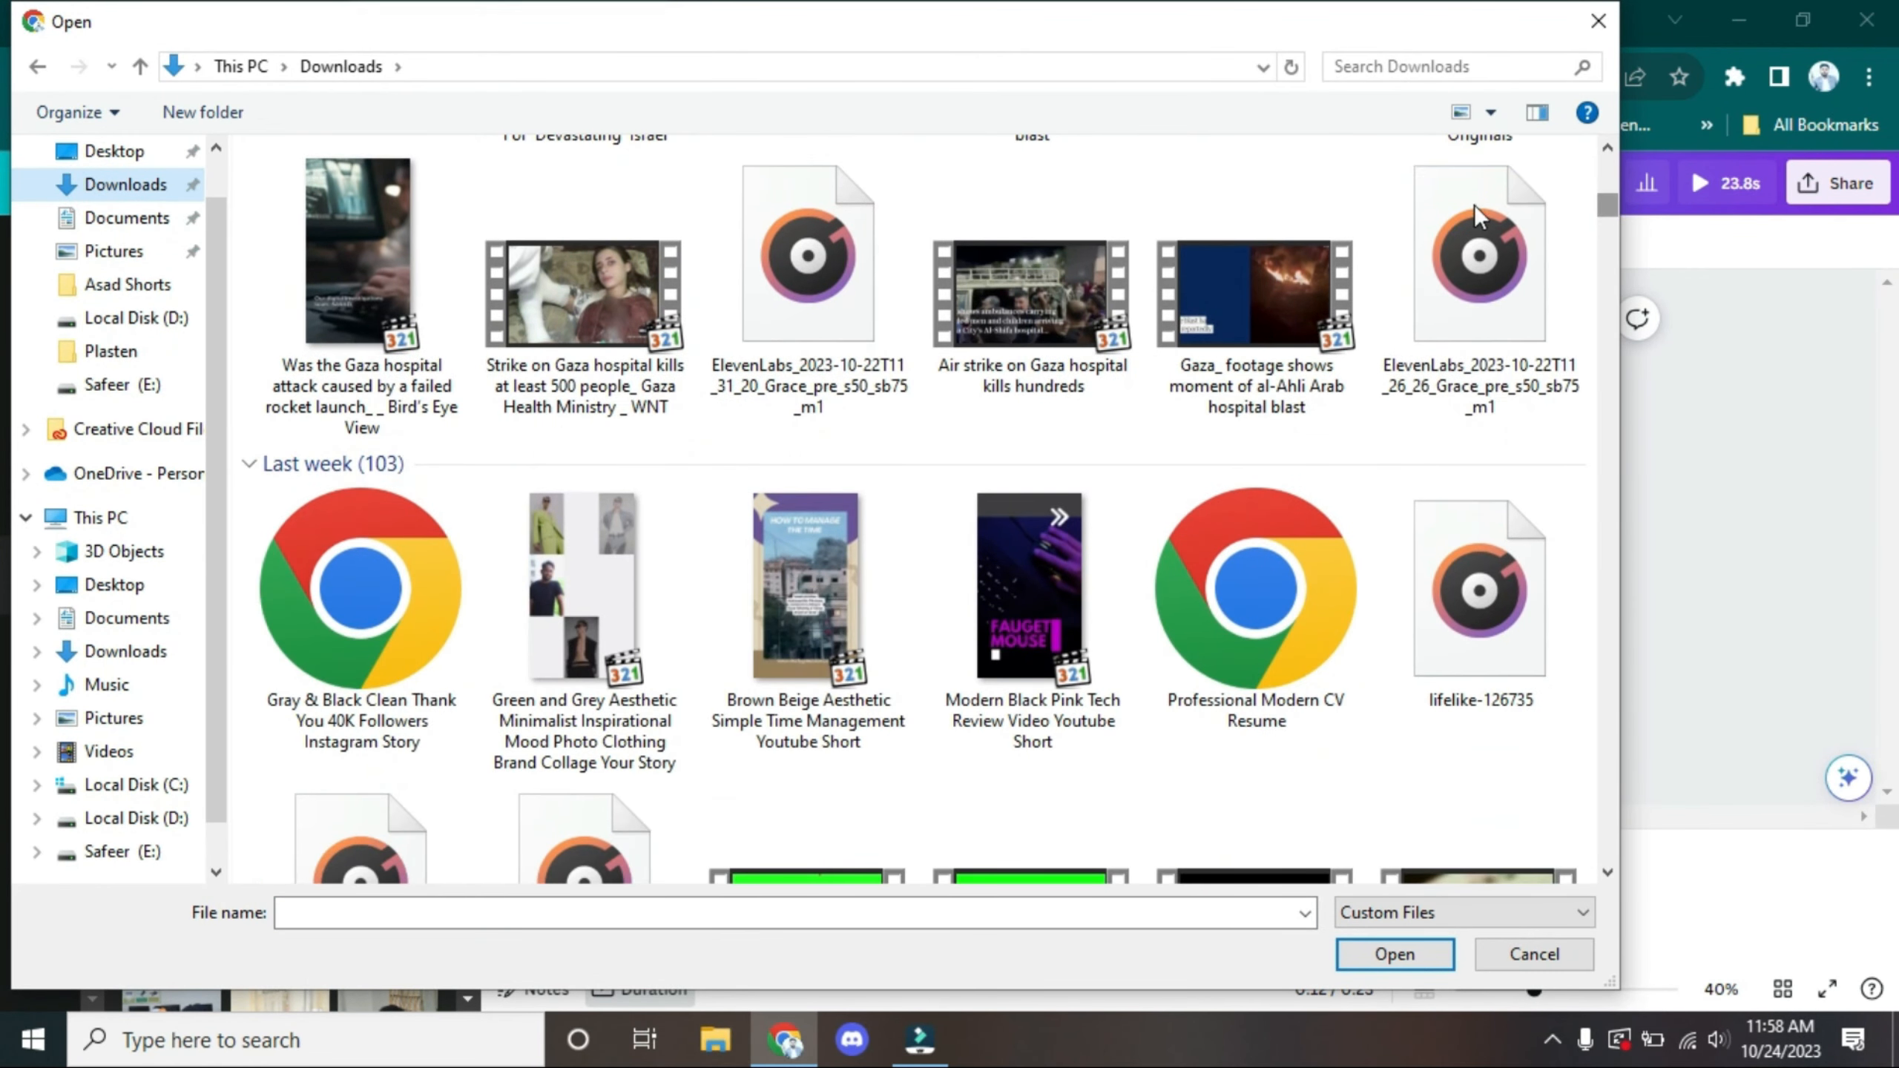
pyautogui.click(327, 304)
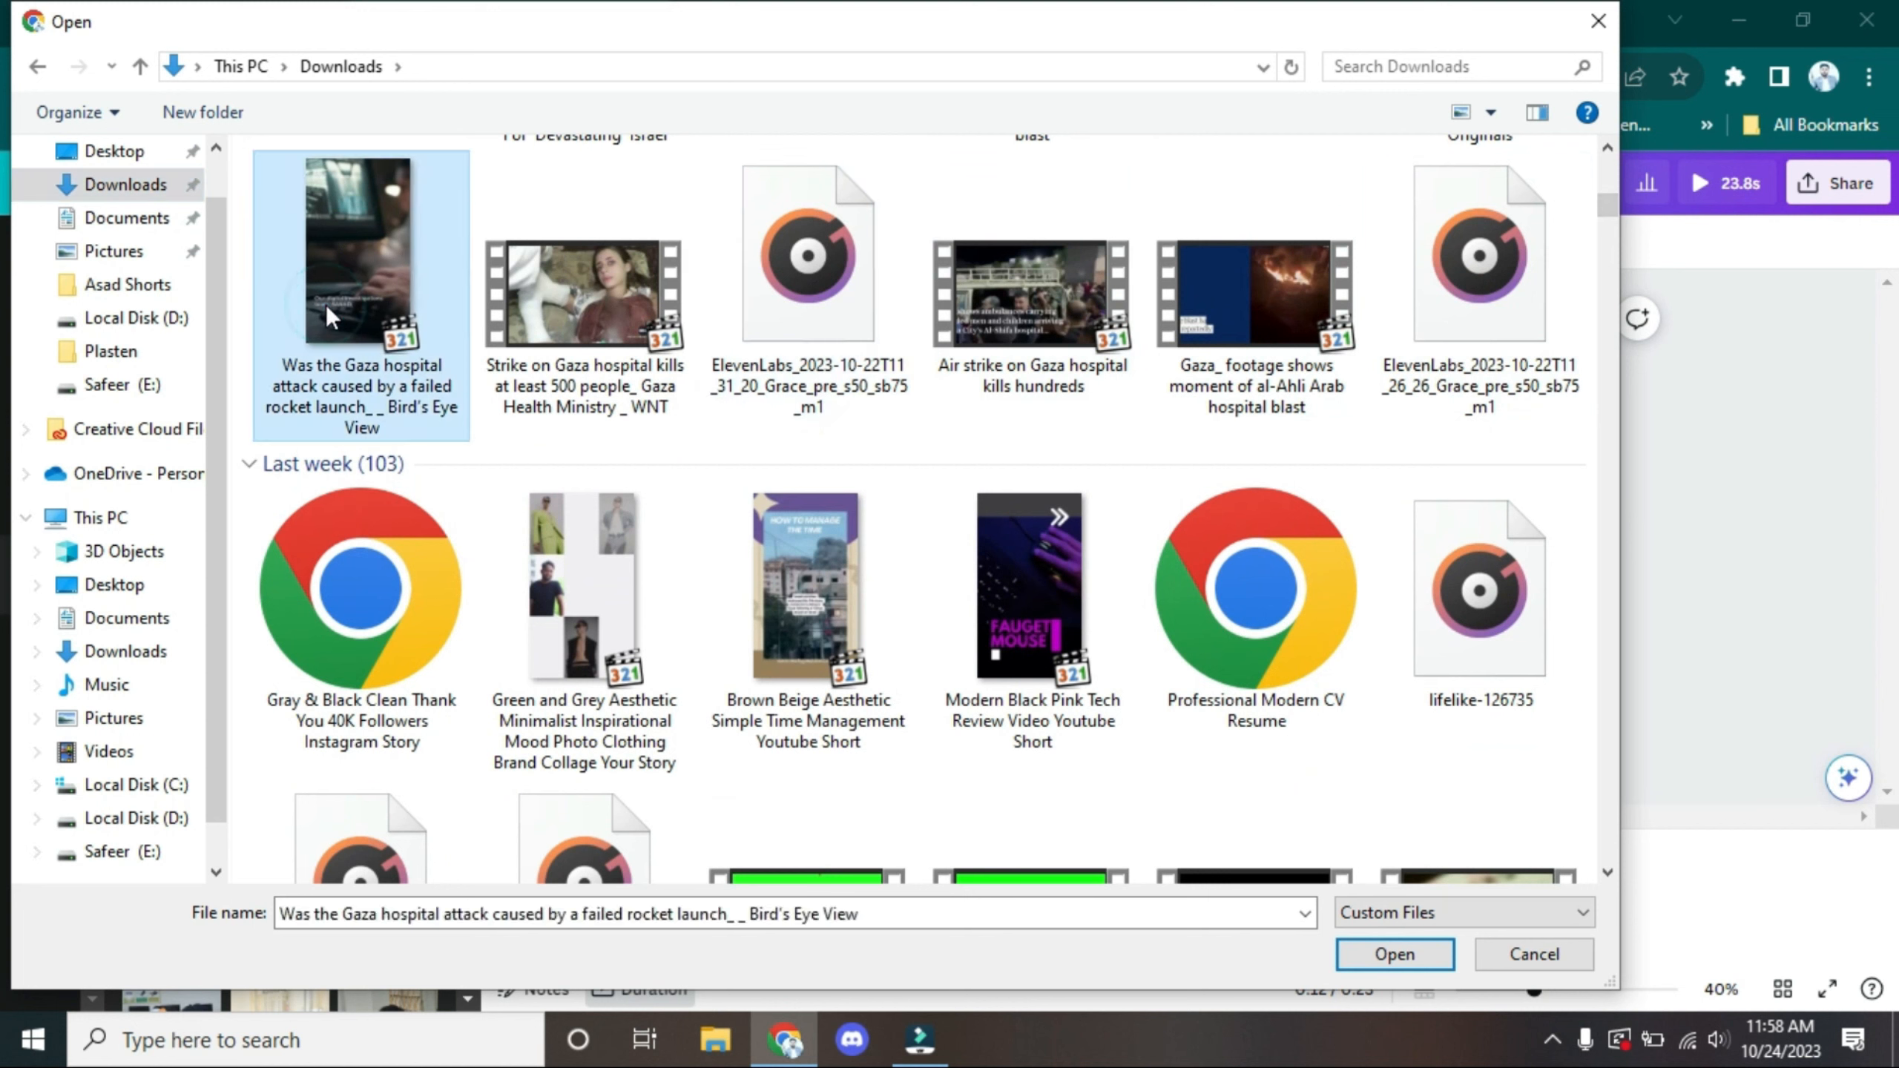
pyautogui.click(1395, 954)
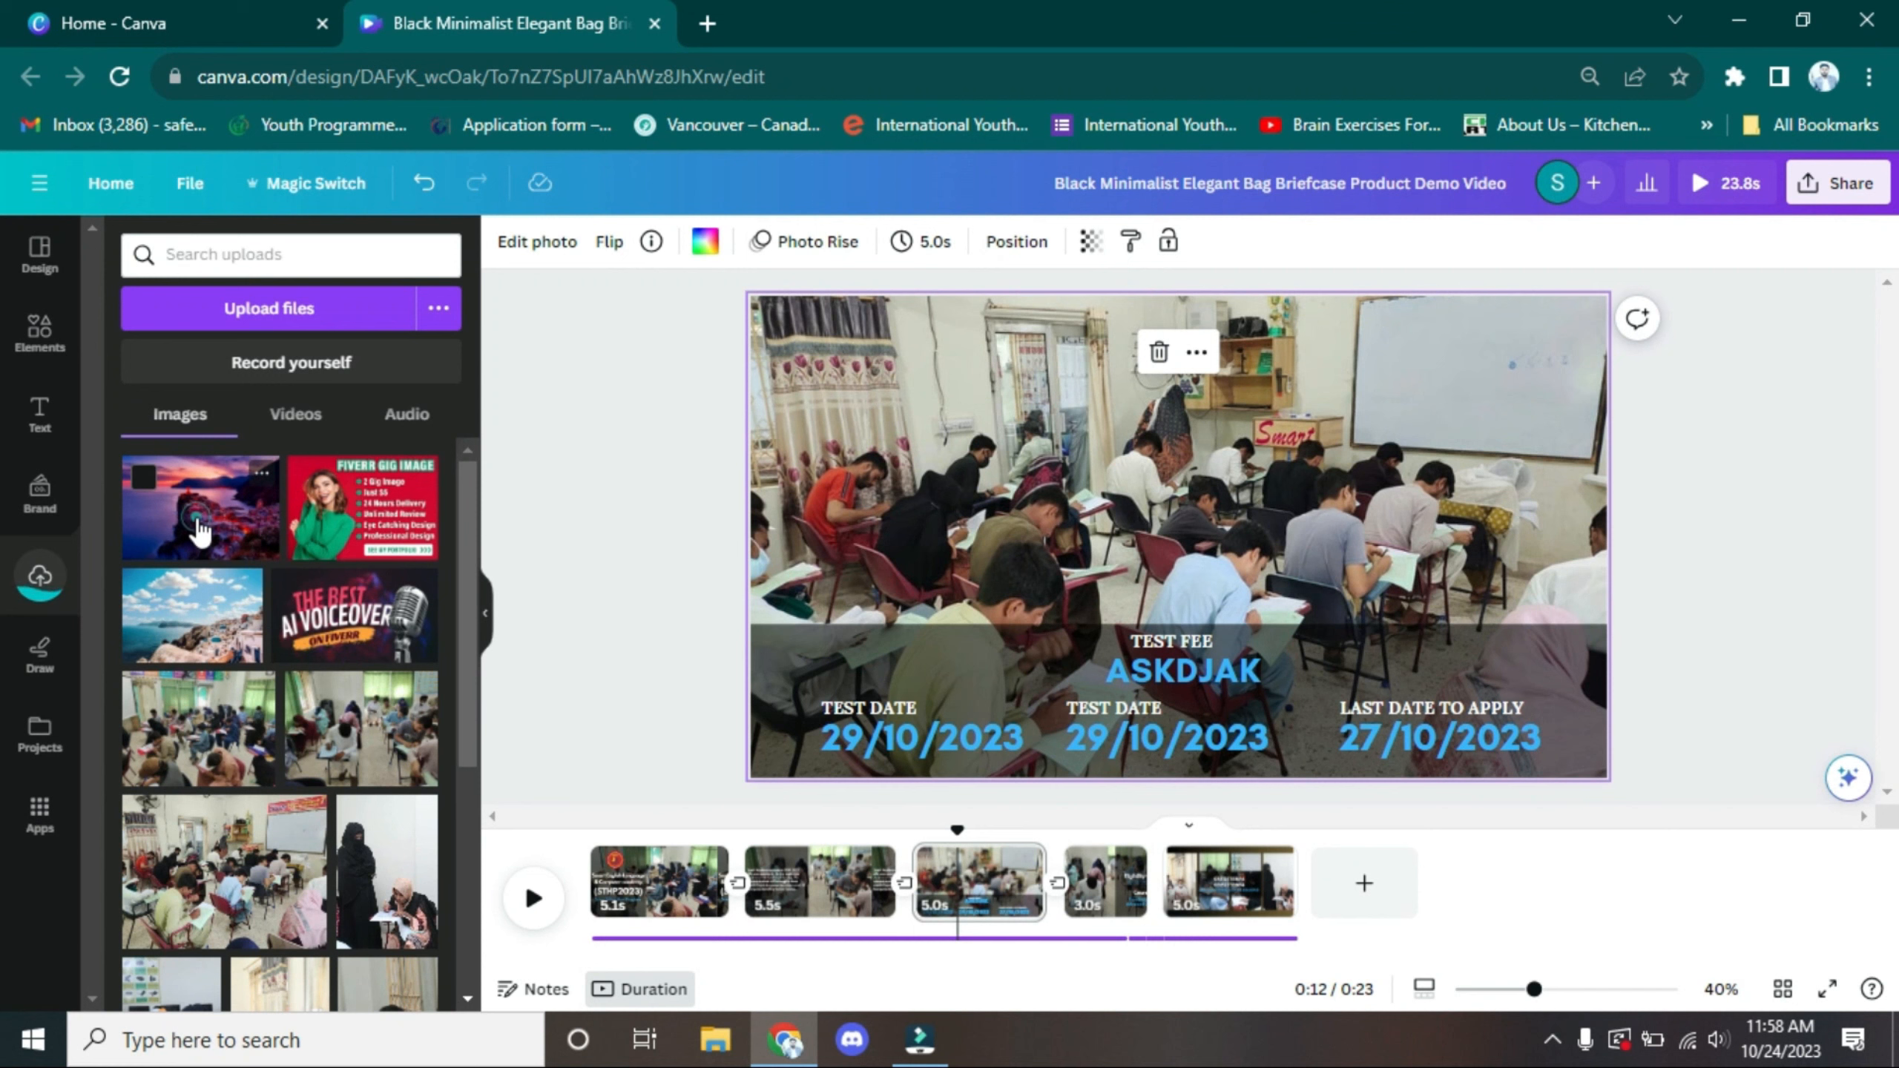
# Replace the third page's classroom background photo with the uploaded coastal sunset image
pyautogui.moveTo(198, 531); pyautogui.dragTo(783, 324)
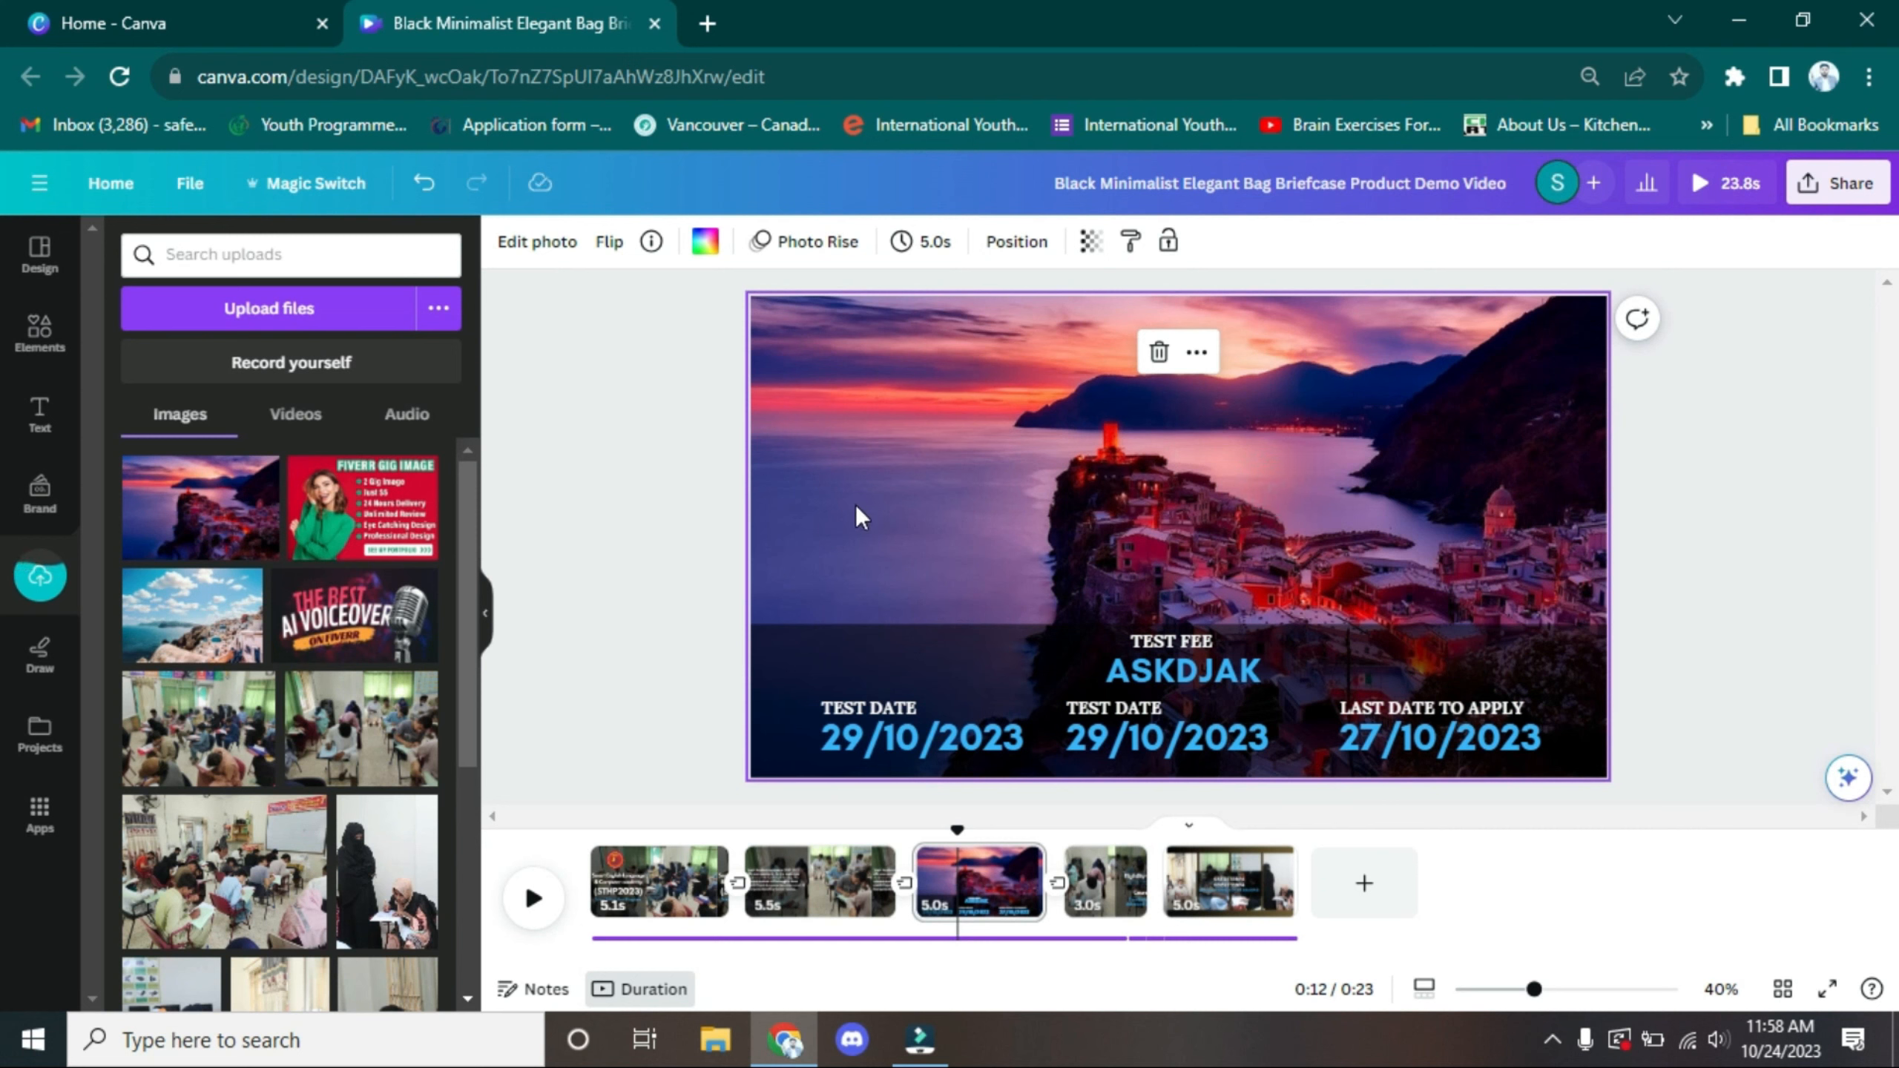
# Replace the third page's background with the uploaded 58.8s video of the girl in a headscarf
pyautogui.click(292, 415)
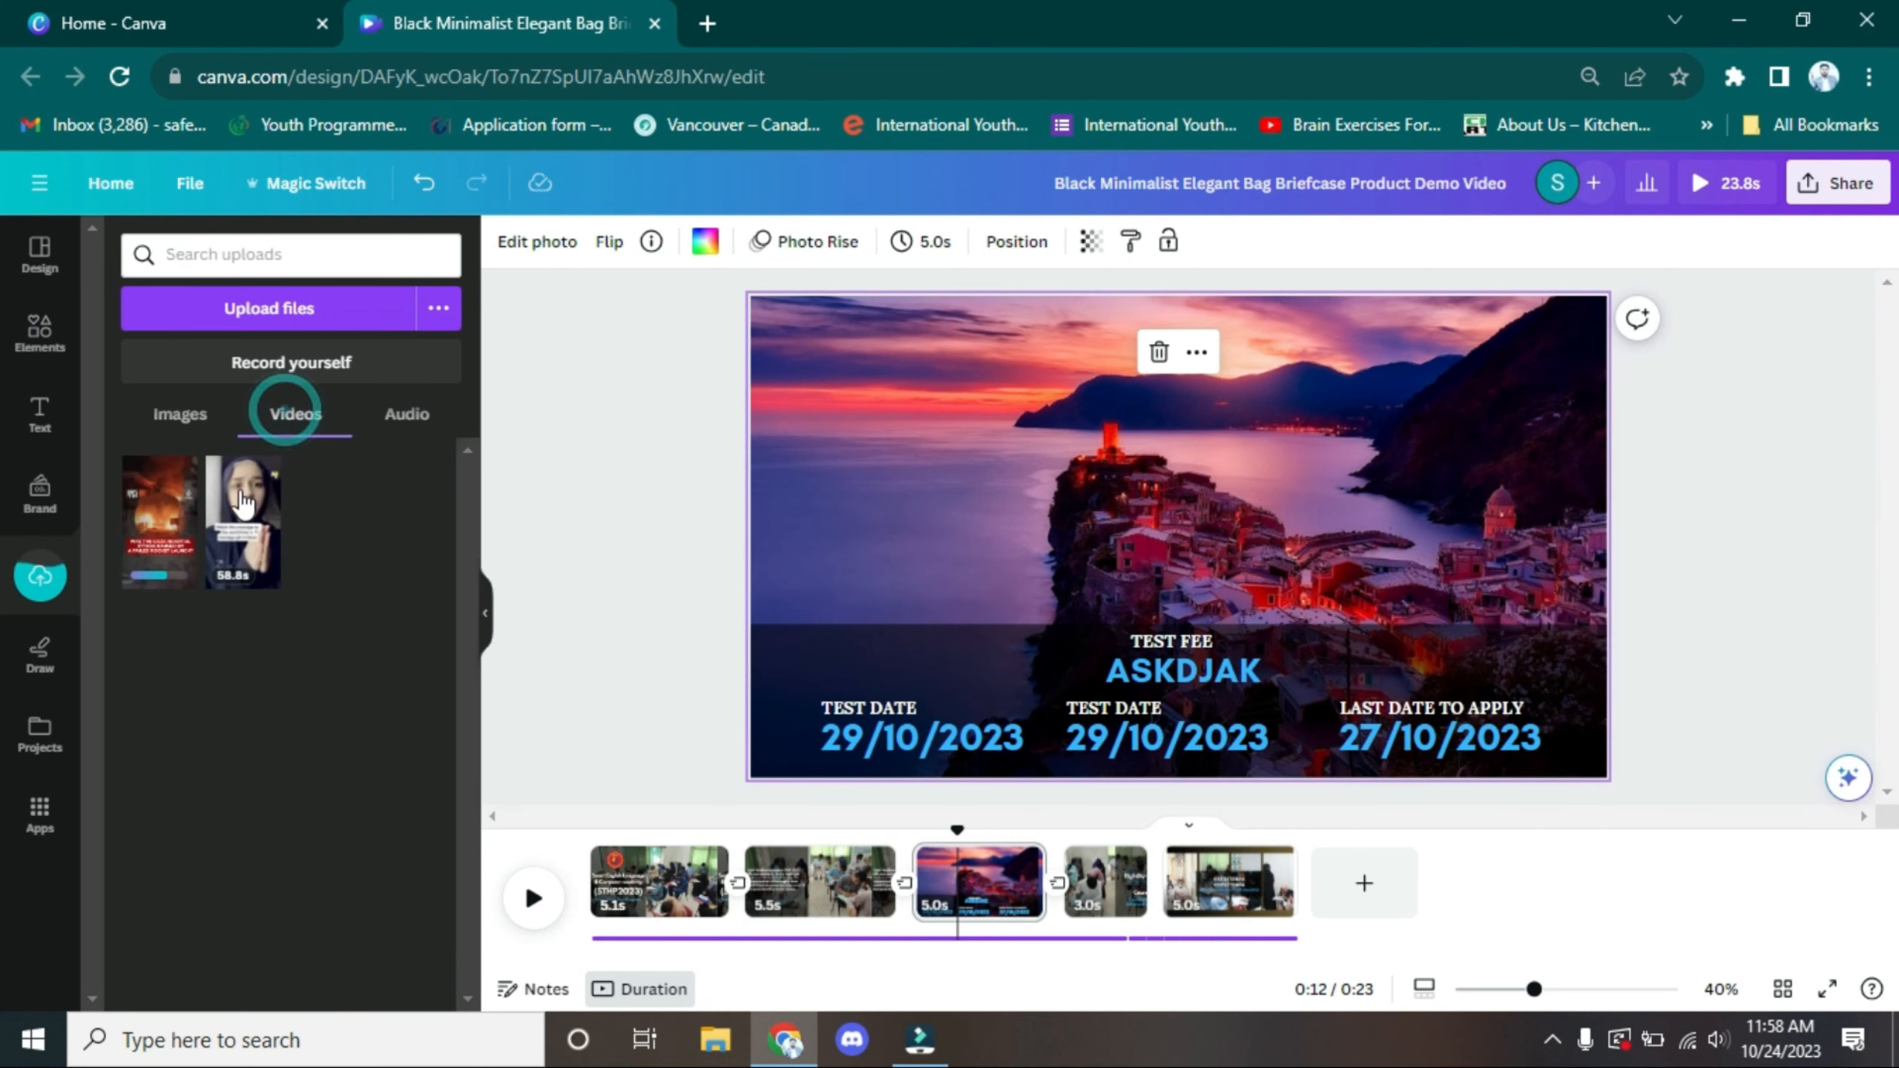
pyautogui.moveTo(240, 513)
pyautogui.moveTo(239, 513); pyautogui.dragTo(960, 430)
# Reposition the background video within its crop so that the girl's face fills the frame, and apply the crop
pyautogui.doubleClick(960, 428)
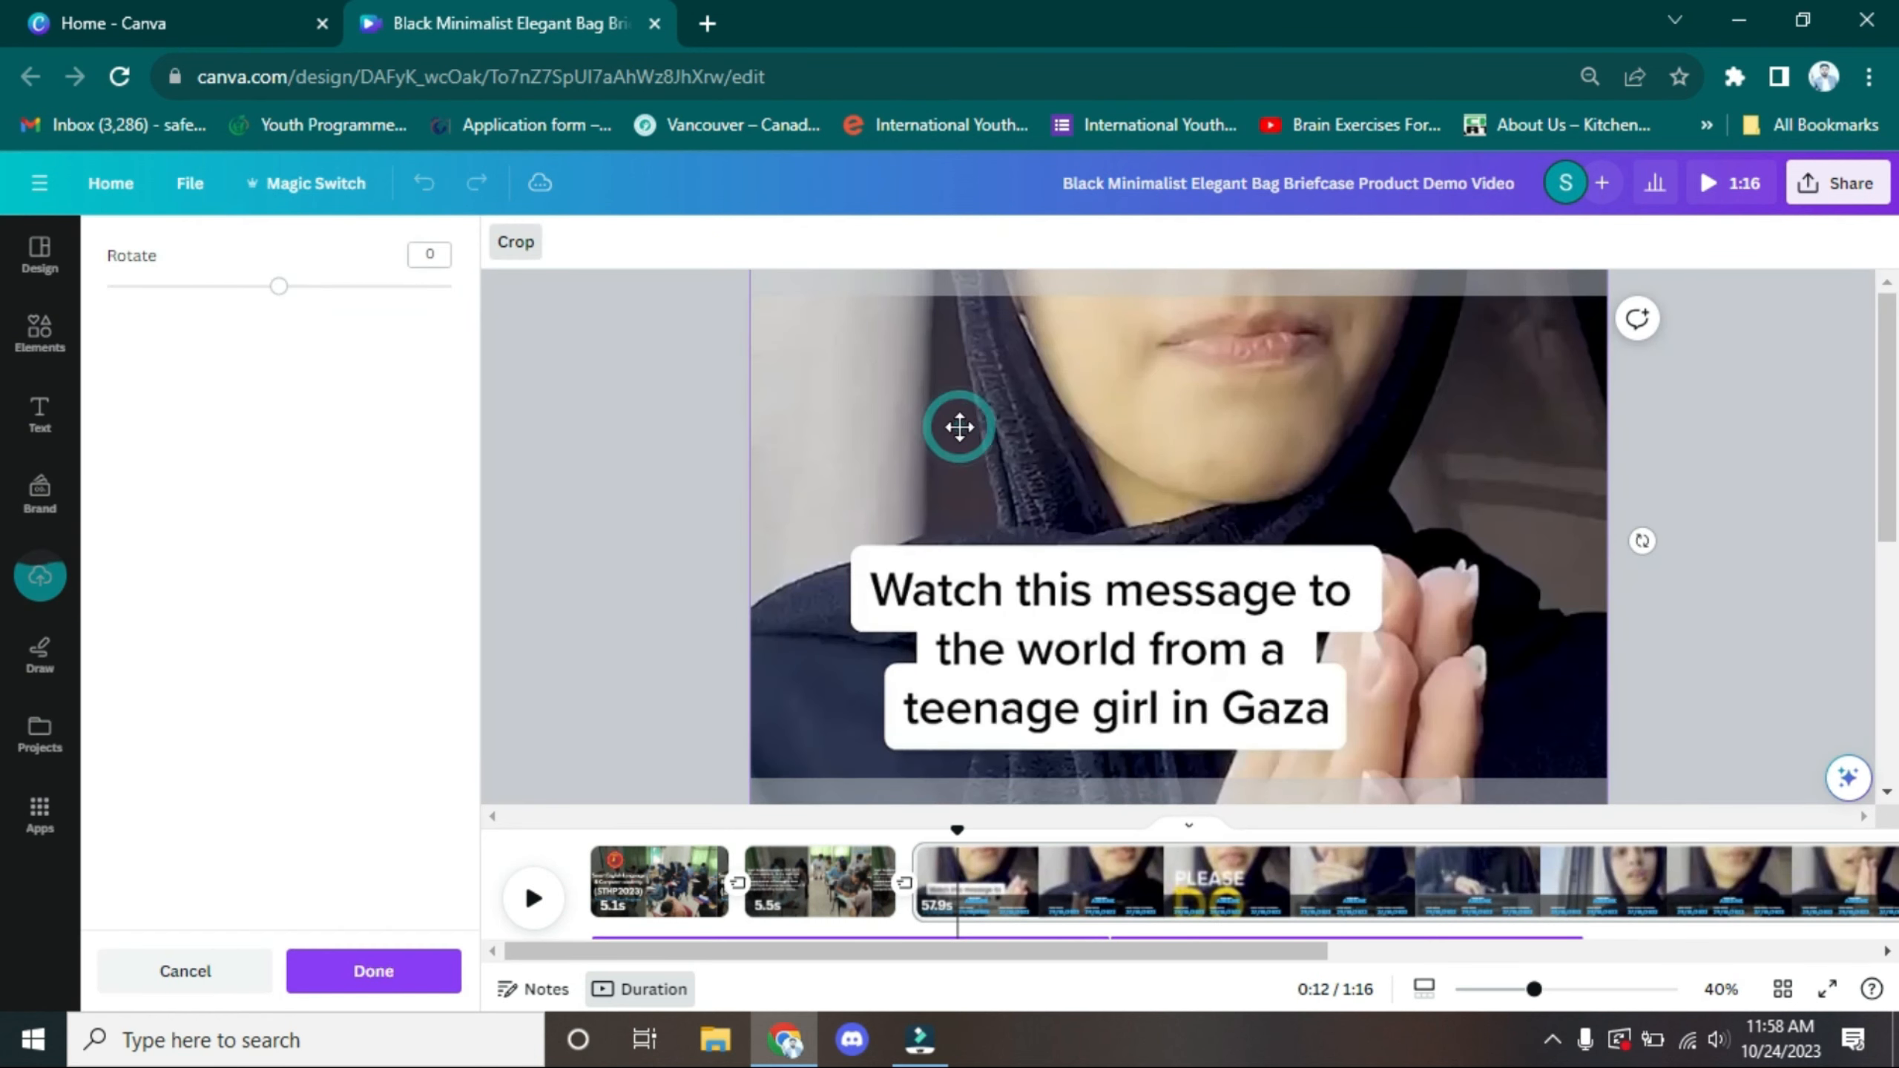
pyautogui.moveTo(1009, 434); pyautogui.dragTo(996, 615)
pyautogui.moveTo(1056, 508); pyautogui.dragTo(1045, 629)
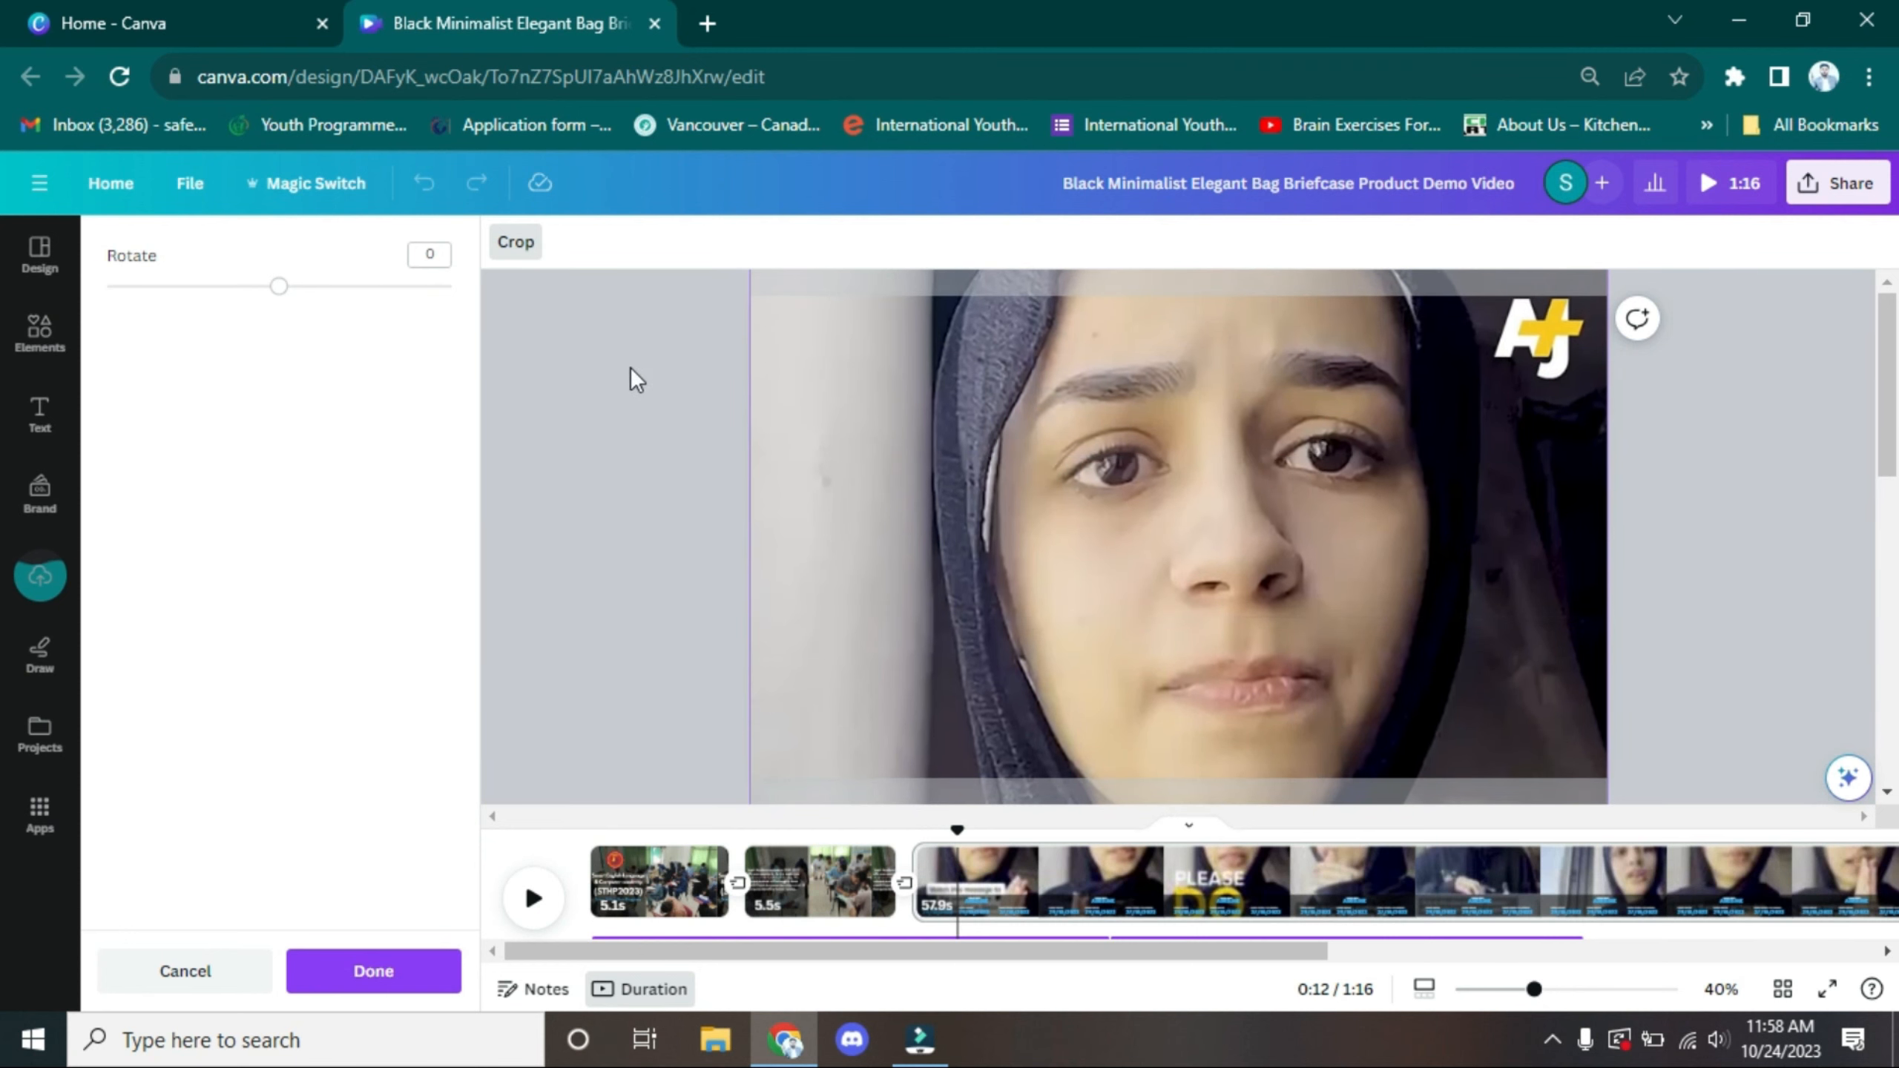
pyautogui.click(362, 984)
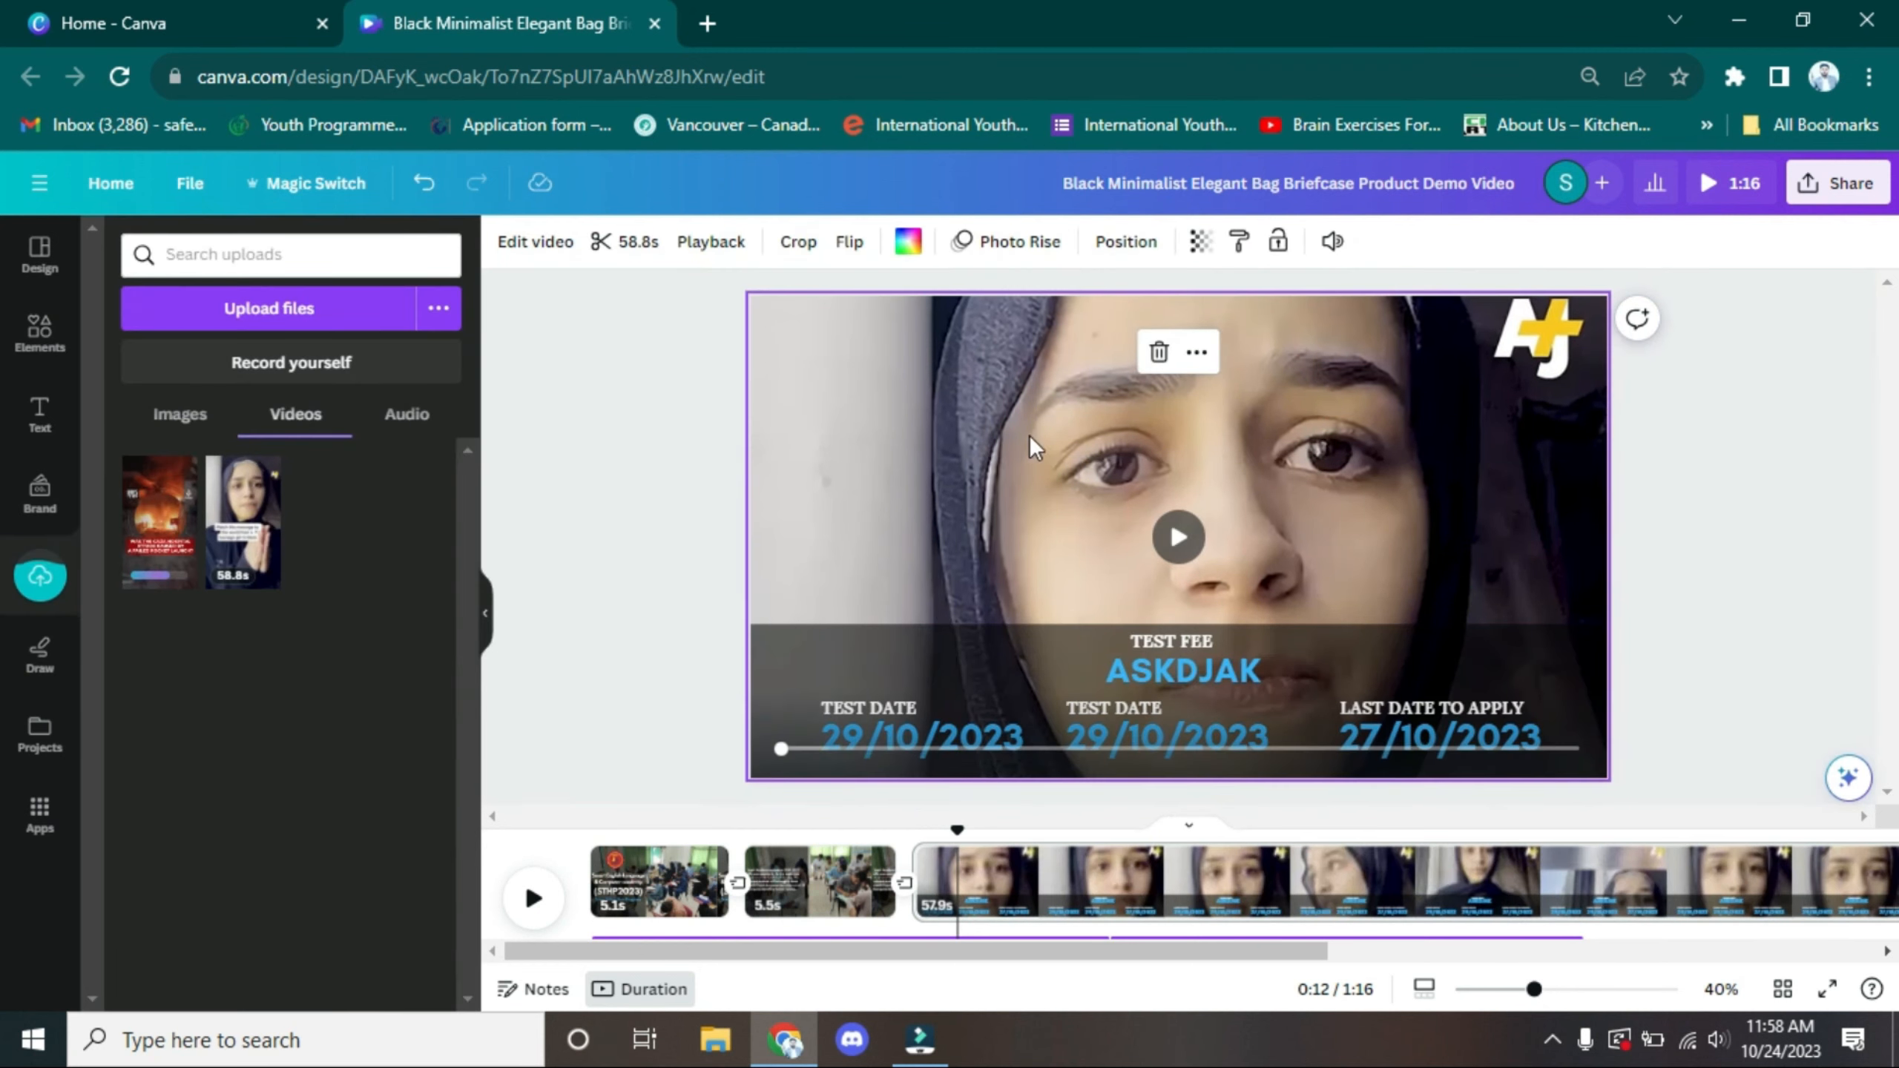
# Preview the background video briefly and scrub through the third page's clip, ending with the playhead at 0:14
pyautogui.click(1179, 538)
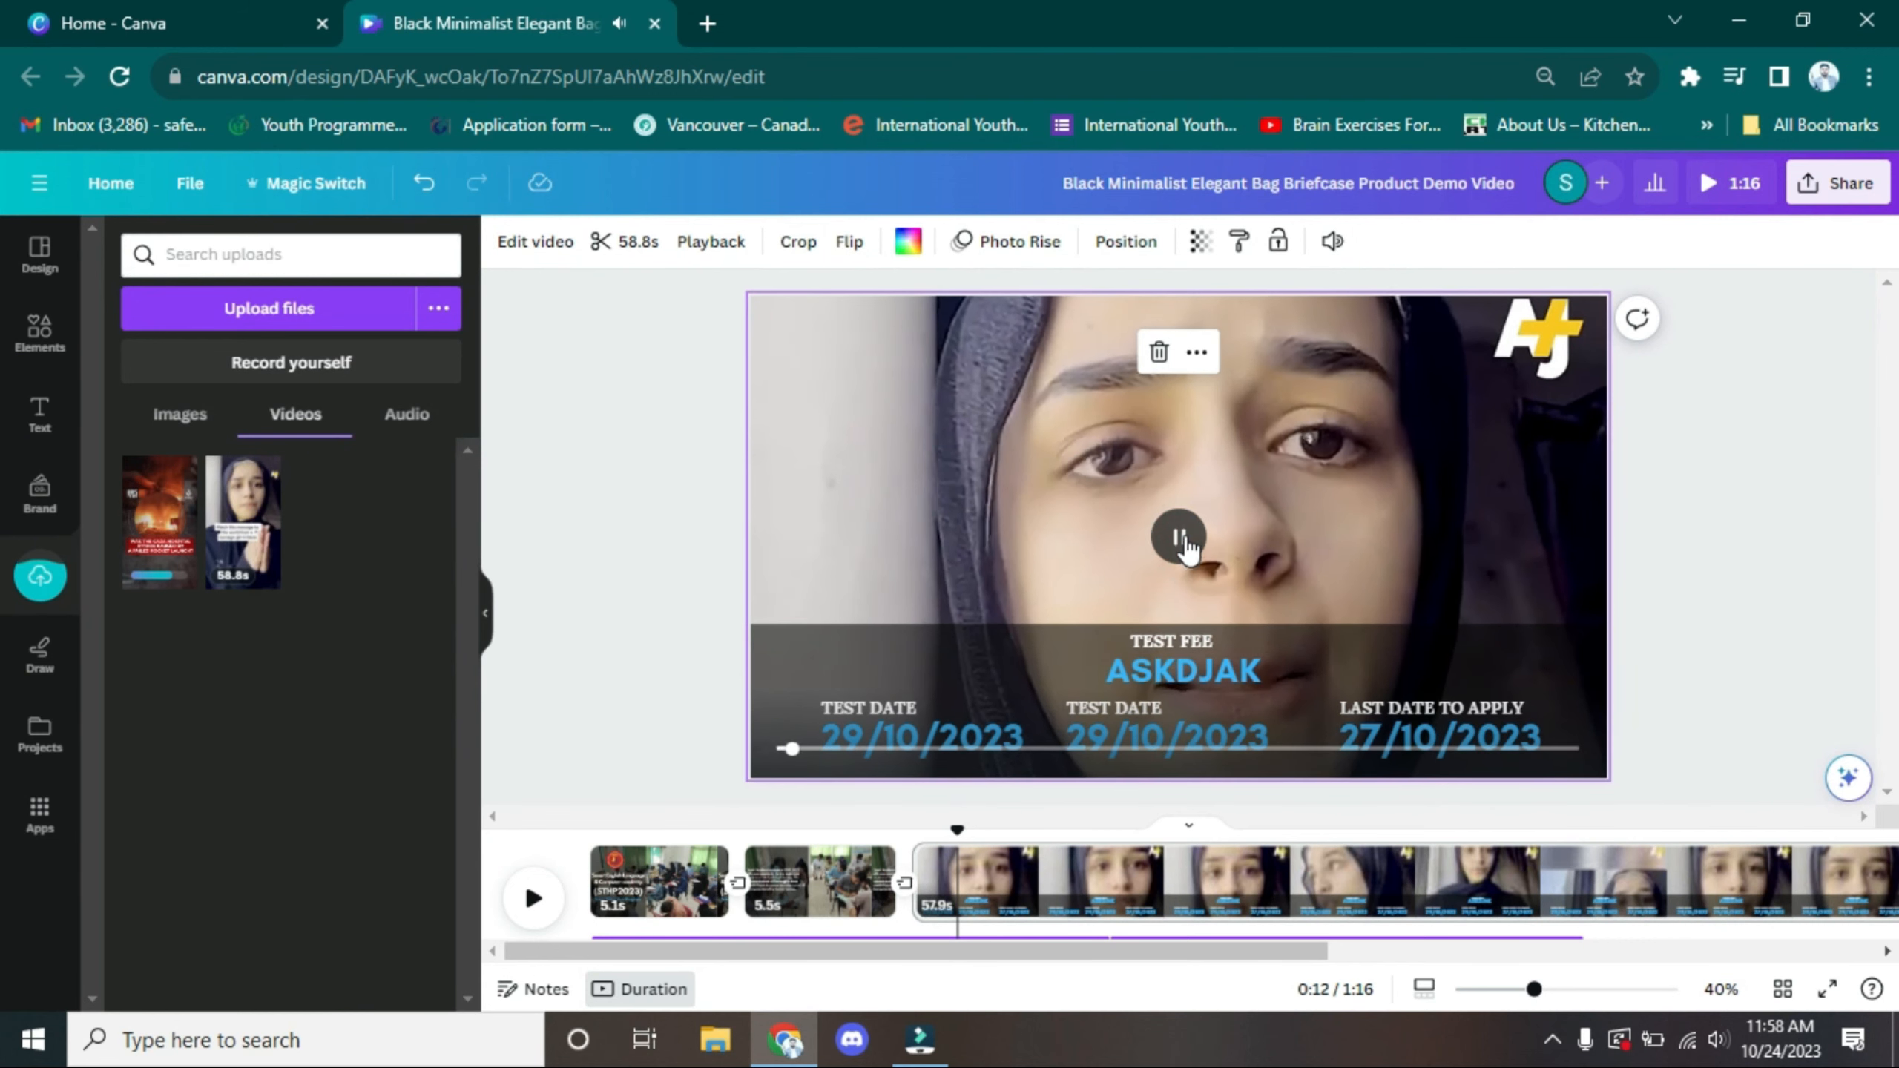
pyautogui.click(1179, 538)
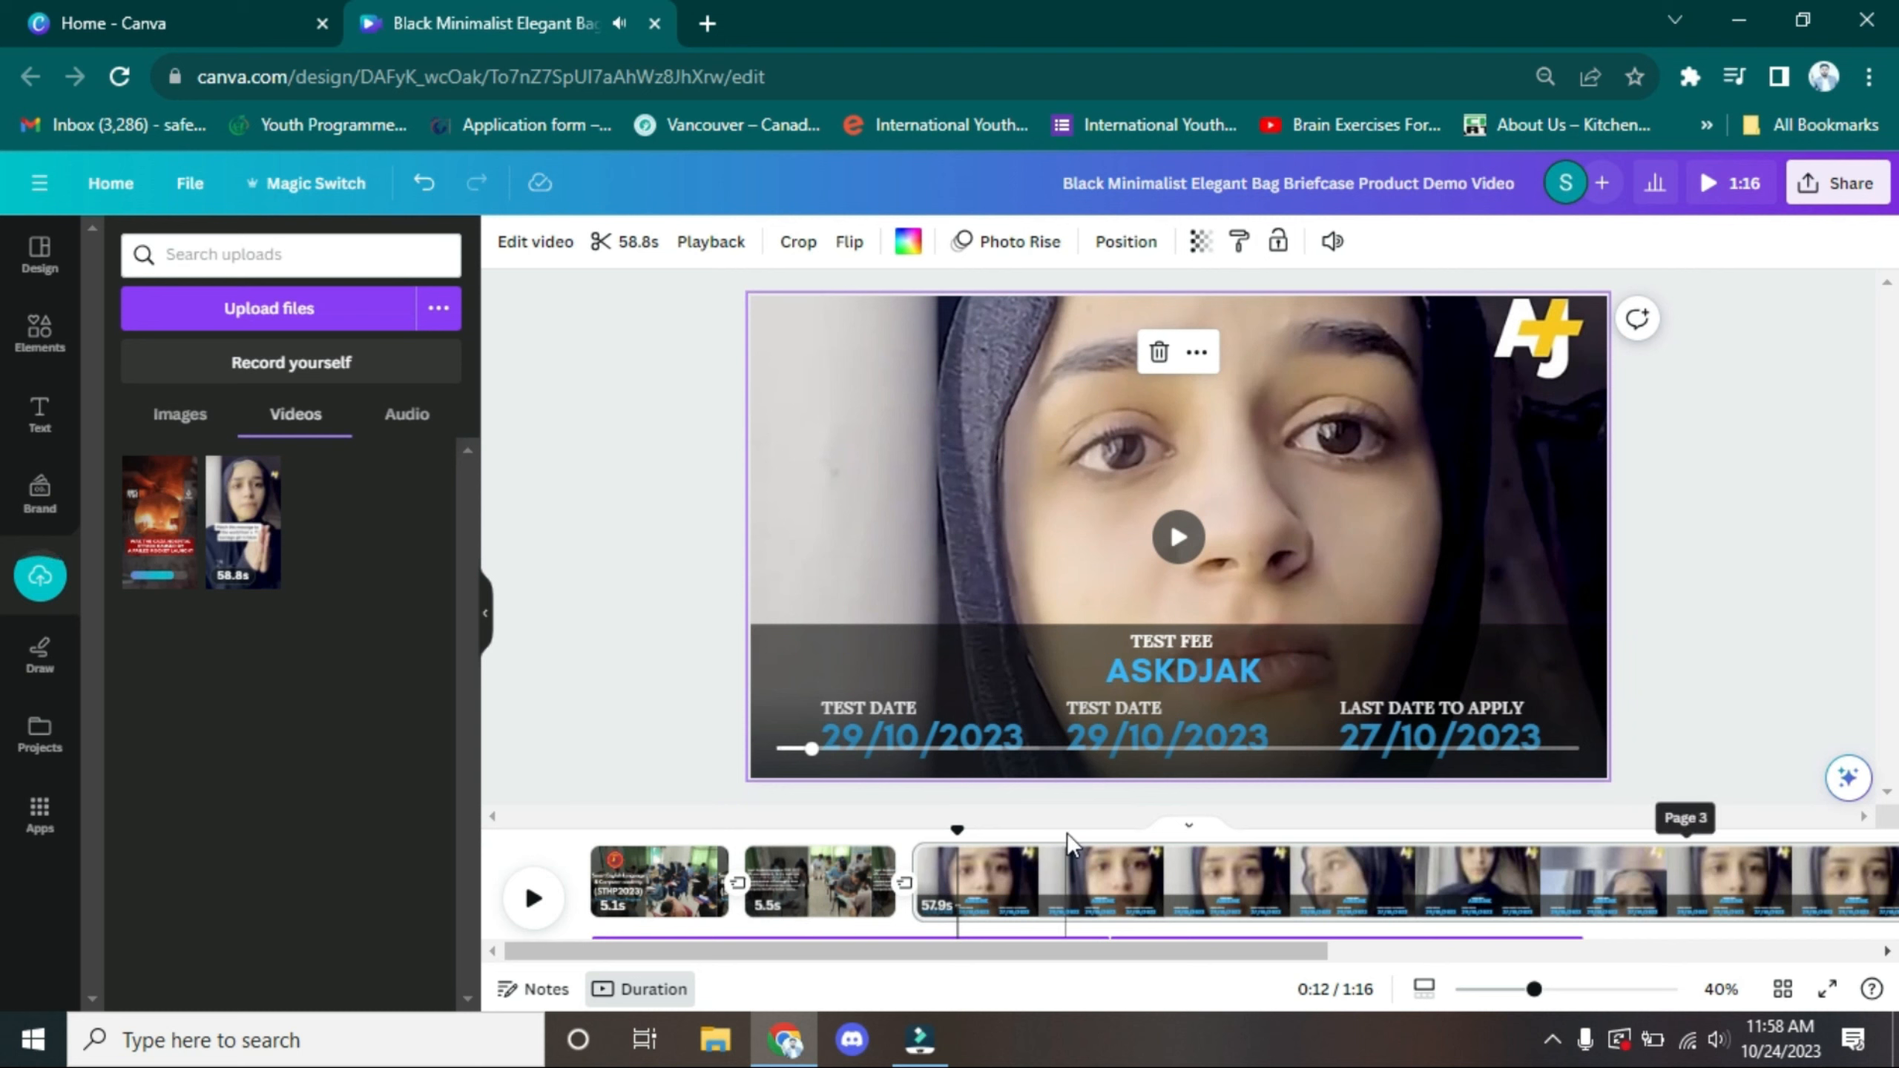
pyautogui.moveTo(959, 834); pyautogui.dragTo(1089, 844)
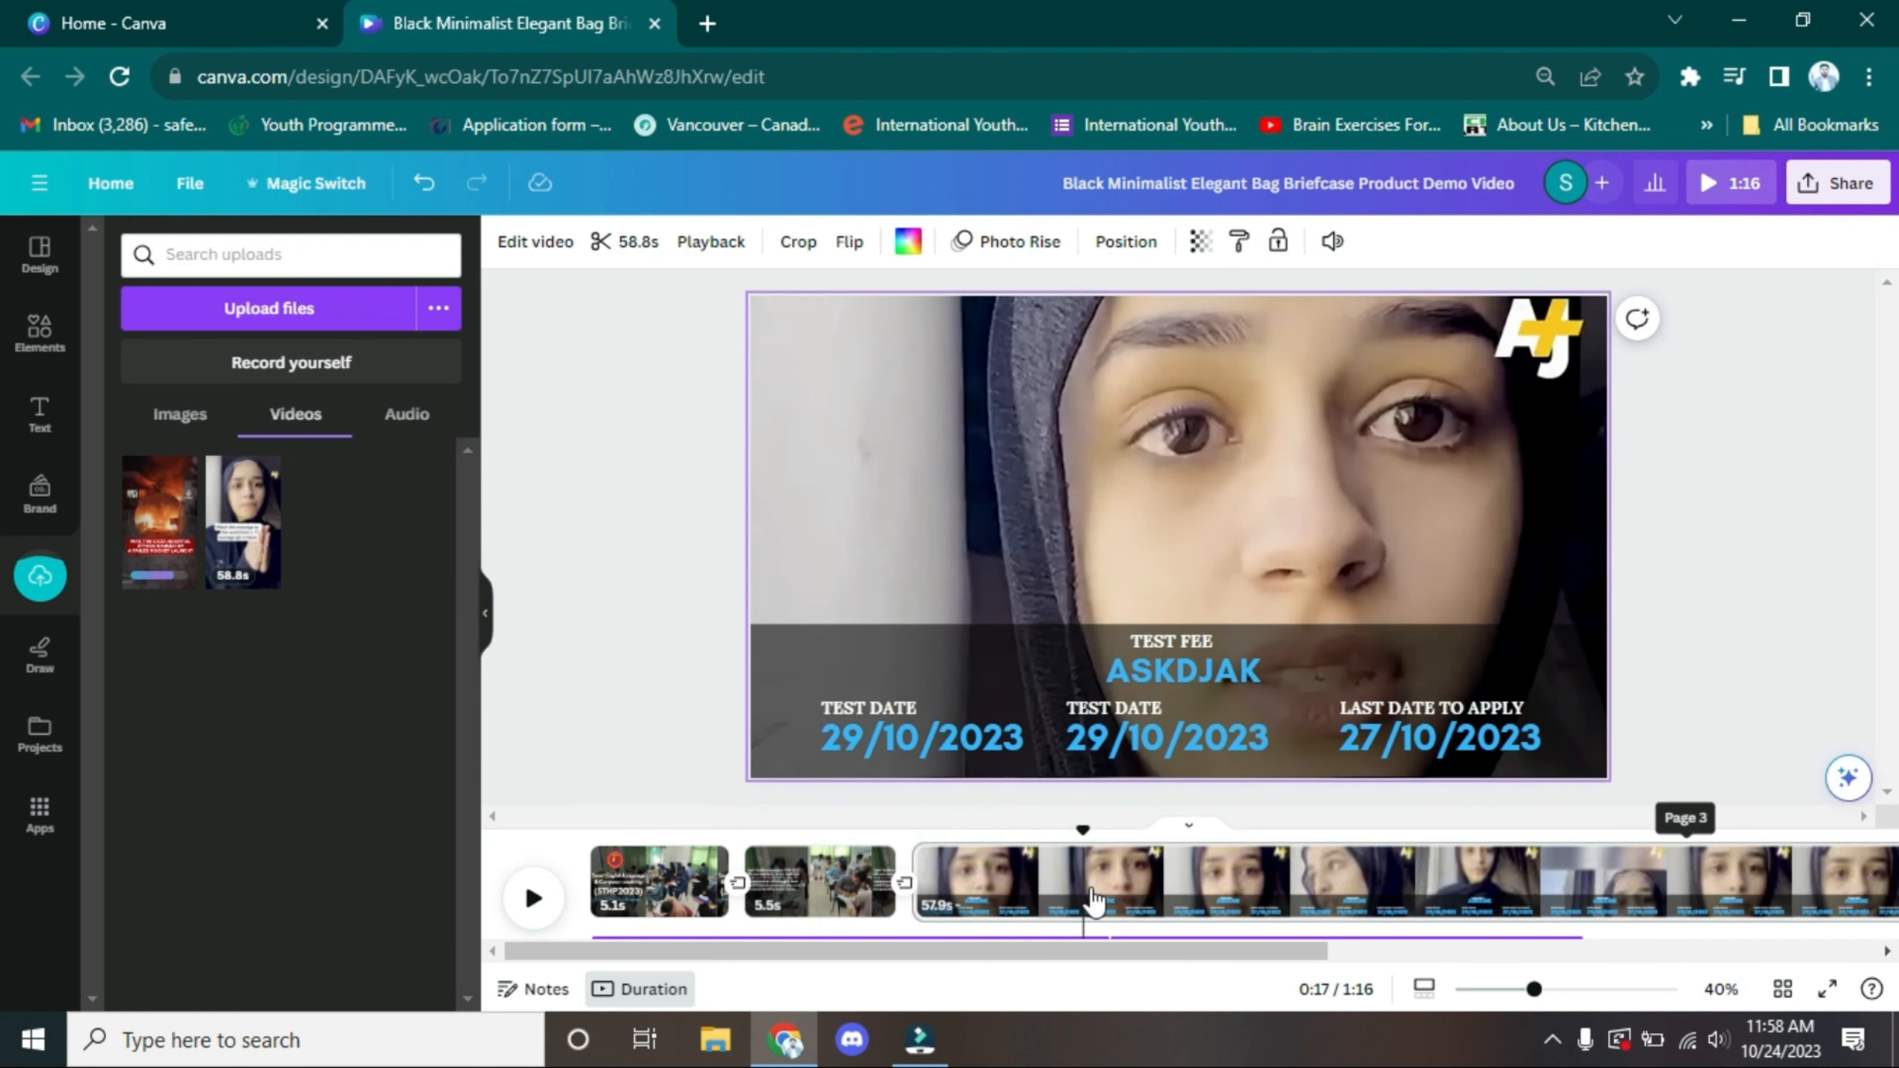
pyautogui.click(1092, 896)
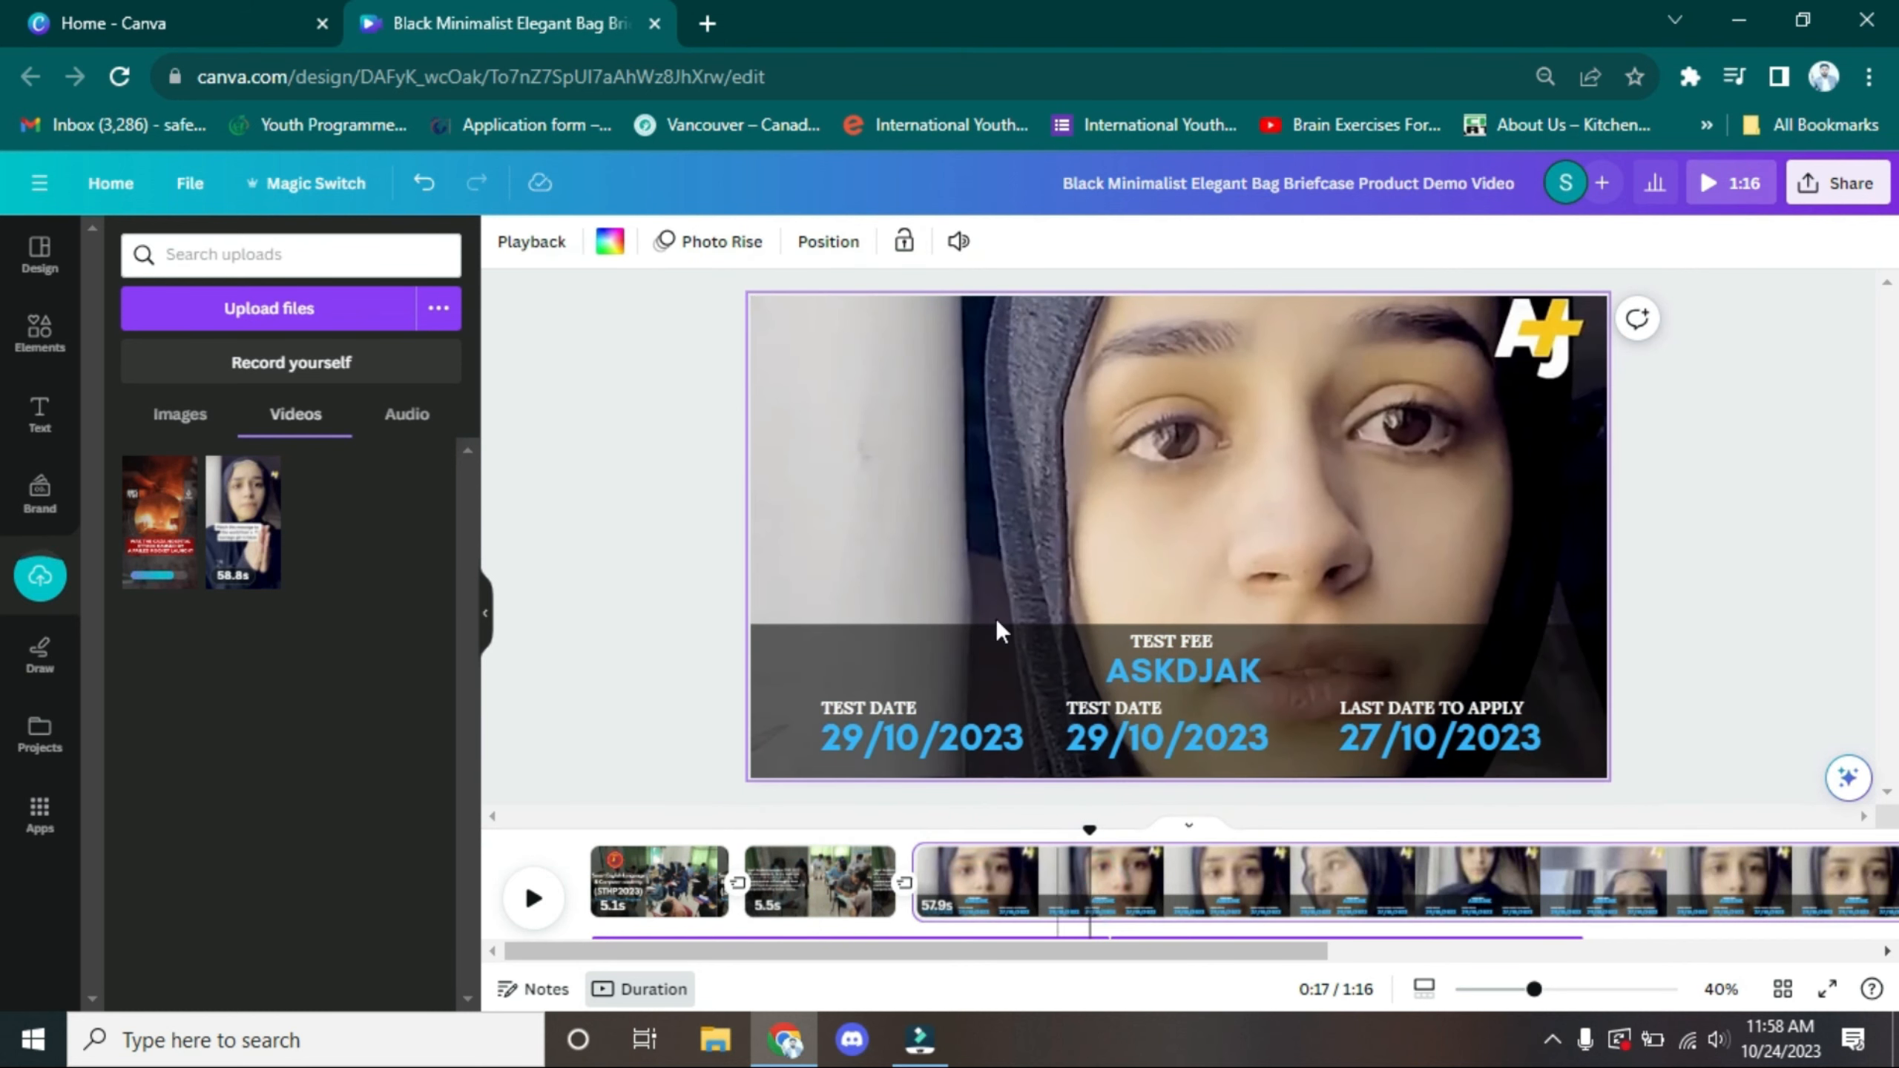
pyautogui.click(1003, 874)
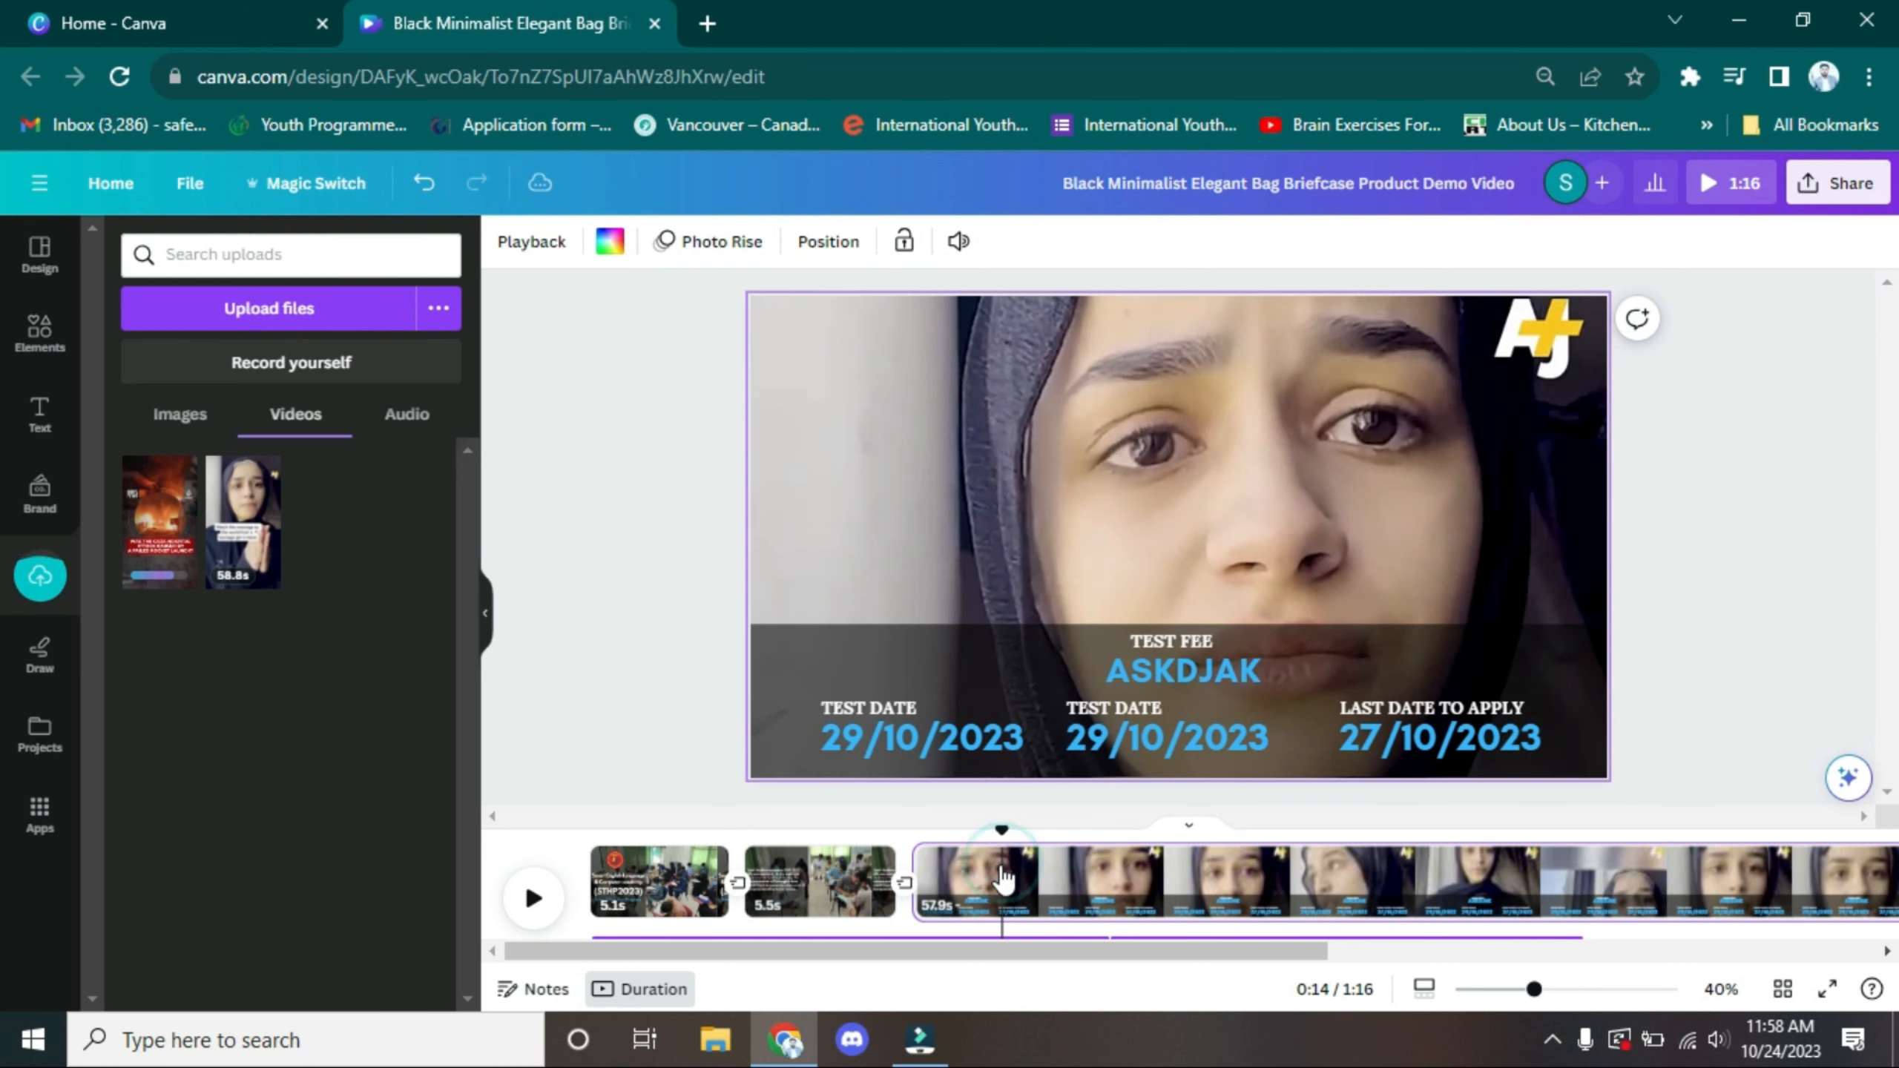
# Select the audio track beneath the third page and scrub along it to 0:30
pyautogui.hscroll(5, 1001, 883)
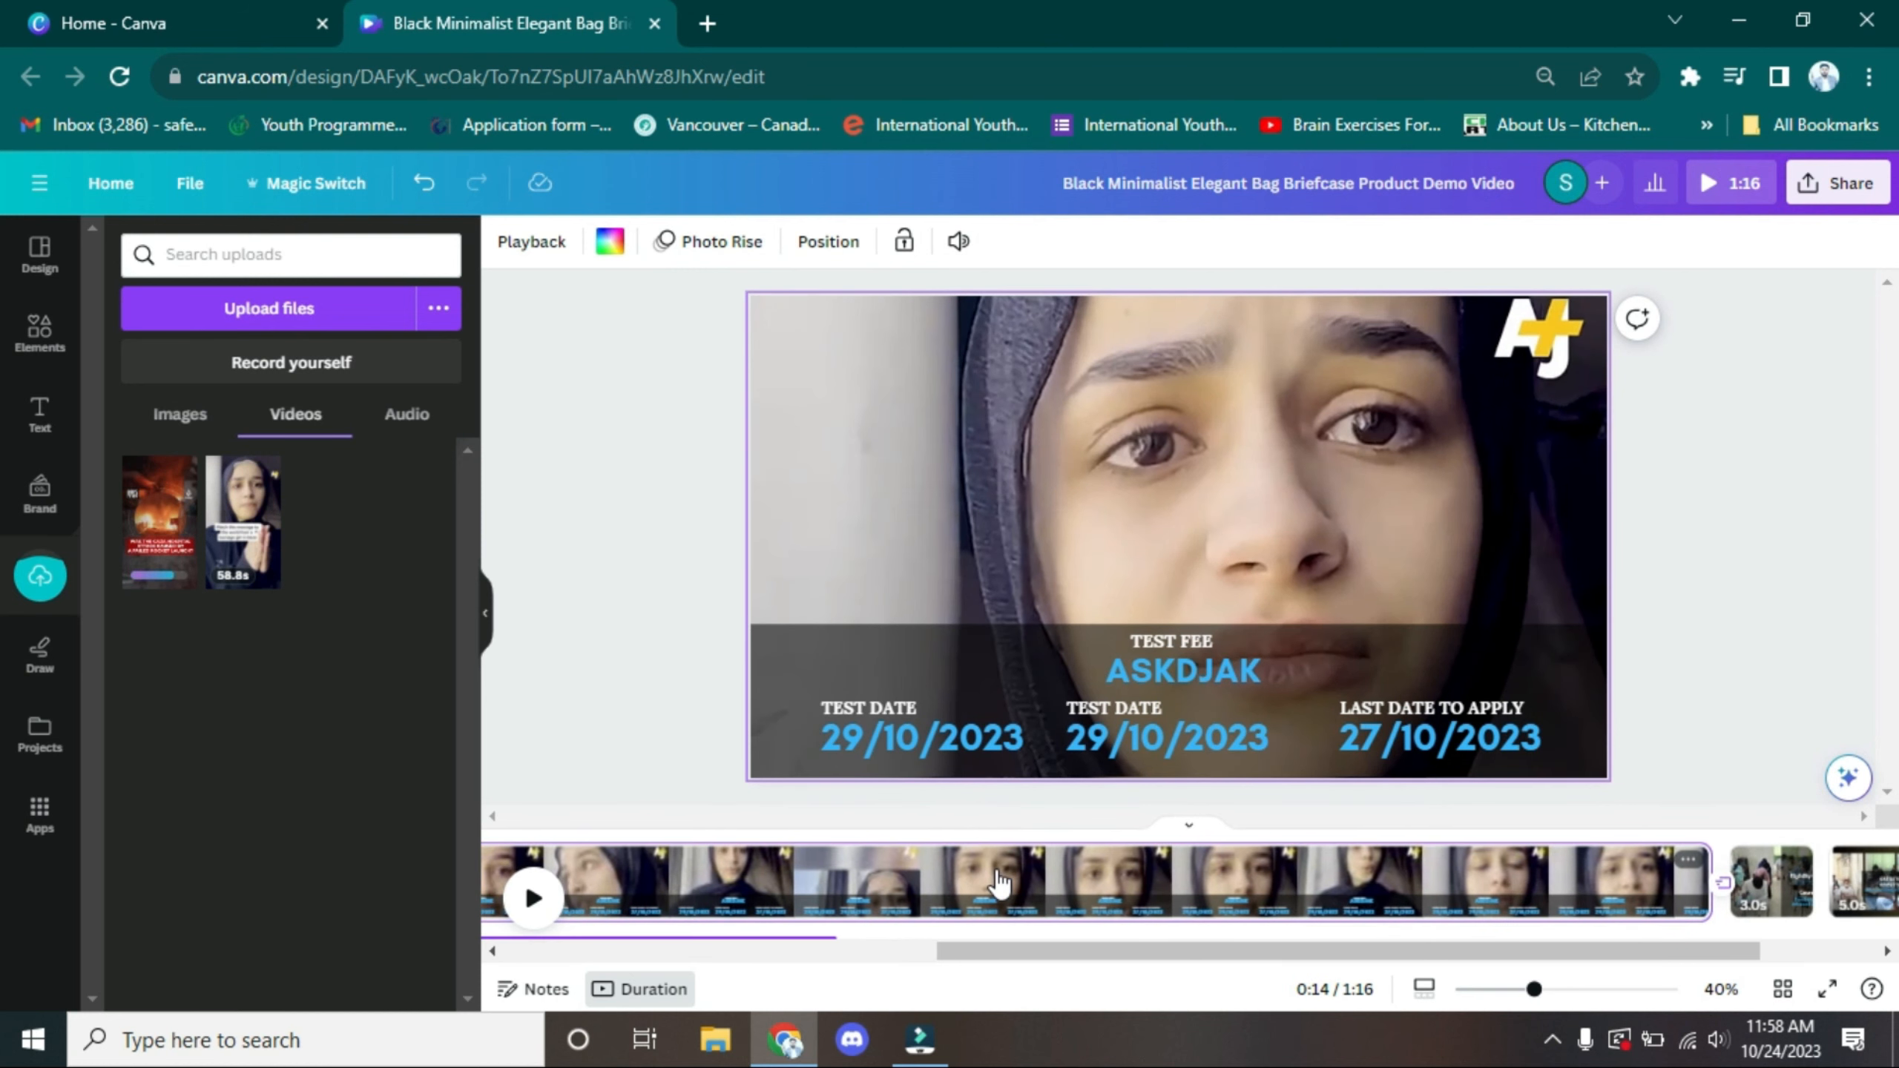
pyautogui.click(716, 937)
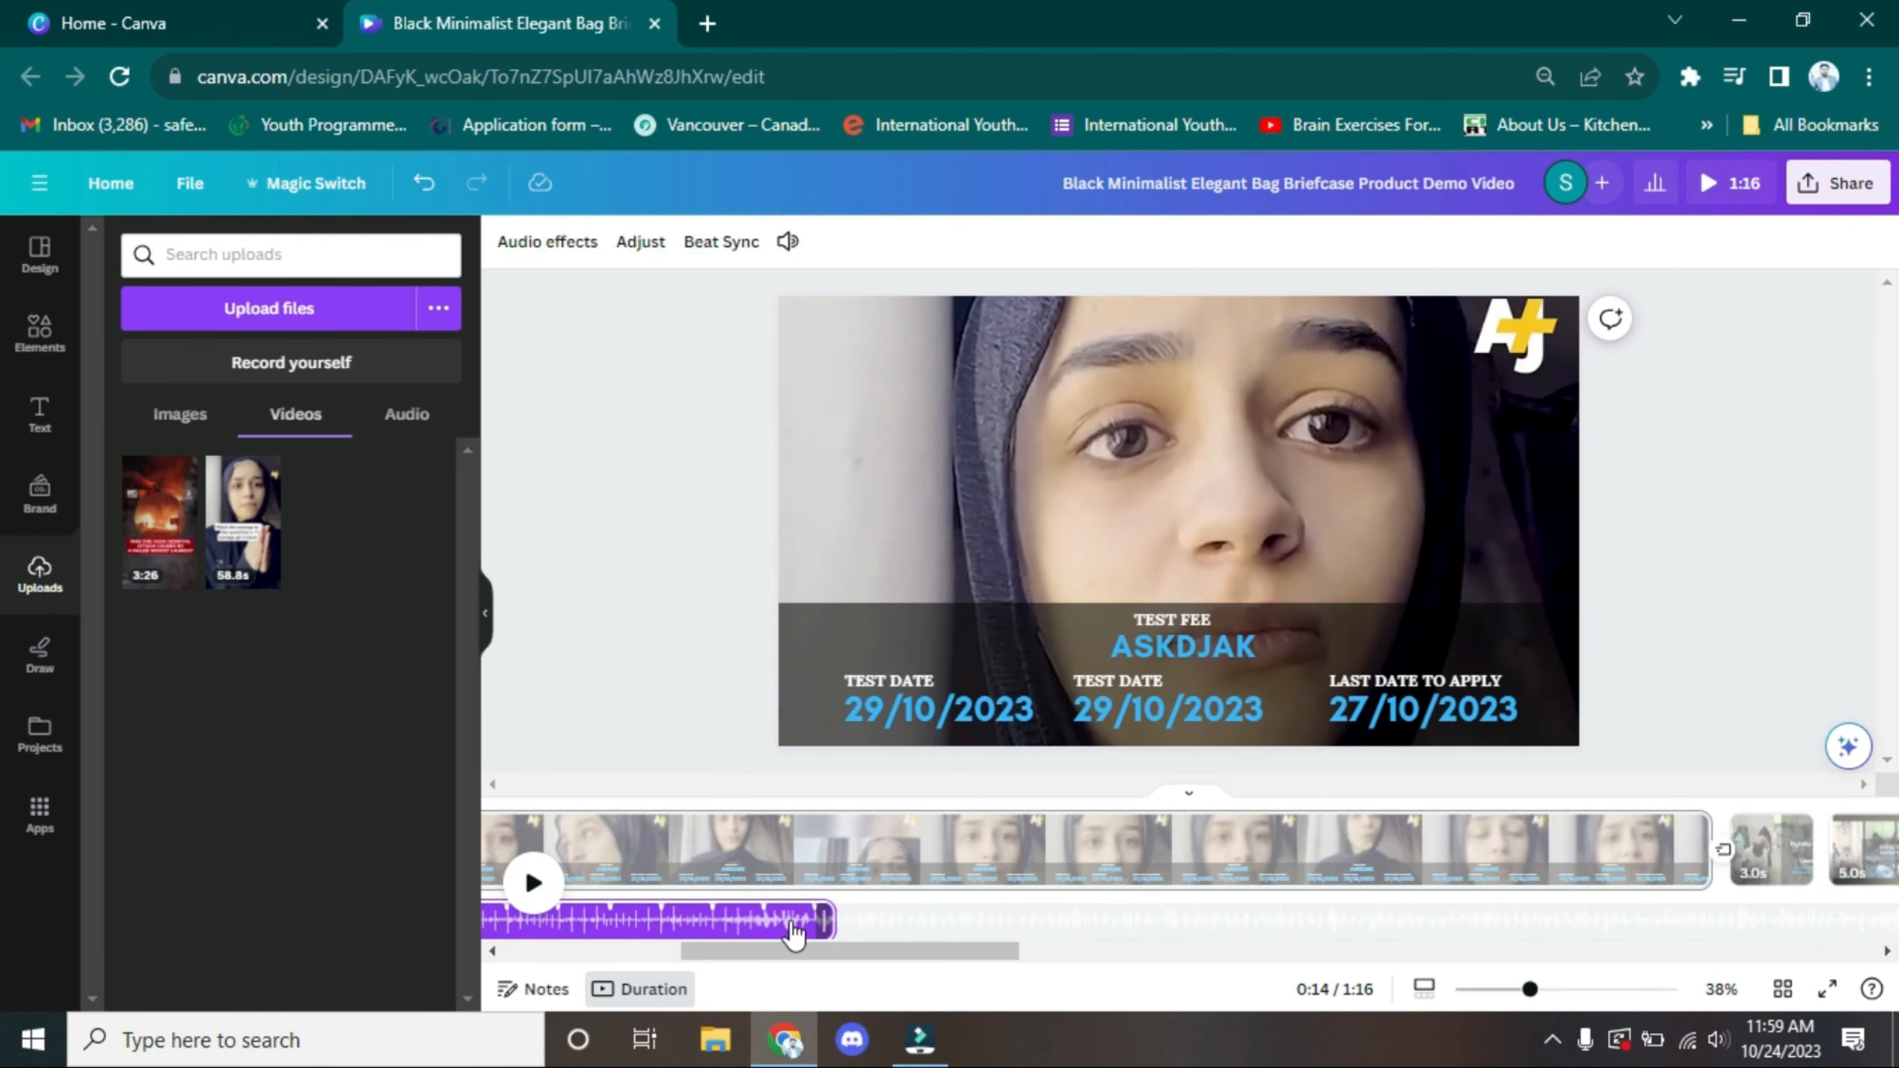
pyautogui.click(755, 928)
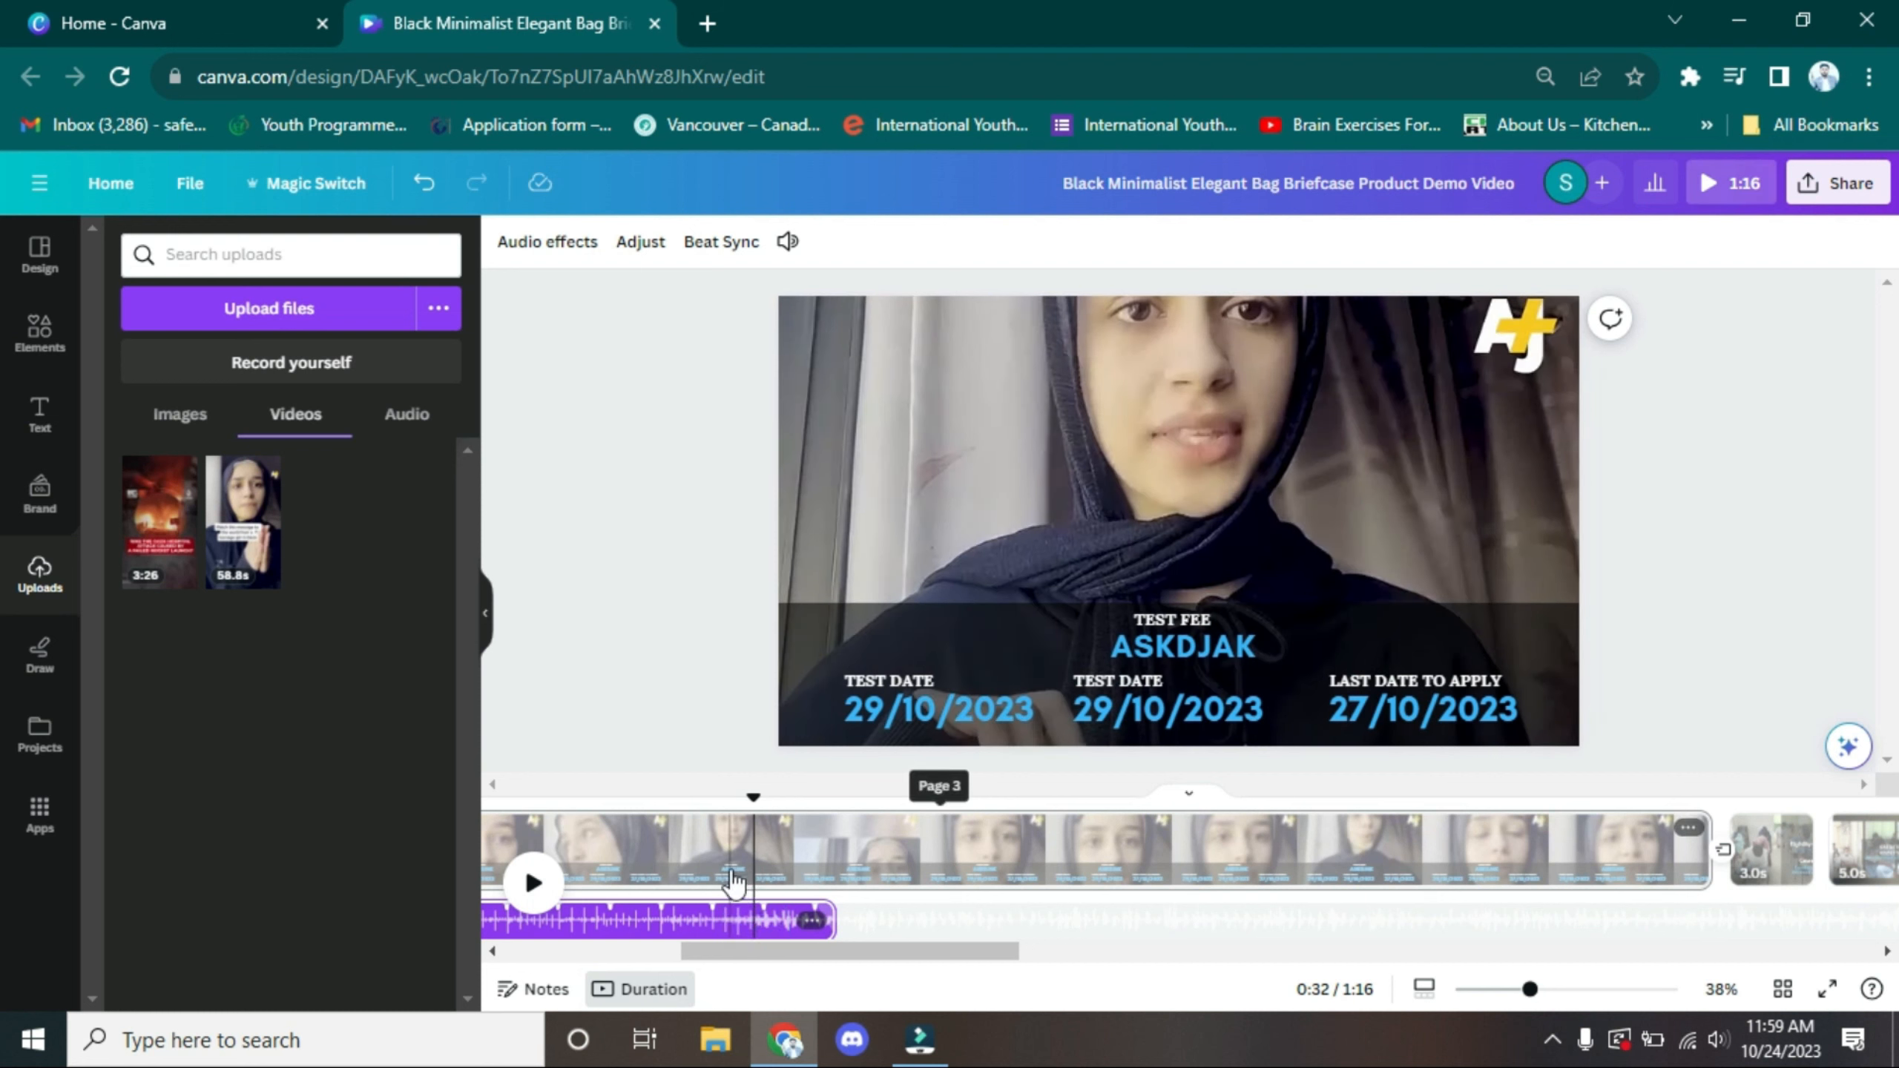
pyautogui.click(698, 922)
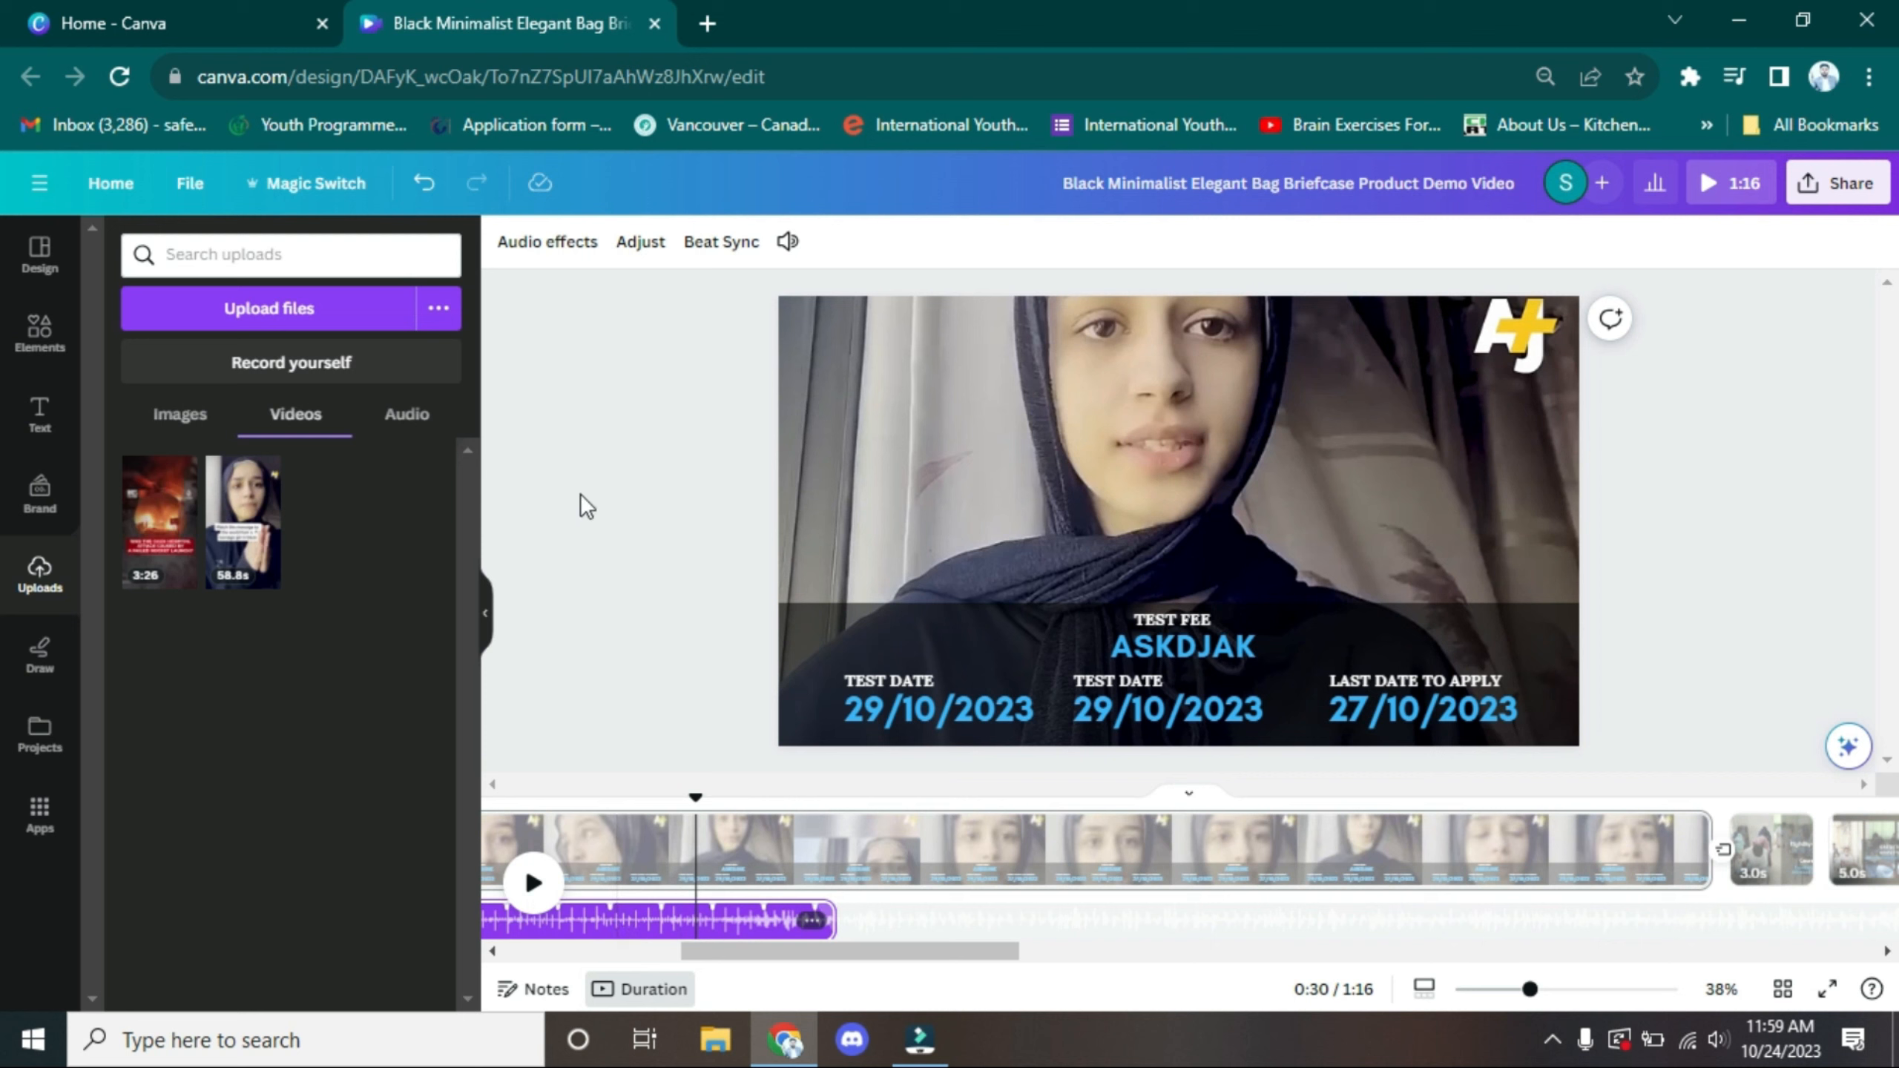
# Look through the audio track's fade, Adjust and Beat Sync options, then select the third page's background video with the playhead at 0:40
pyautogui.click(547, 242)
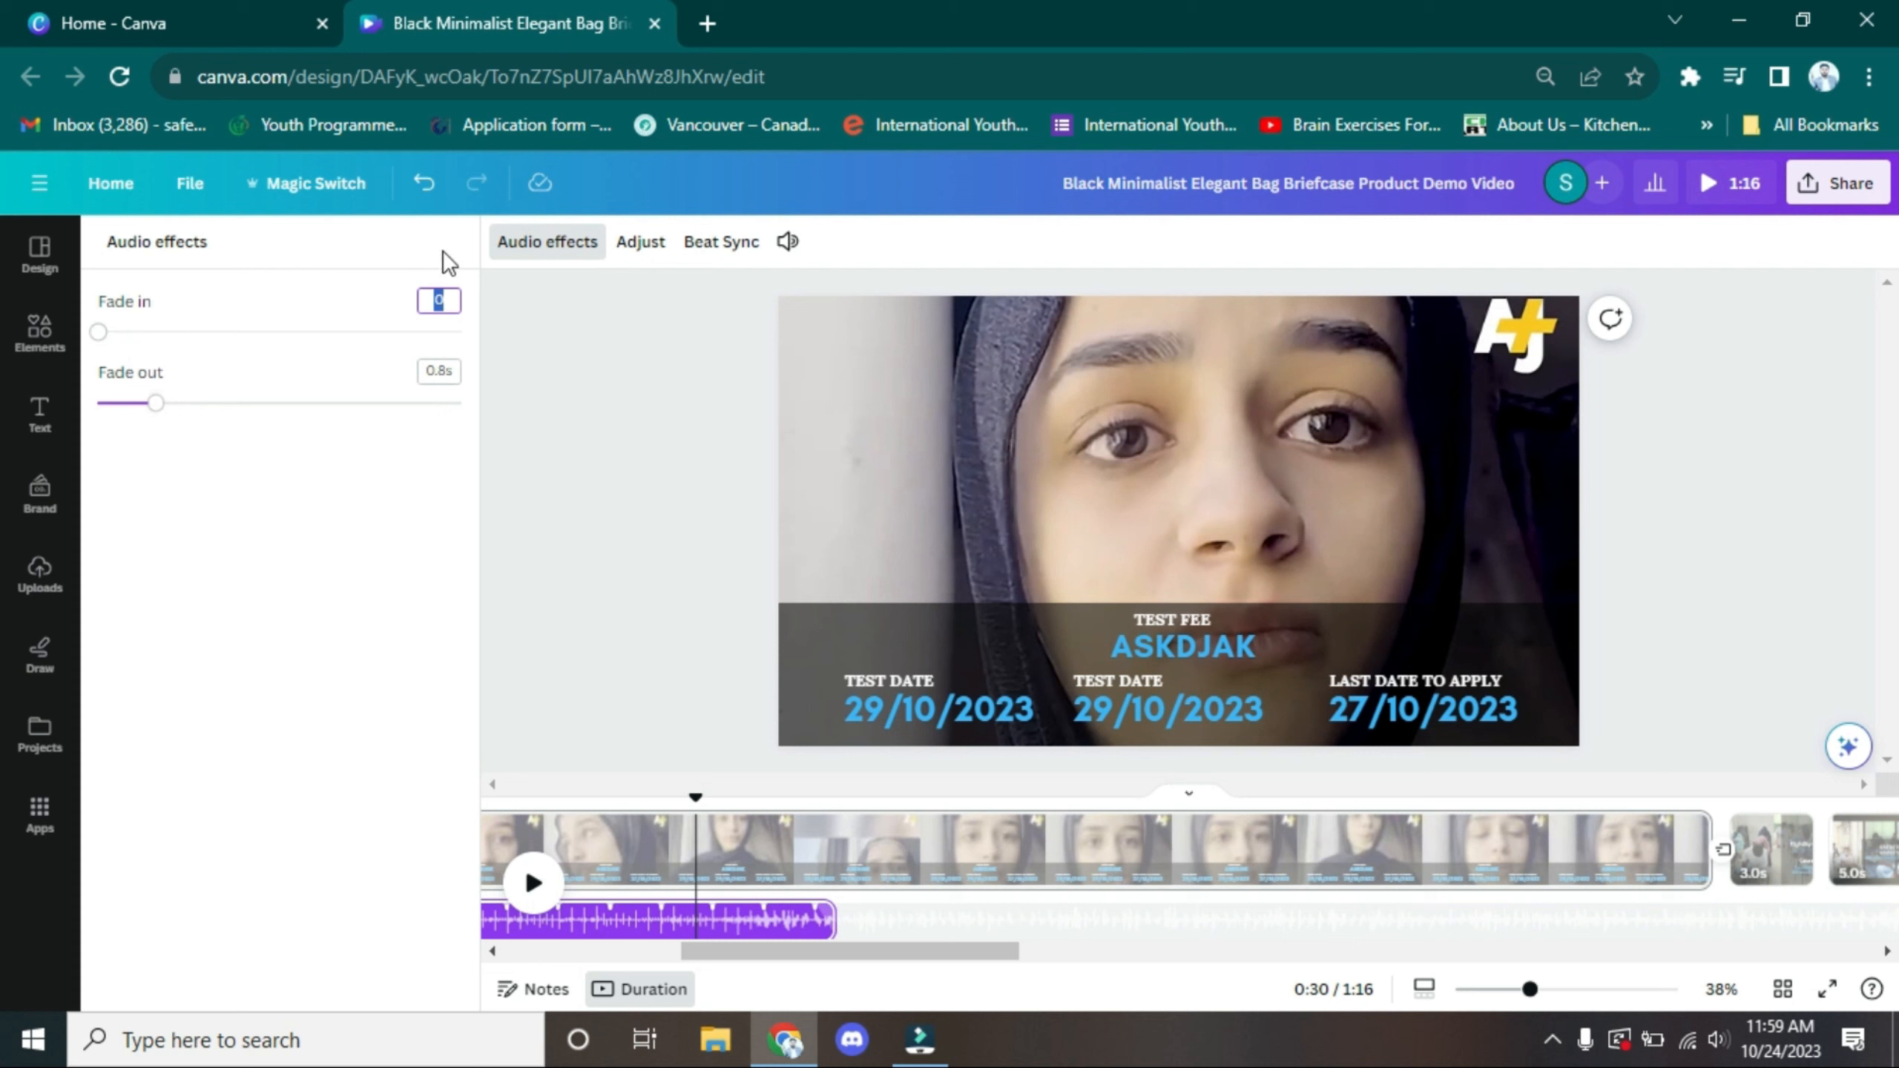
pyautogui.click(641, 242)
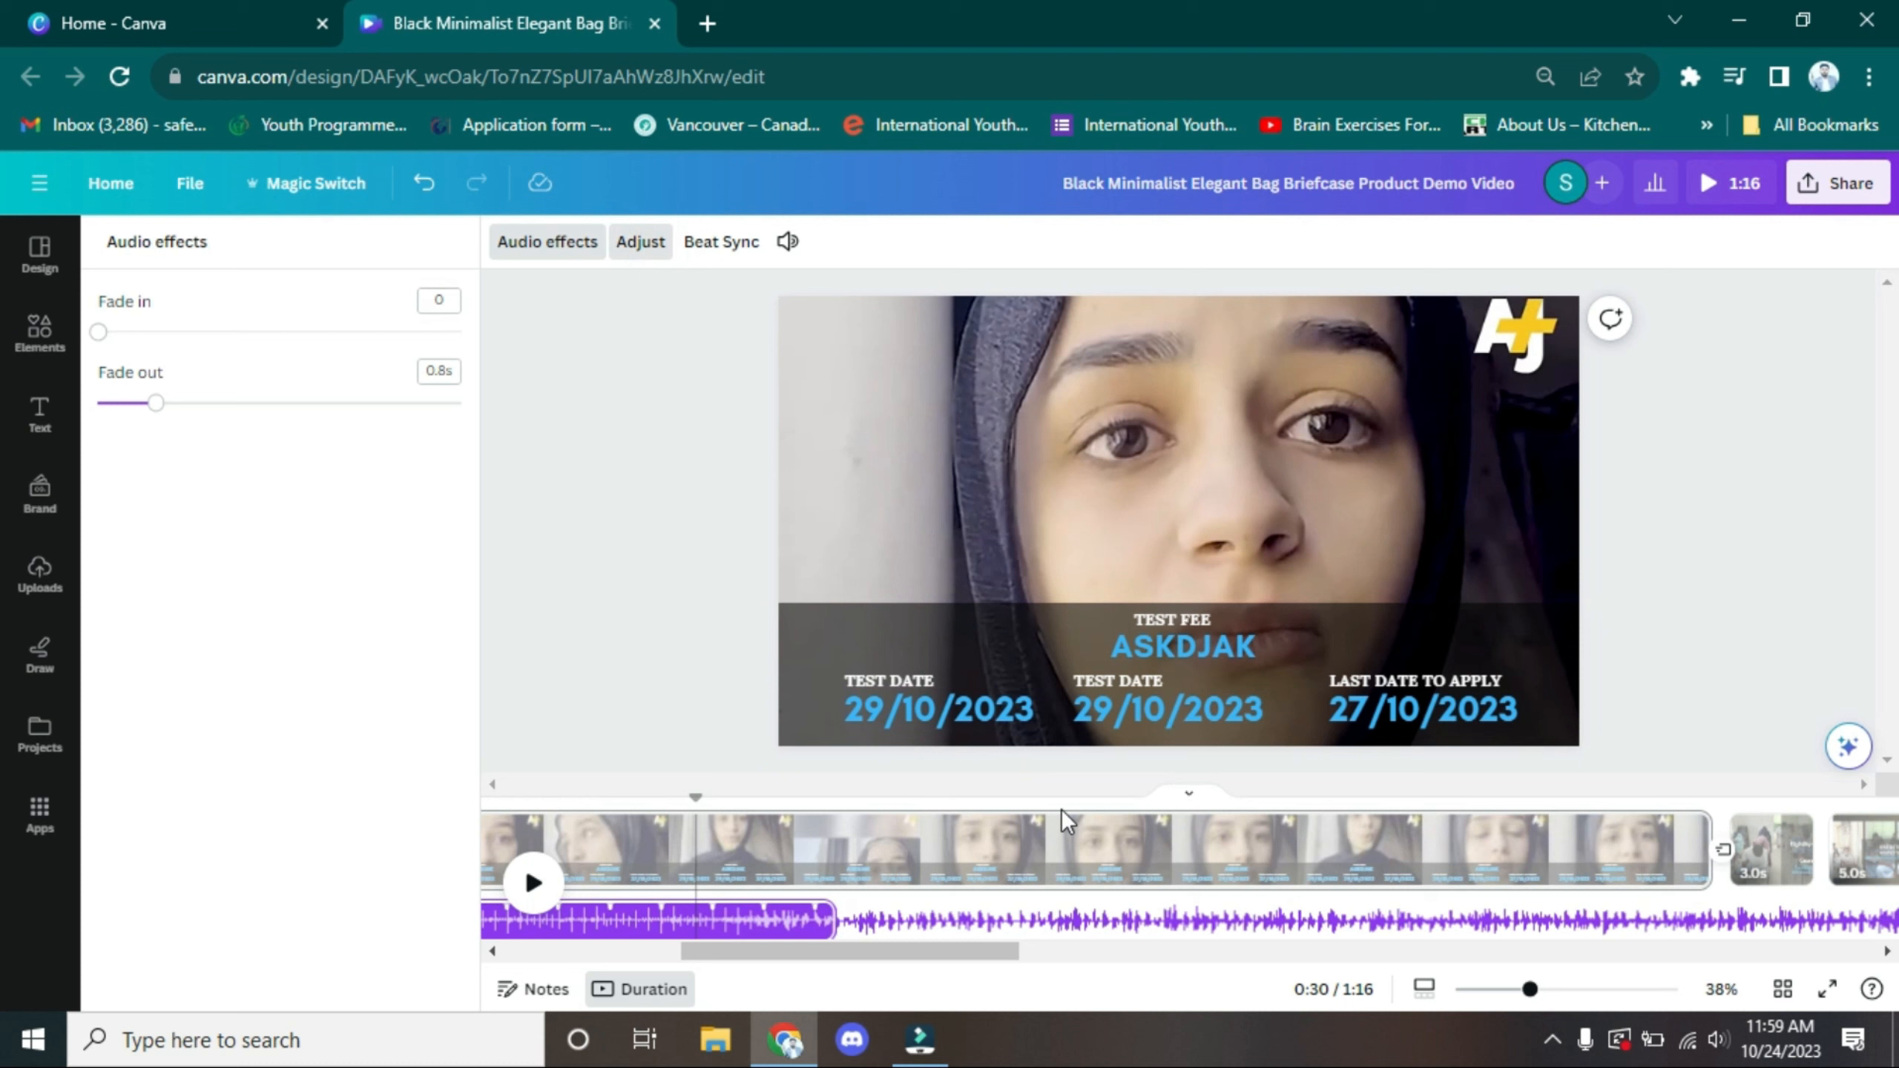
pyautogui.click(970, 916)
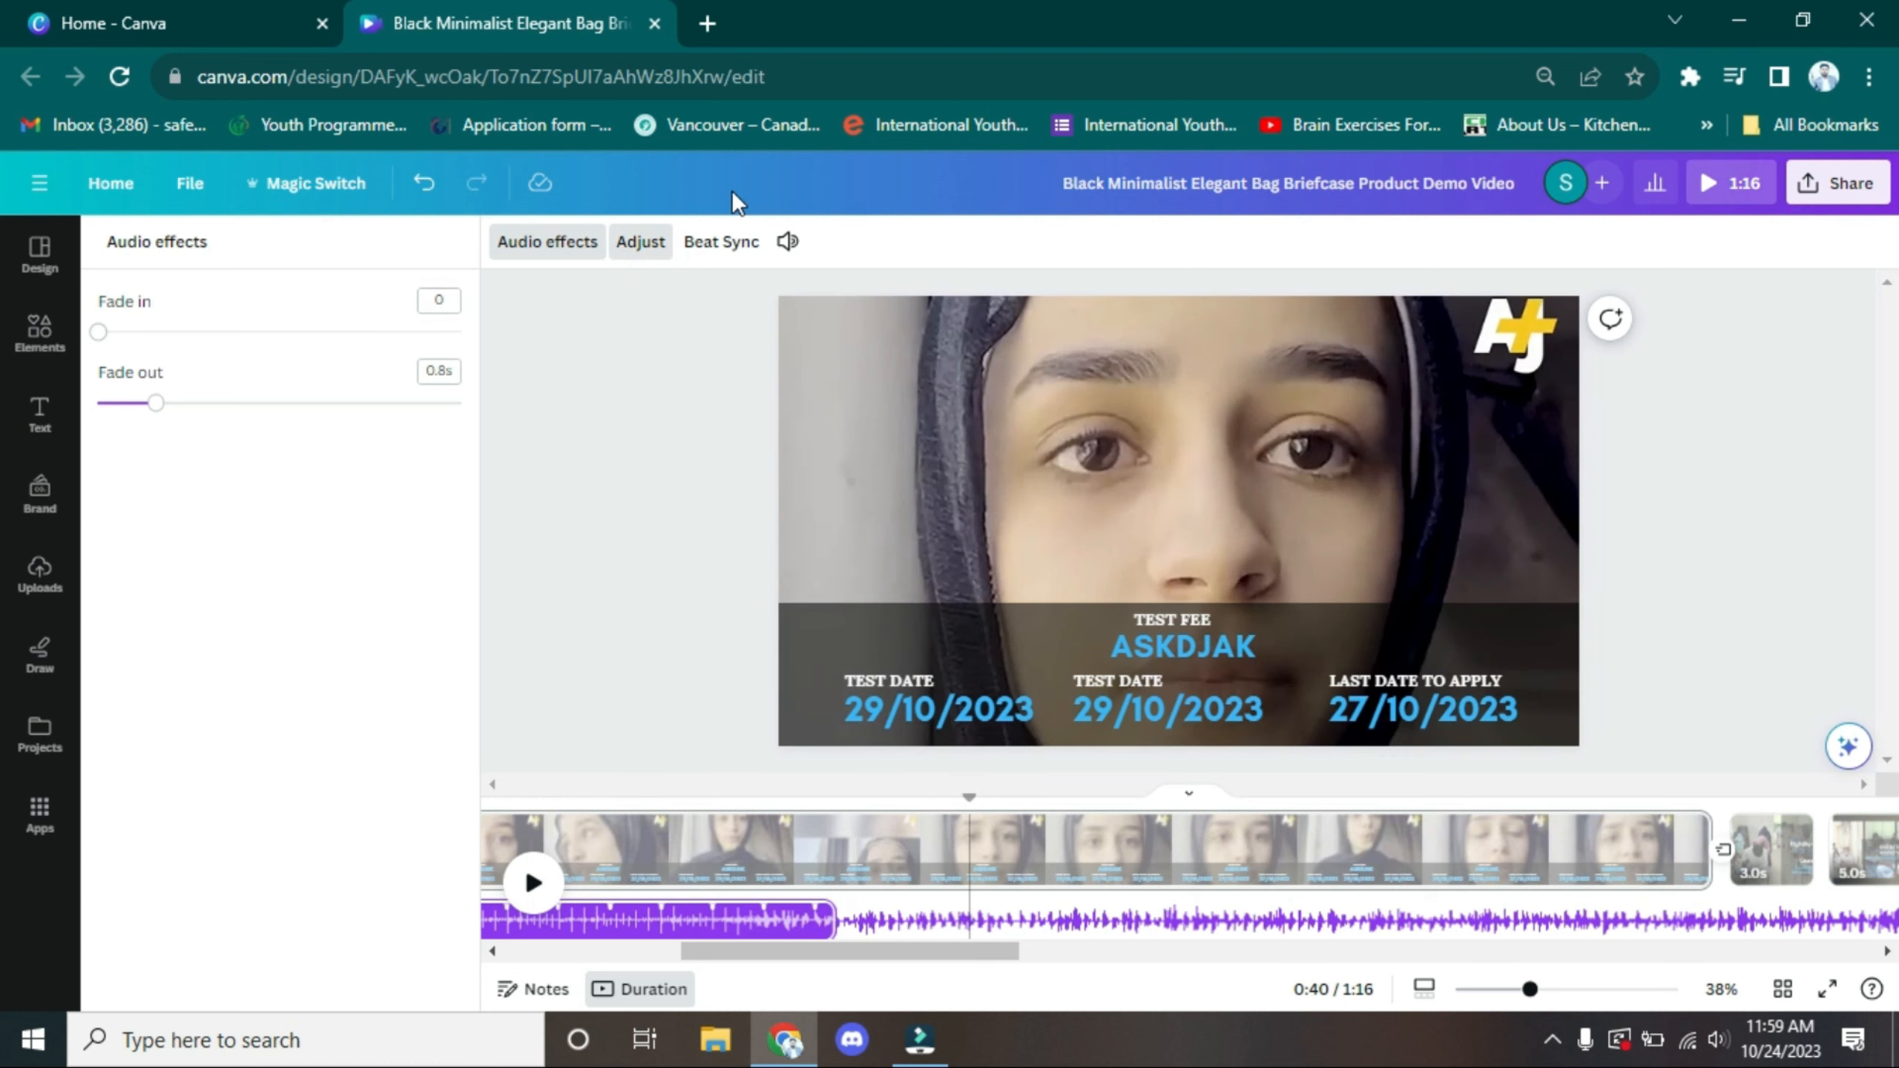
pyautogui.click(721, 242)
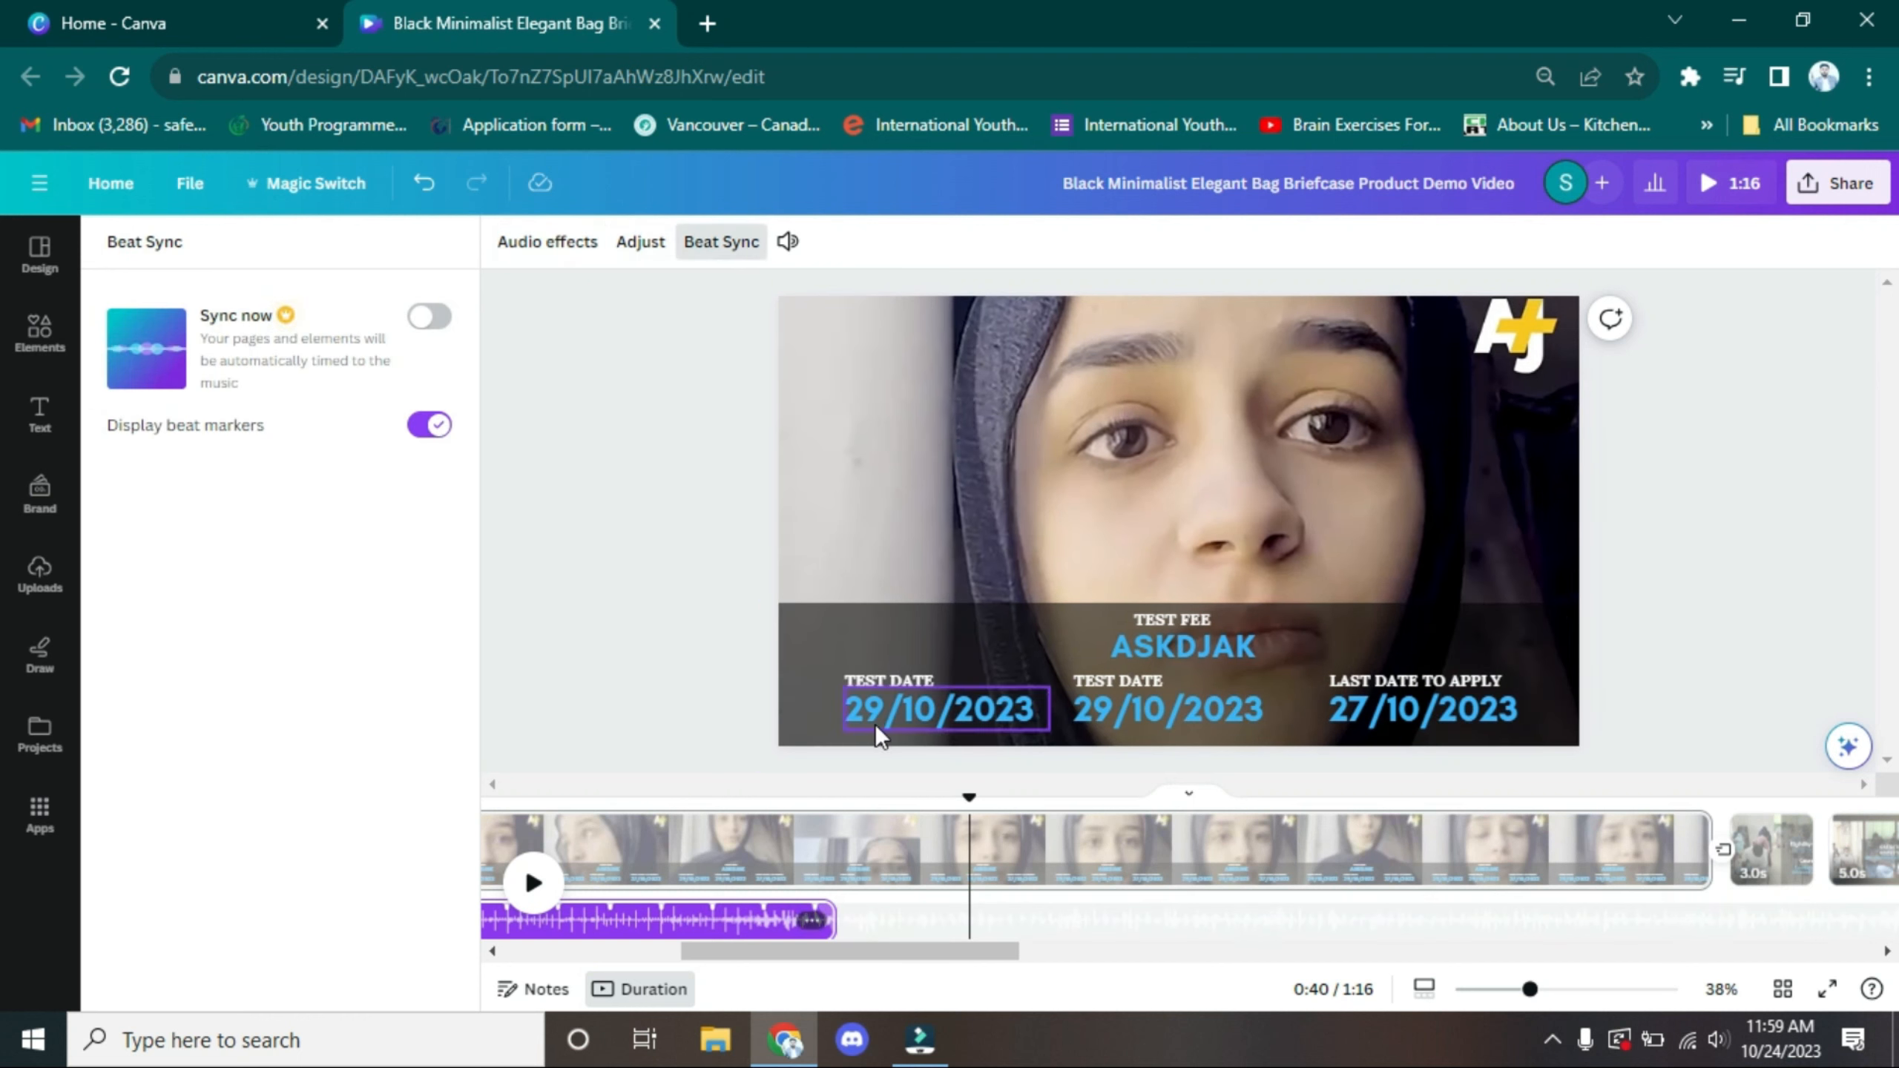
pyautogui.click(950, 457)
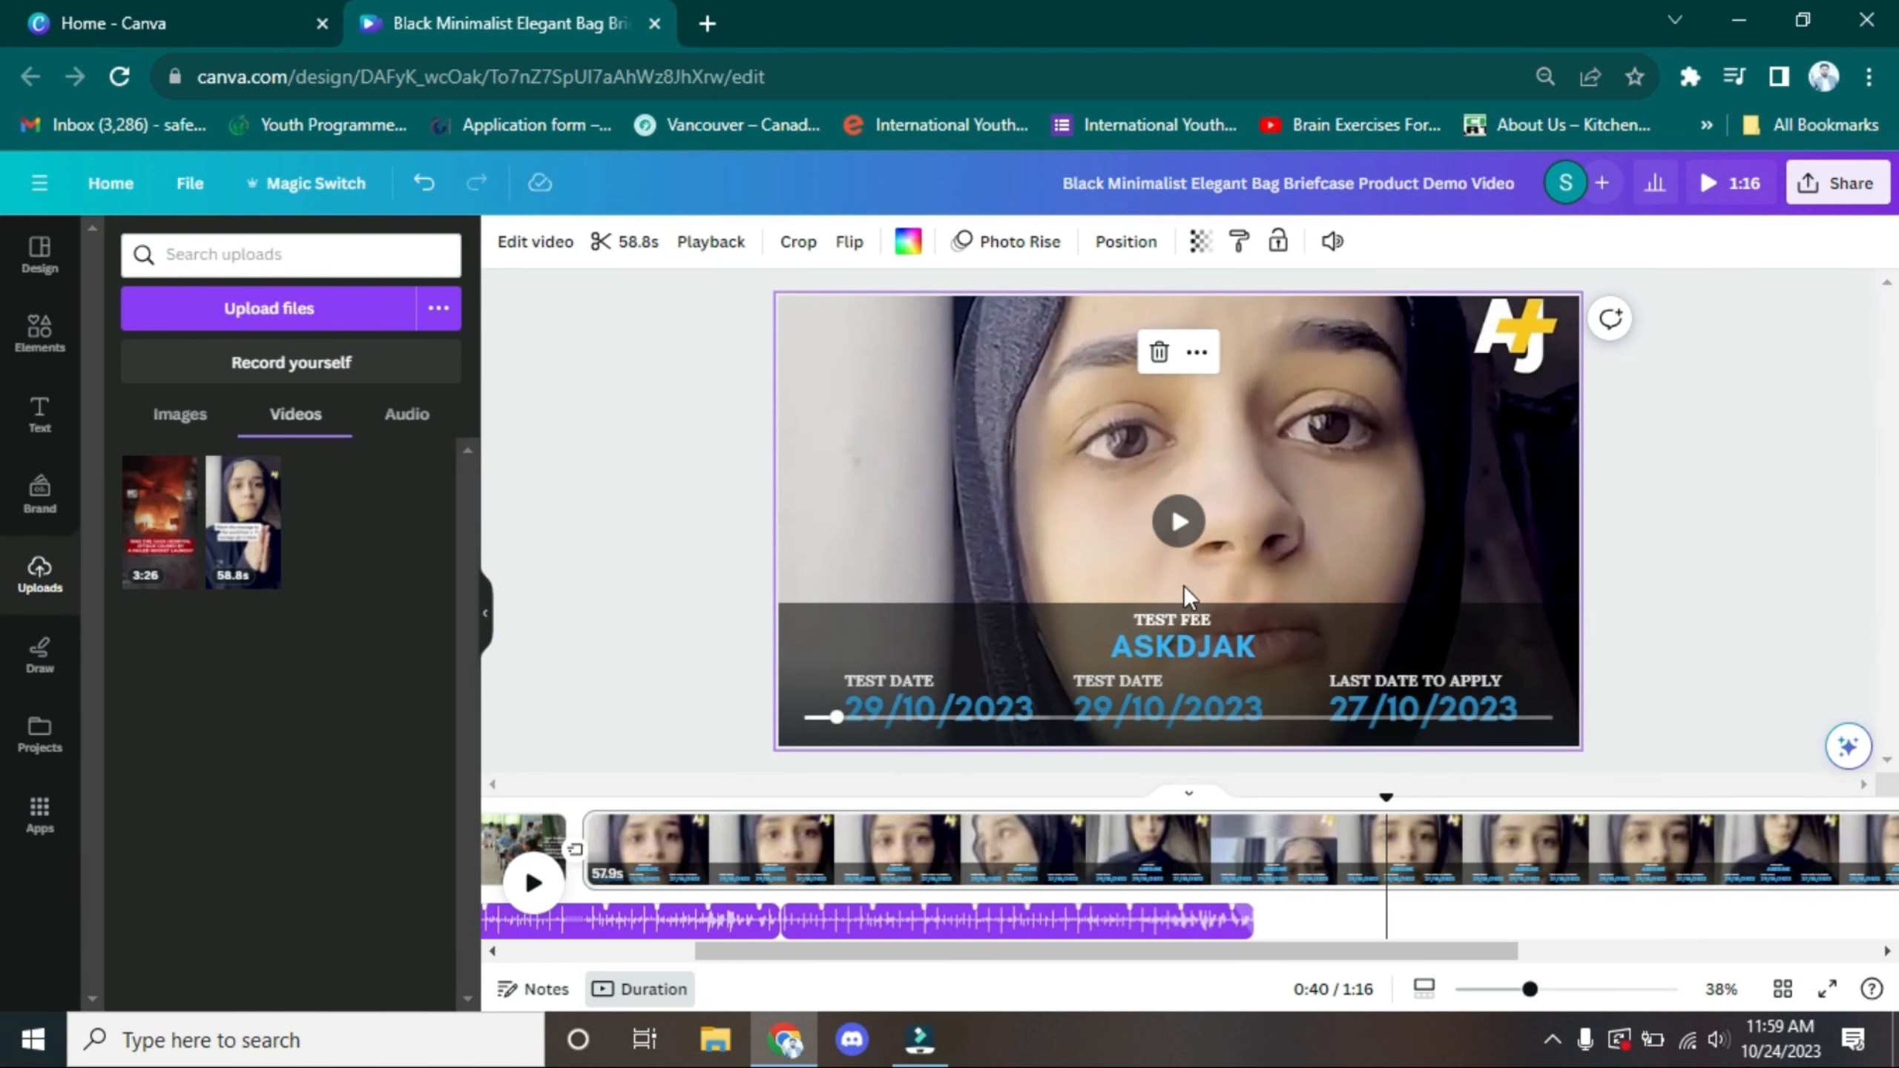
# Preview the whole video design in the full player and return to the editor
pyautogui.click(1708, 196)
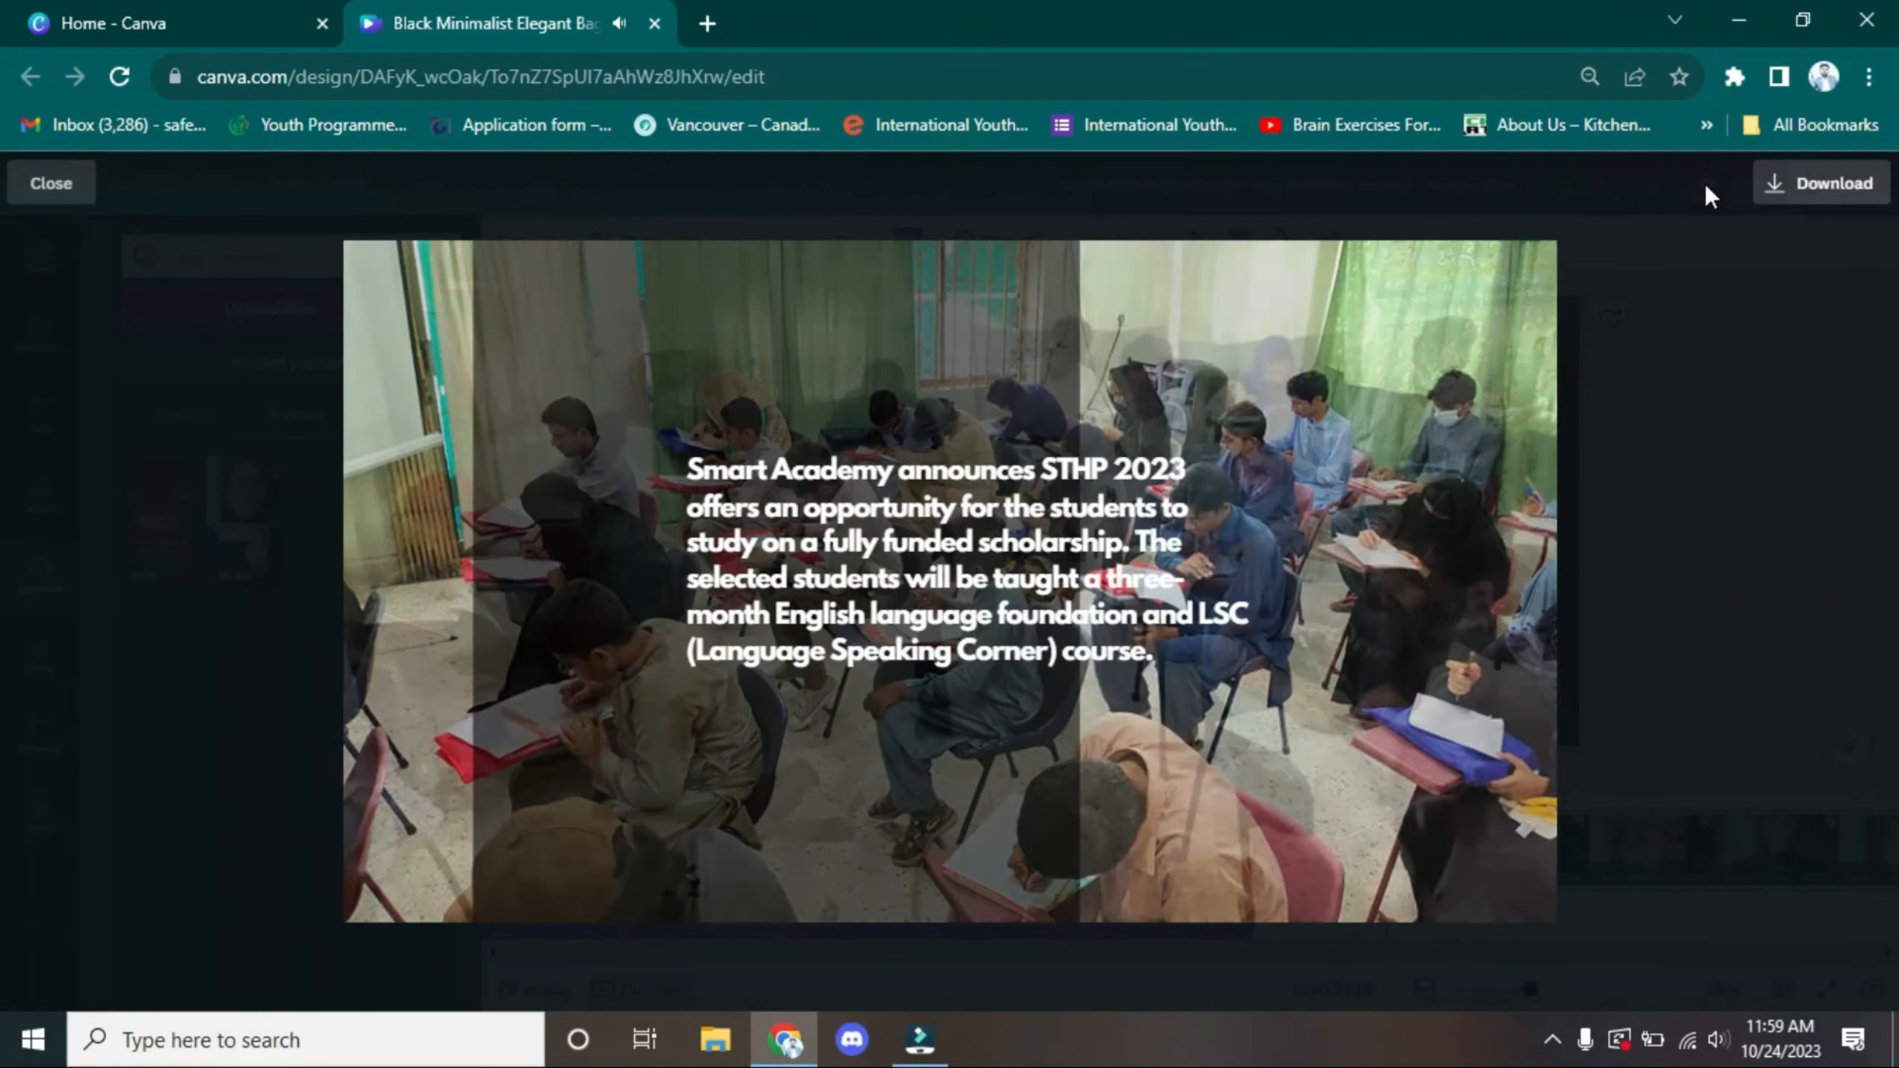
pyautogui.press('Escape')
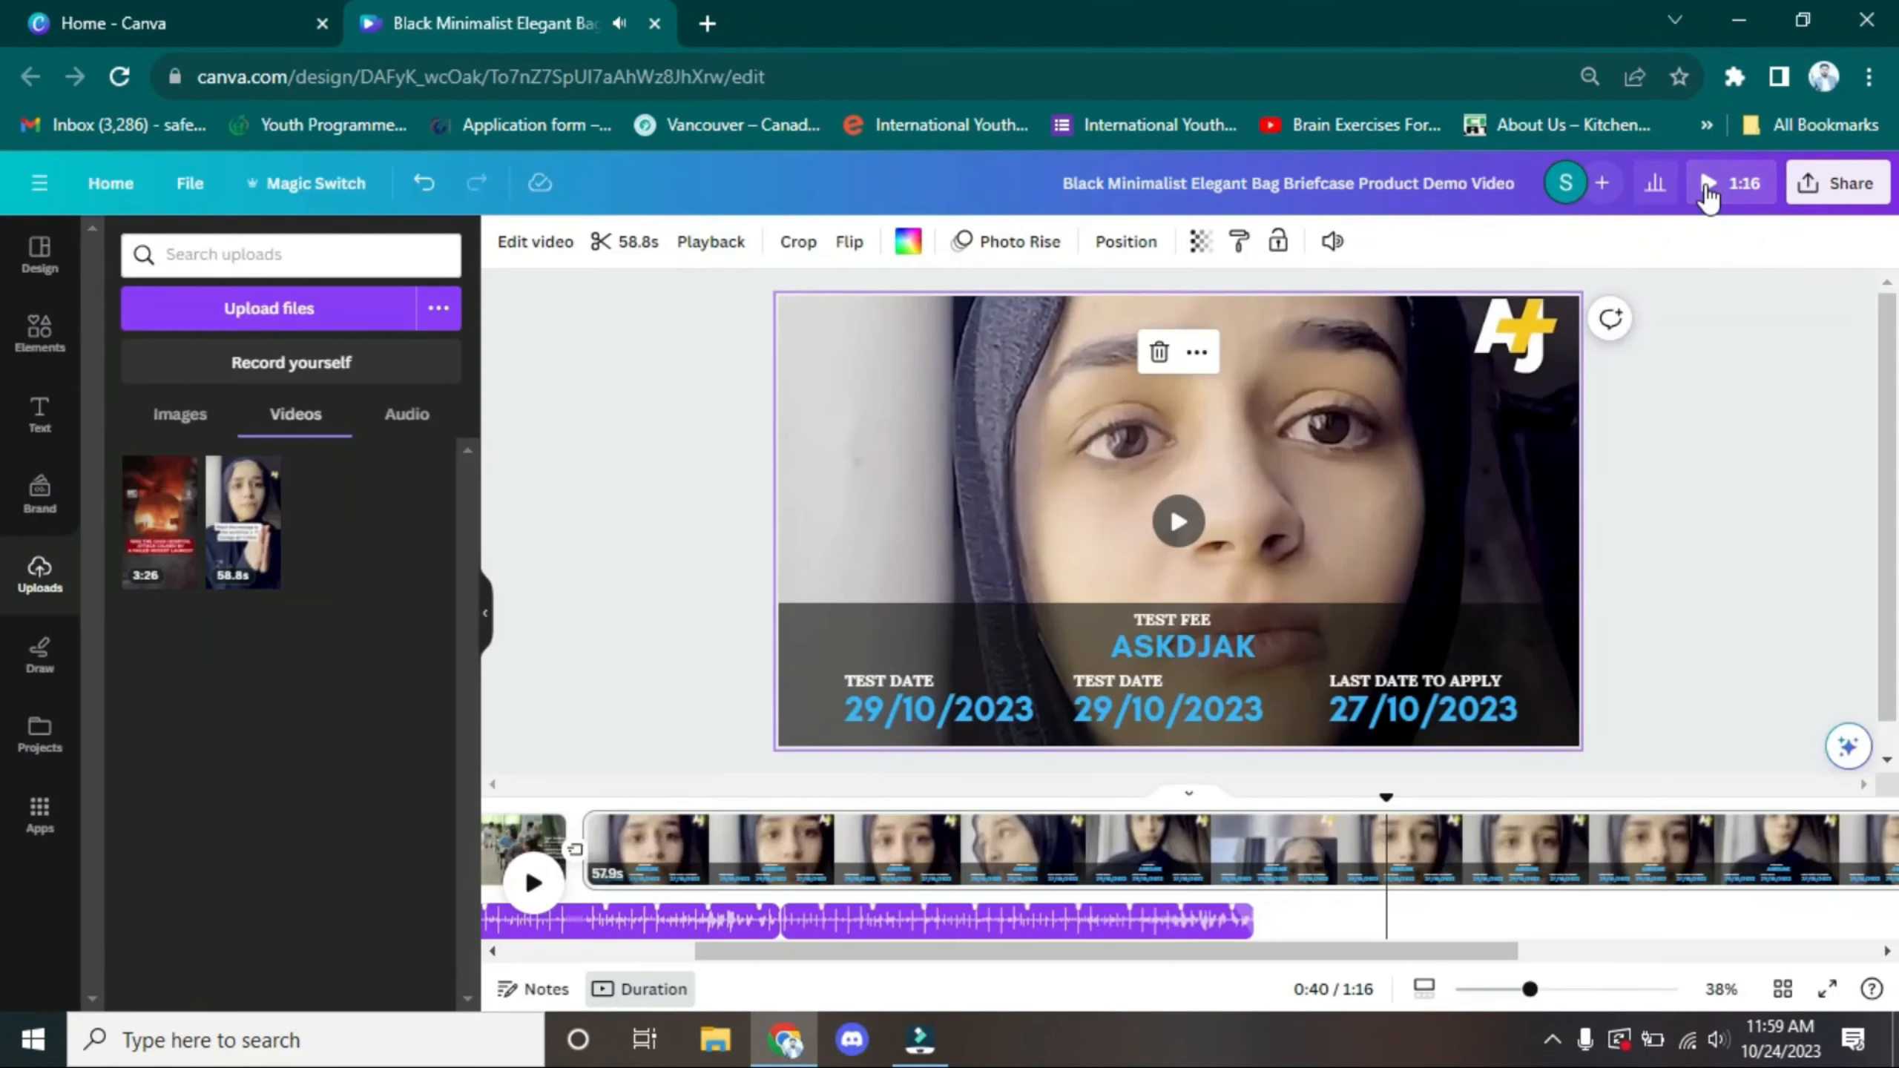
# Download all pages of the design as an MP4 Video at 1080p (HD) quality
pyautogui.moveTo(1322, 363)
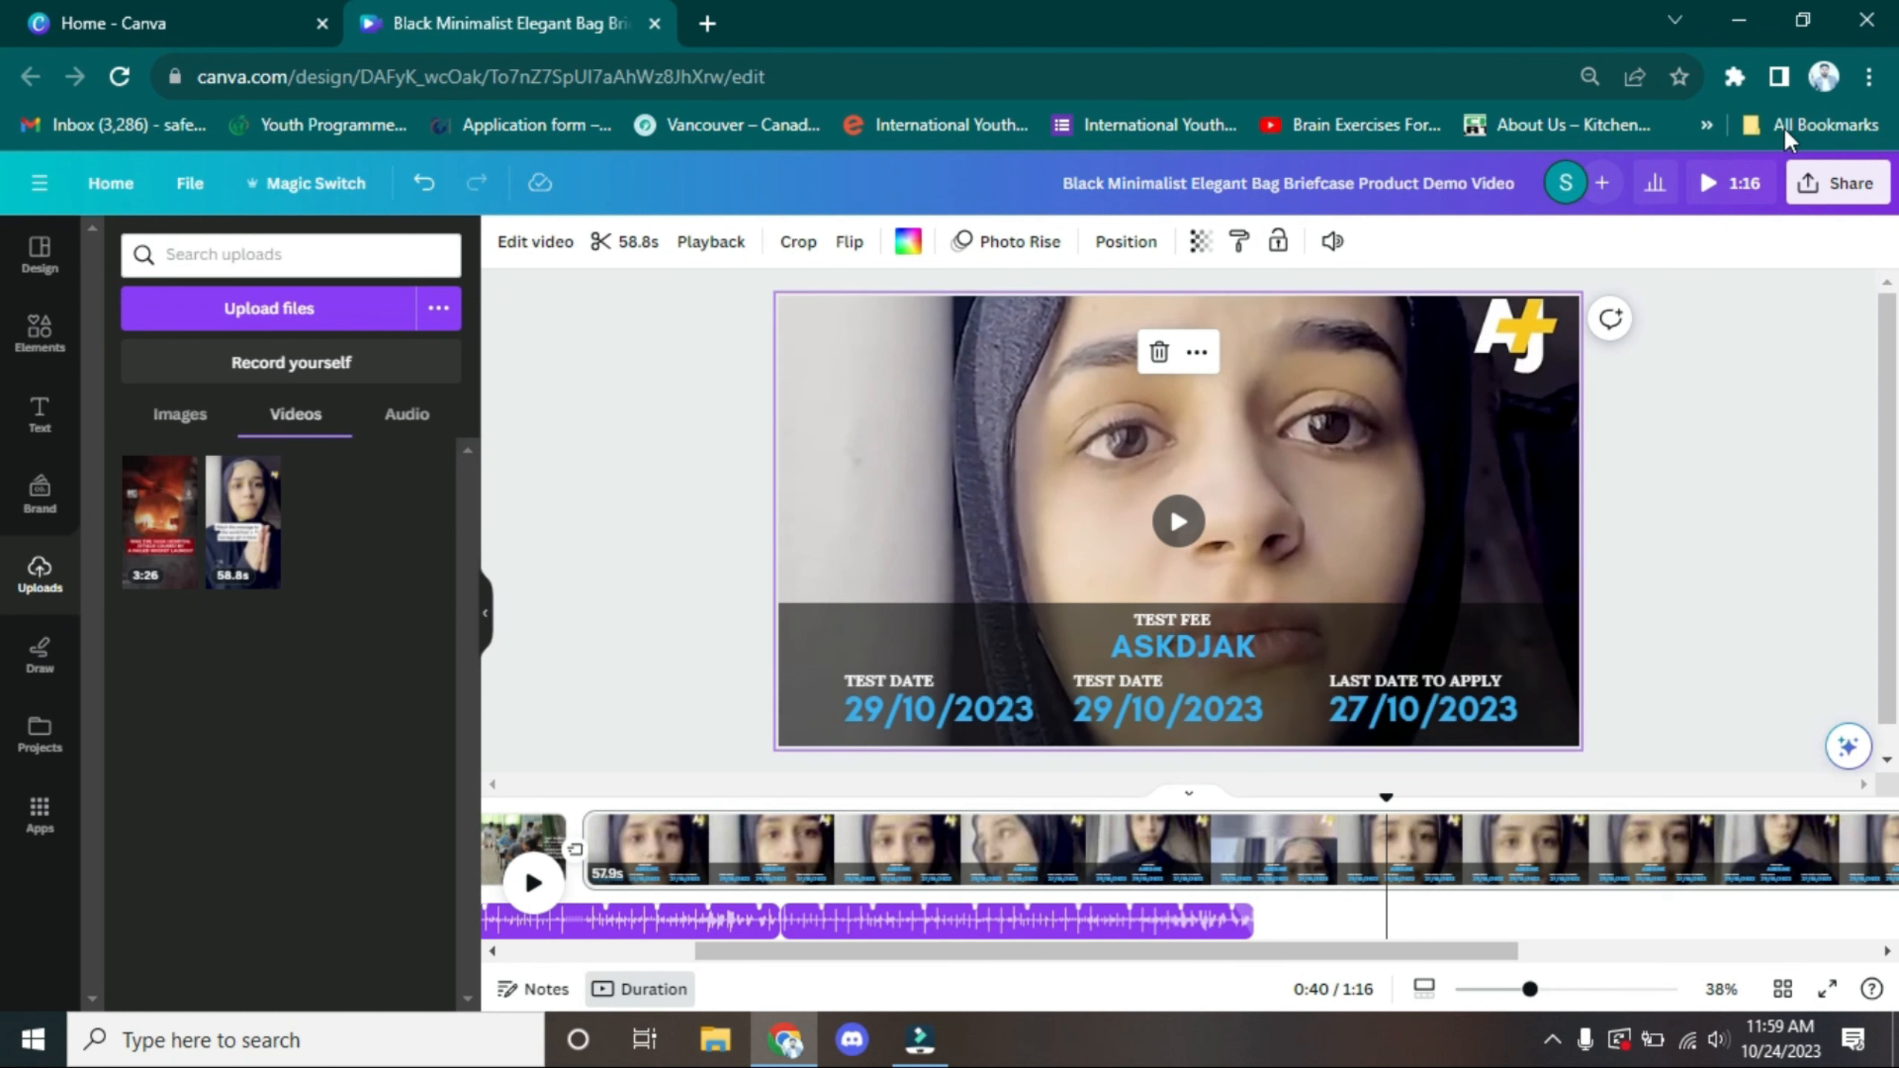
pyautogui.click(1822, 196)
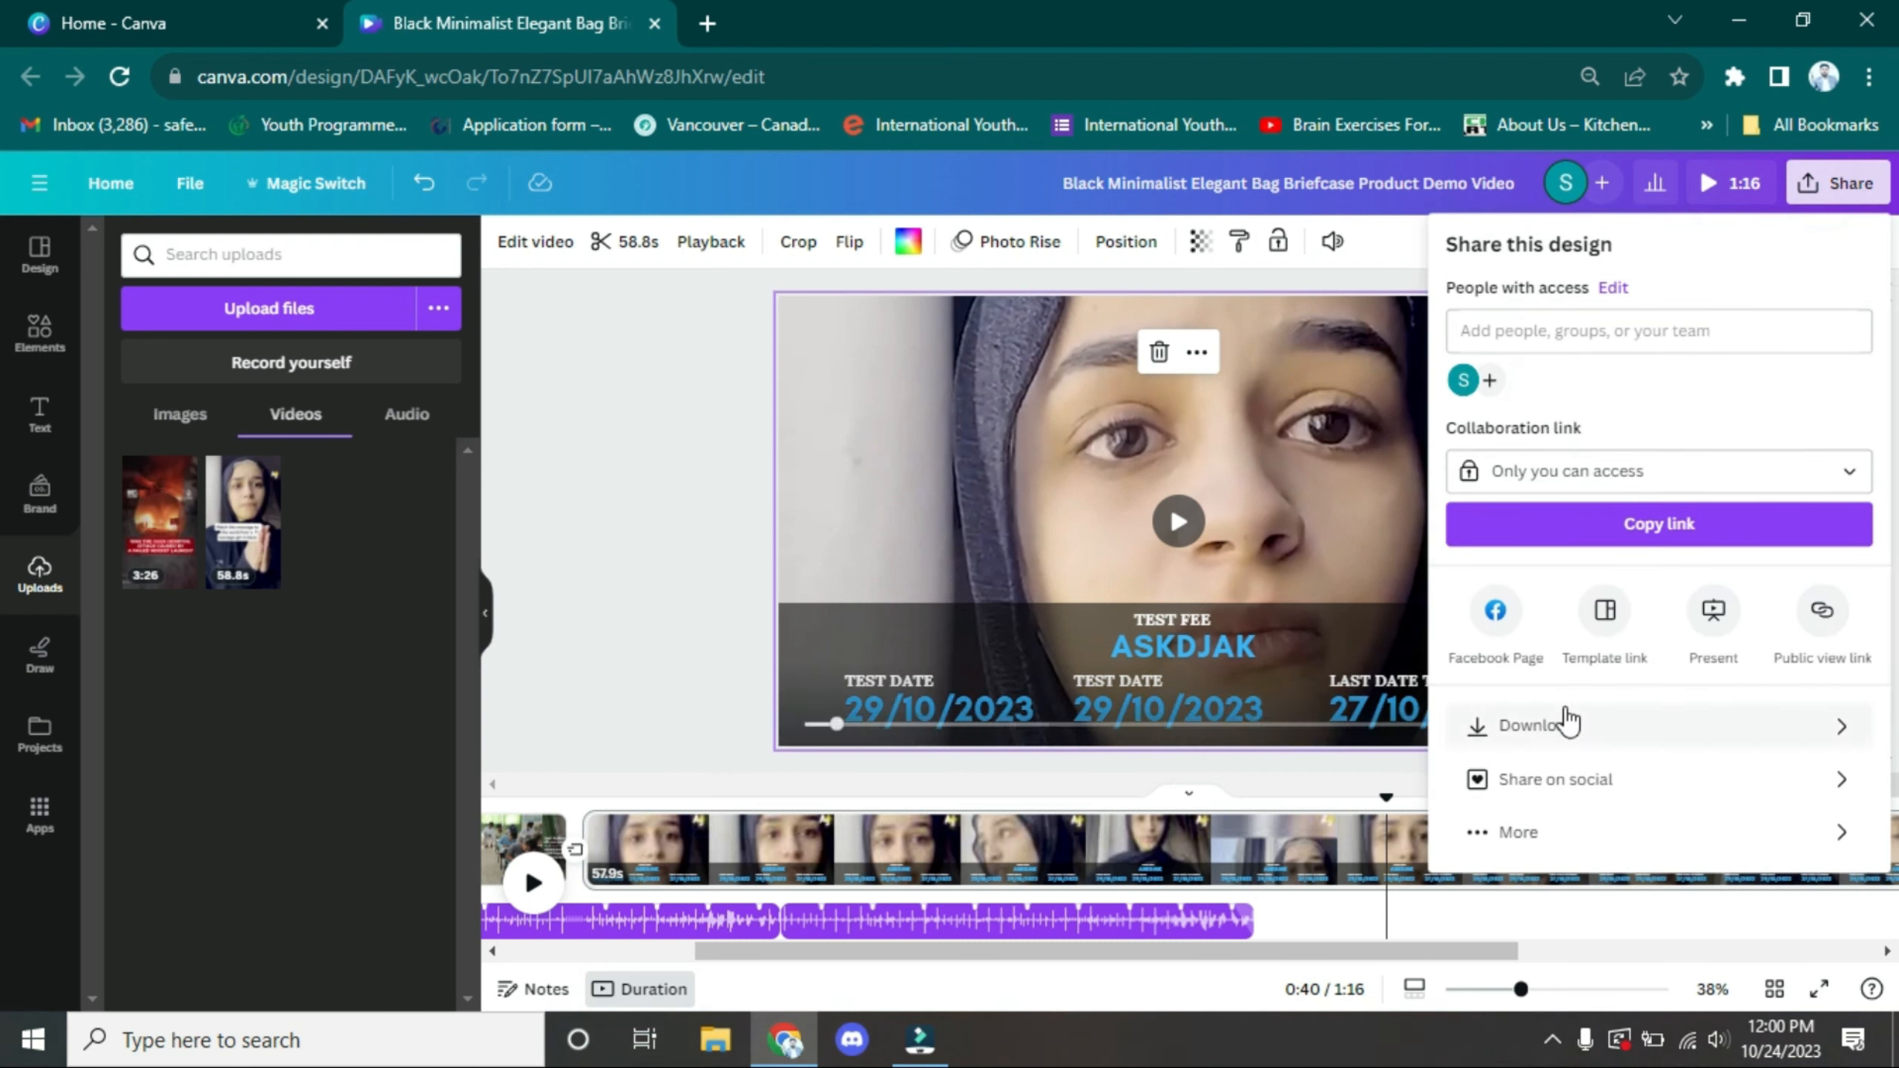
pyautogui.click(1607, 726)
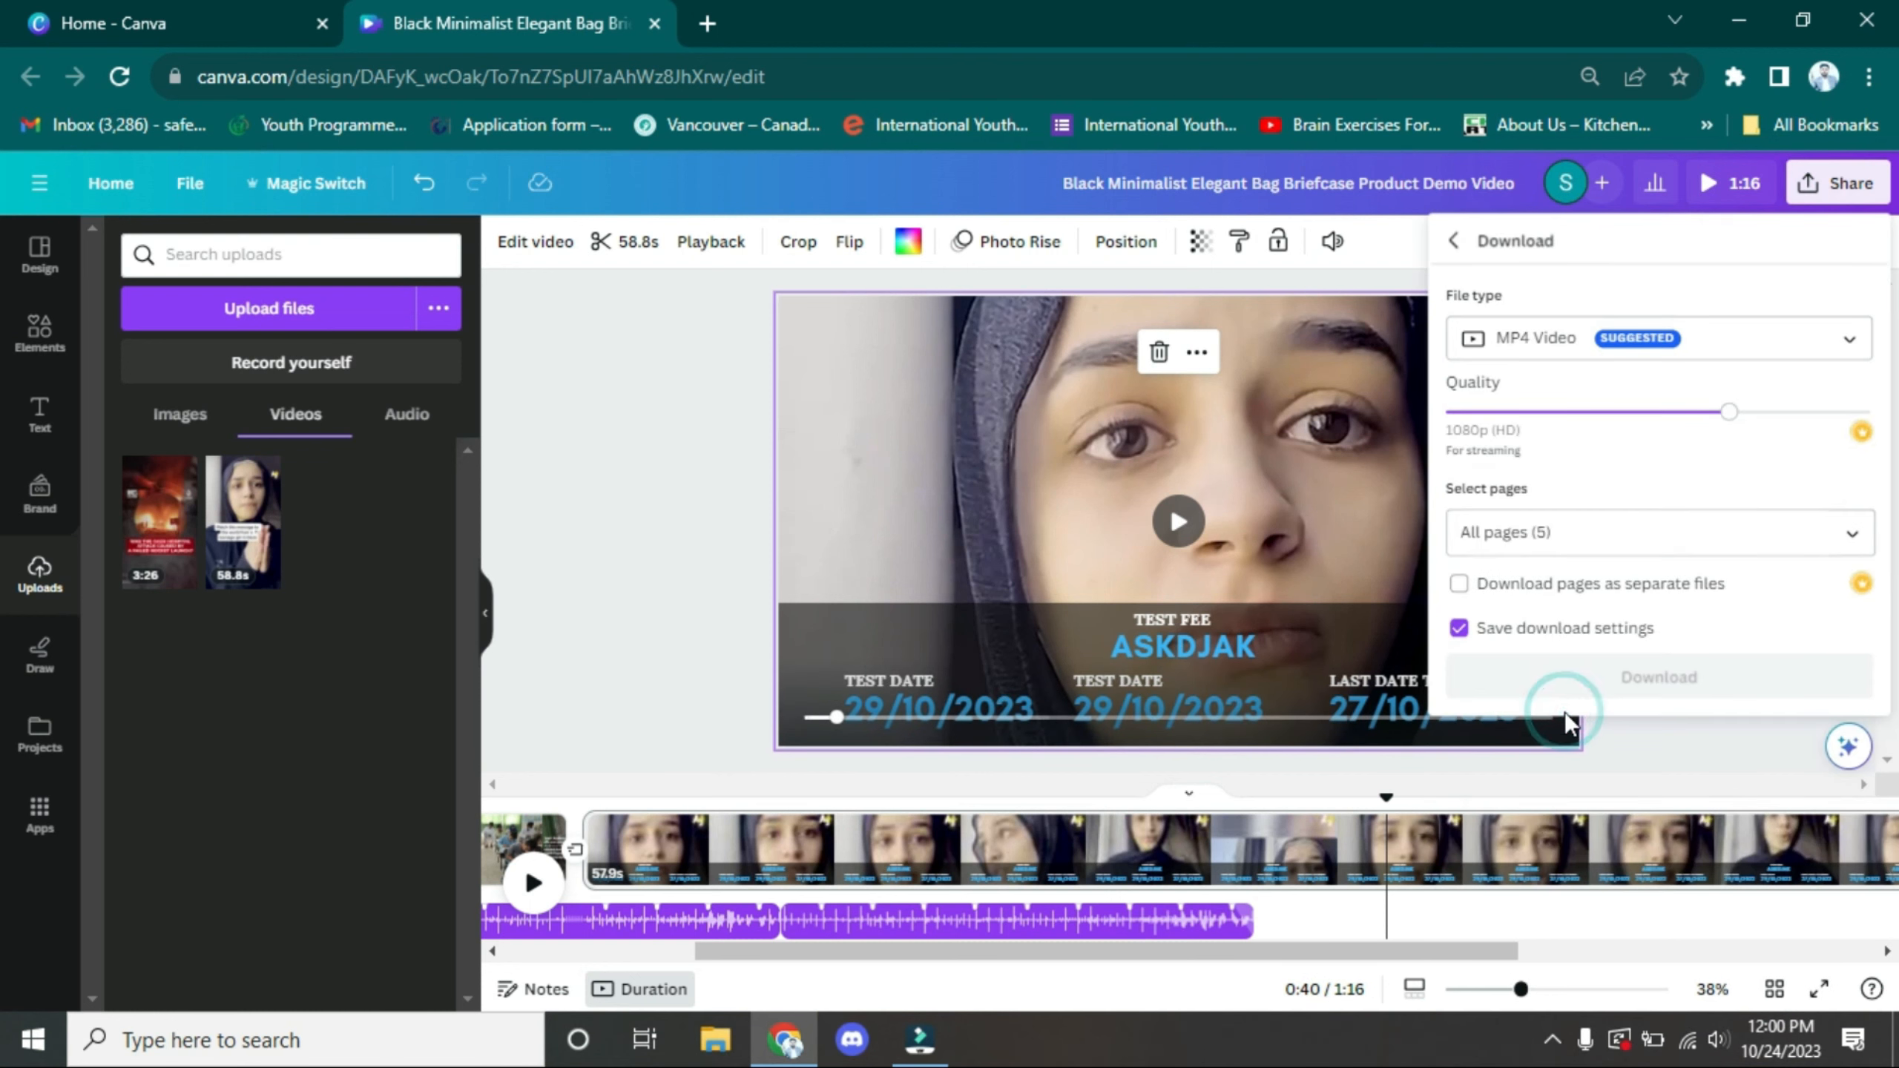
pyautogui.click(1525, 338)
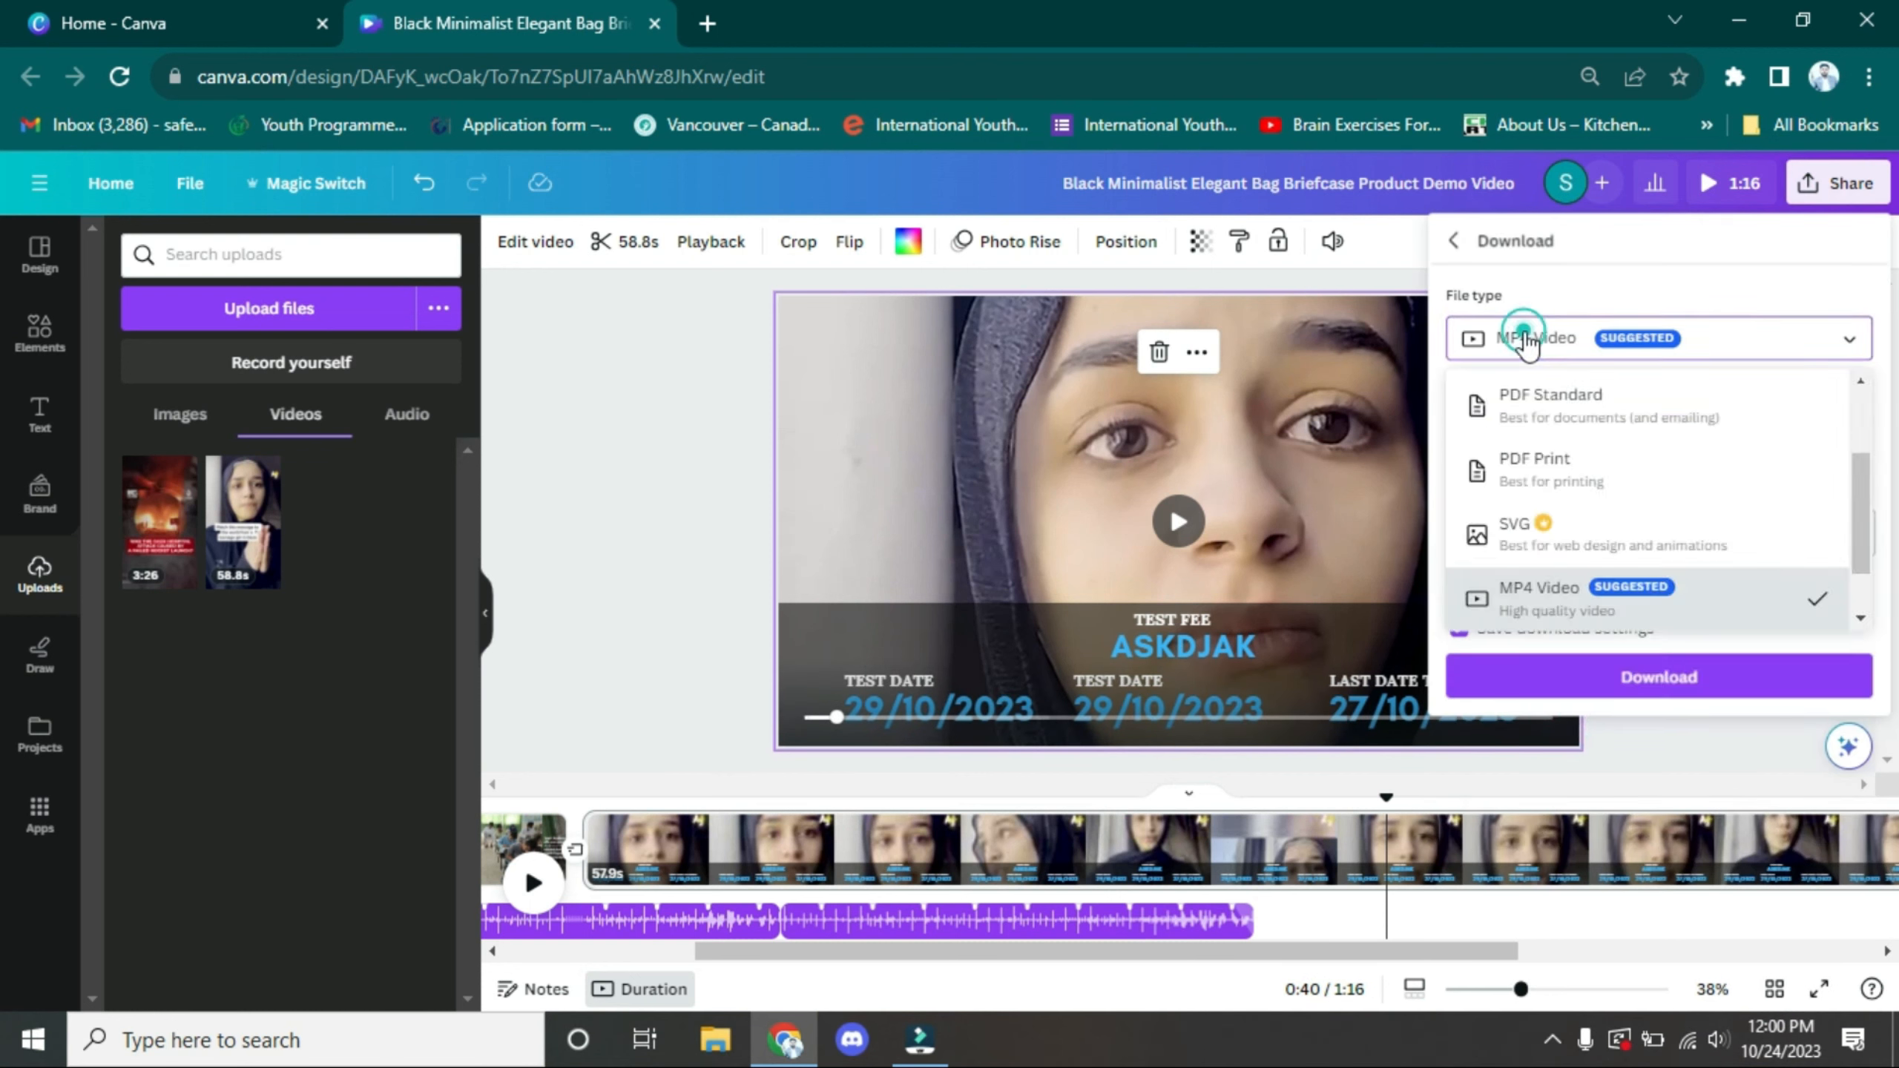
pyautogui.click(1520, 606)
pyautogui.click(1505, 678)
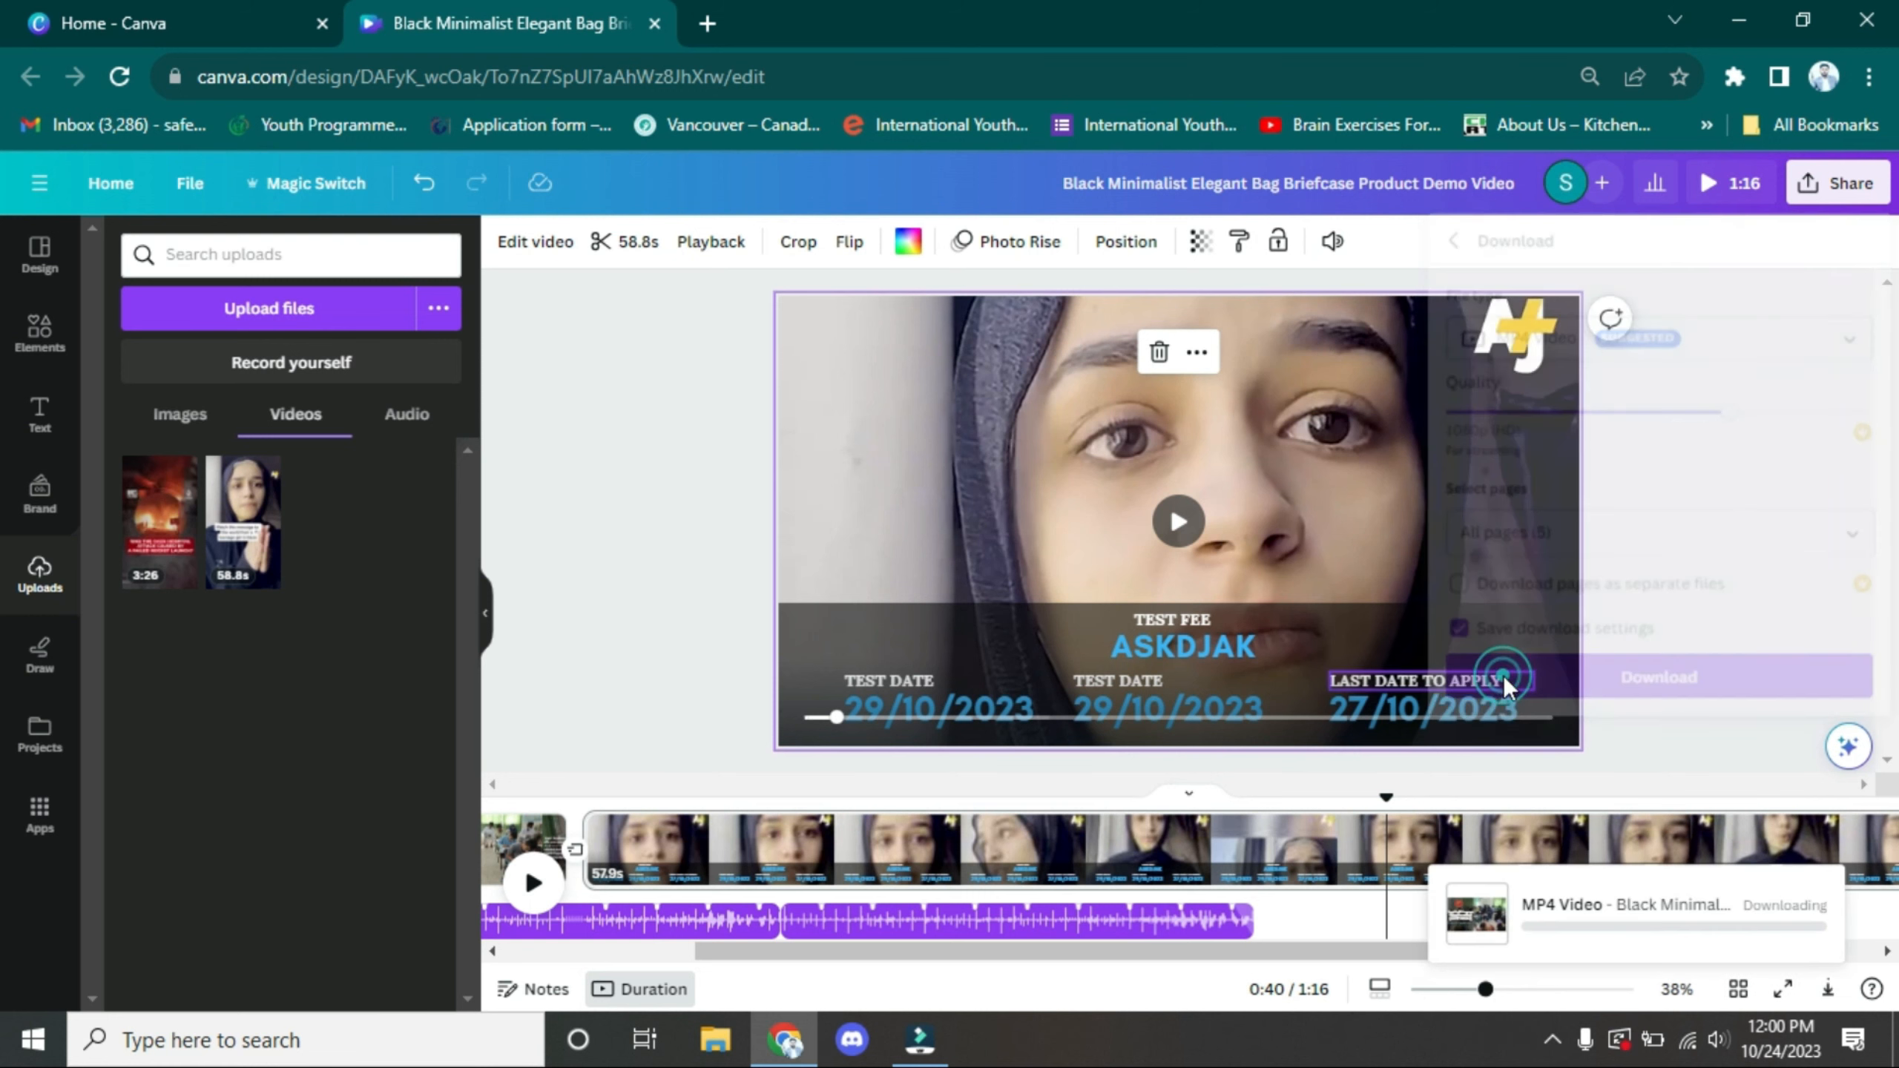